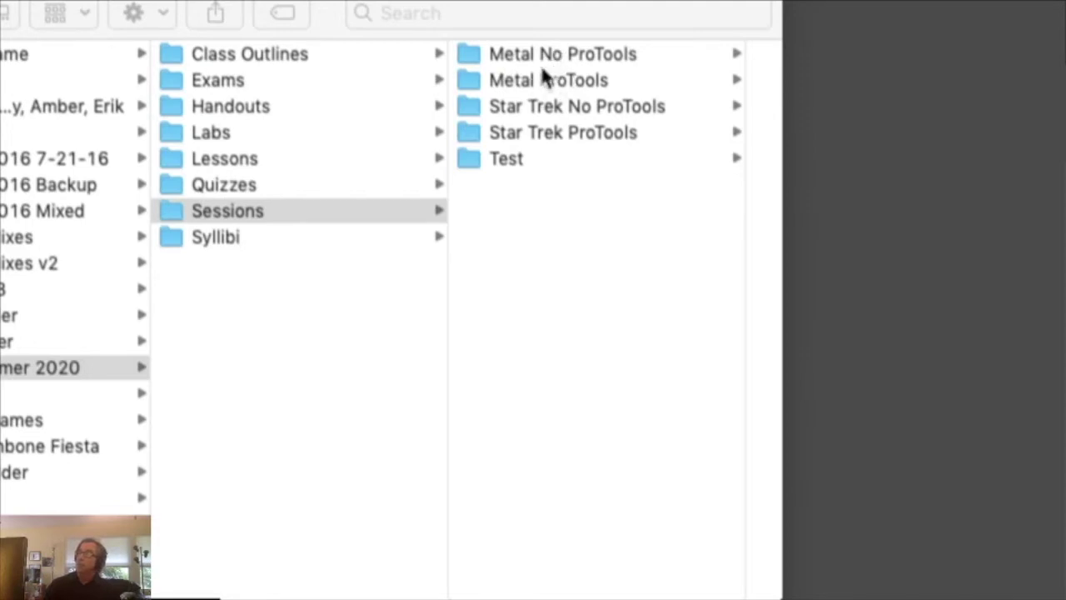
Browse the Metal ProTools and Star Trek ProTools folders, and open the session Audio 1 Star Trek.ptx
{"action": "left_click", "coordinate": [539, 80]}
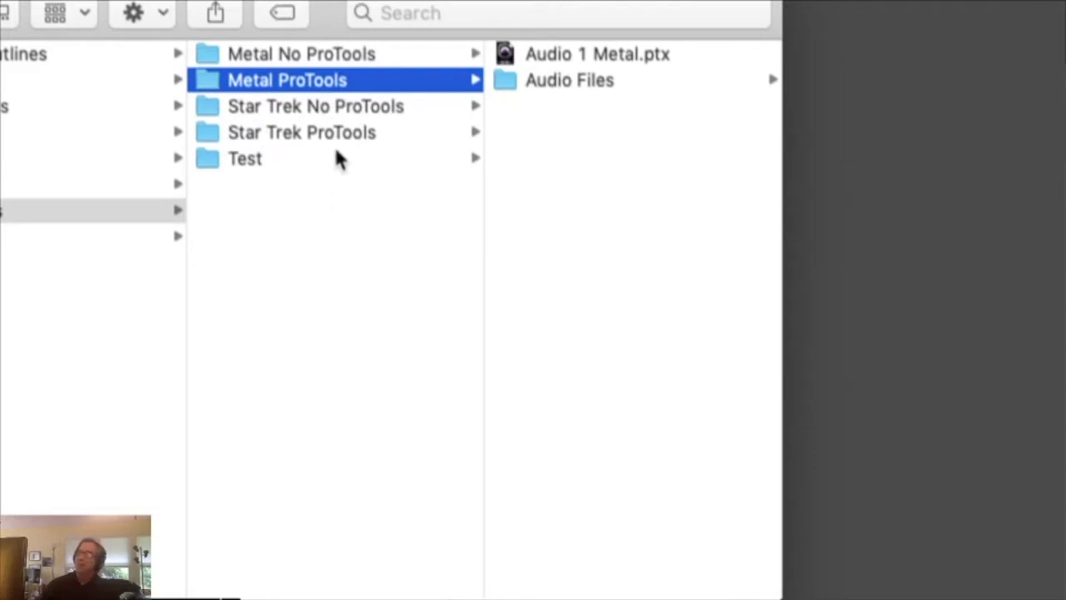
{"action": "left_click", "coordinate": [294, 134]}
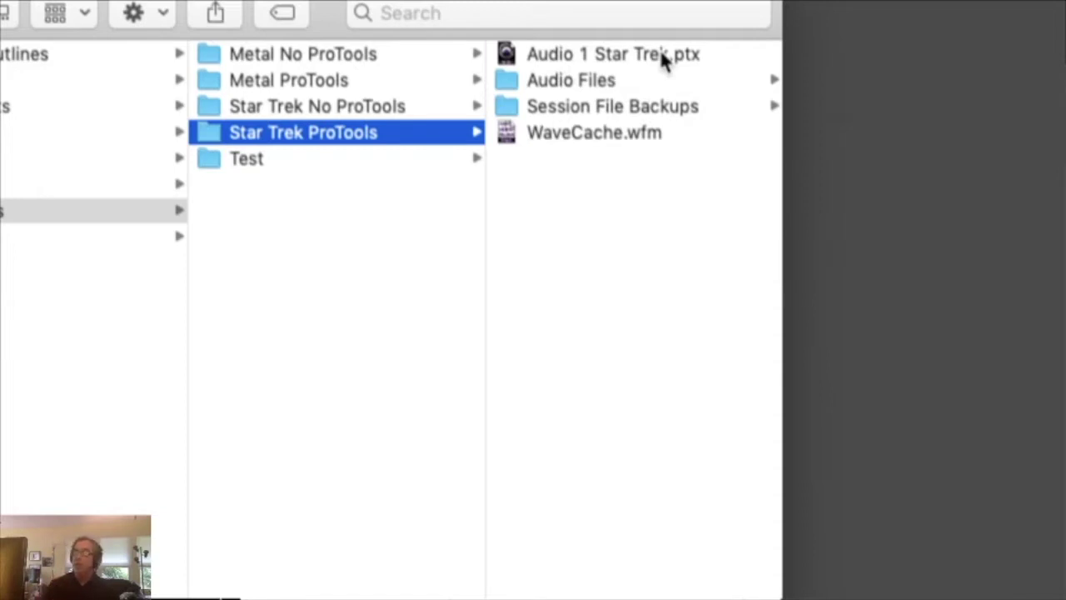
{"action": "left_click", "coordinate": [586, 83]}
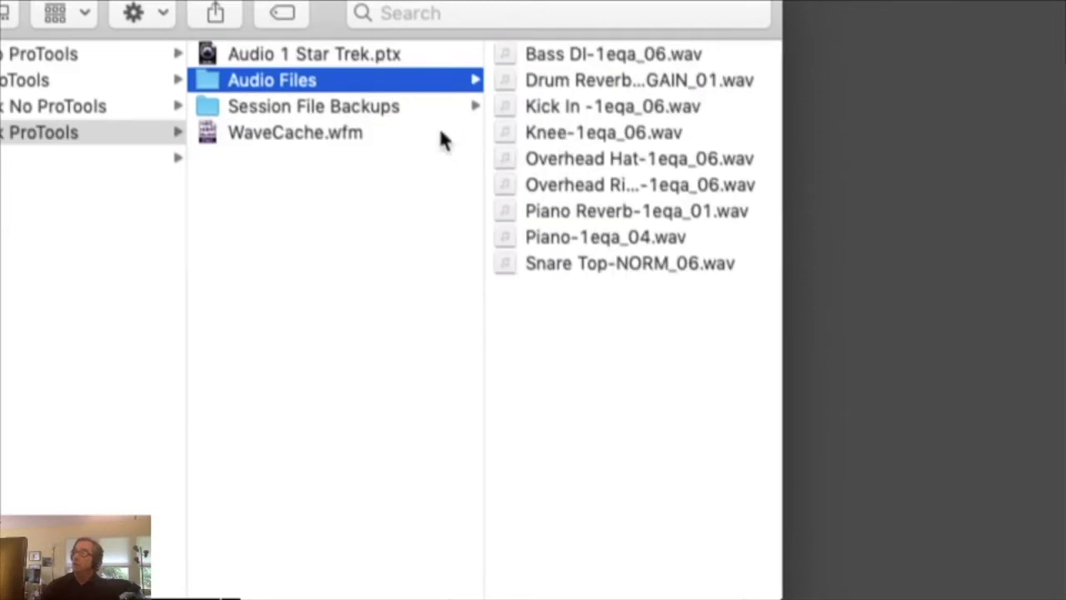
{"action": "left_click", "coordinate": [313, 54]}
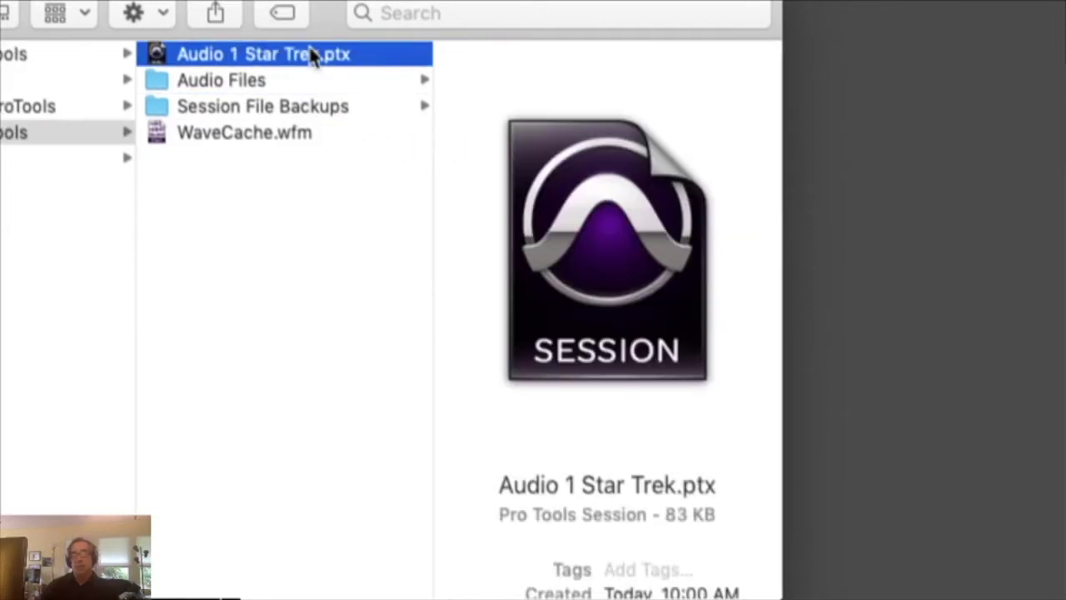
{"action": "left_click", "coordinate": [251, 83]}
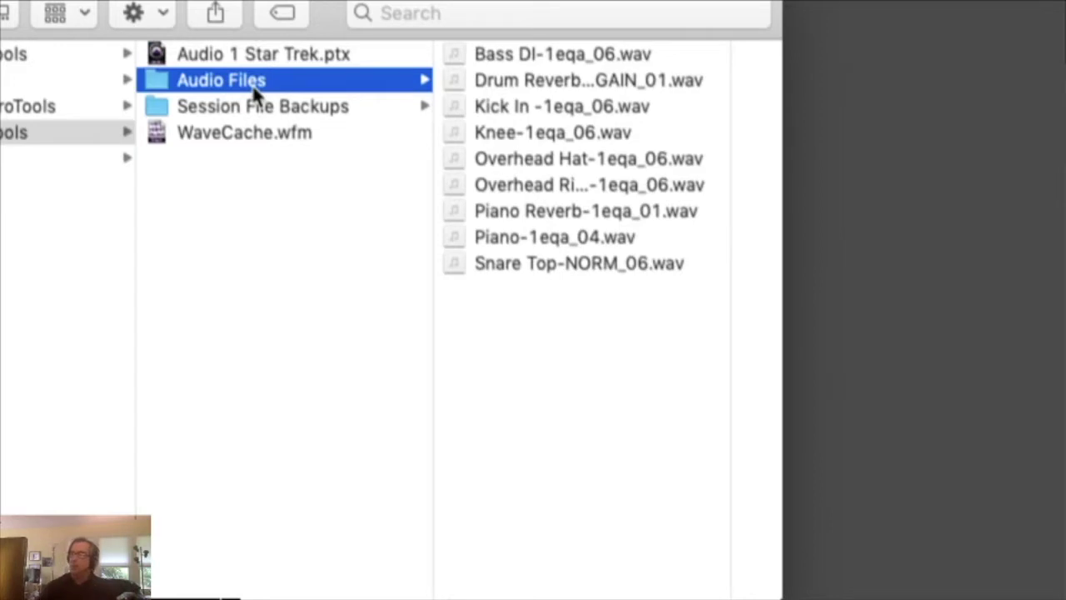
{"action": "scroll", "coordinate": [222, 60], "scroll_direction": "left", "scroll_amount": 3}
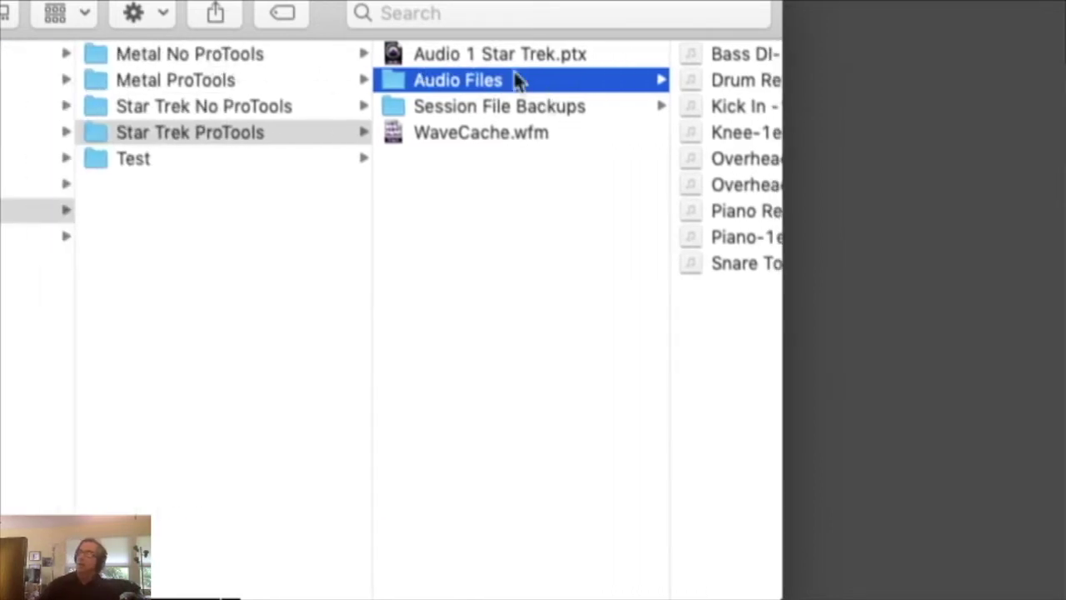
{"action": "left_click", "coordinate": [488, 53]}
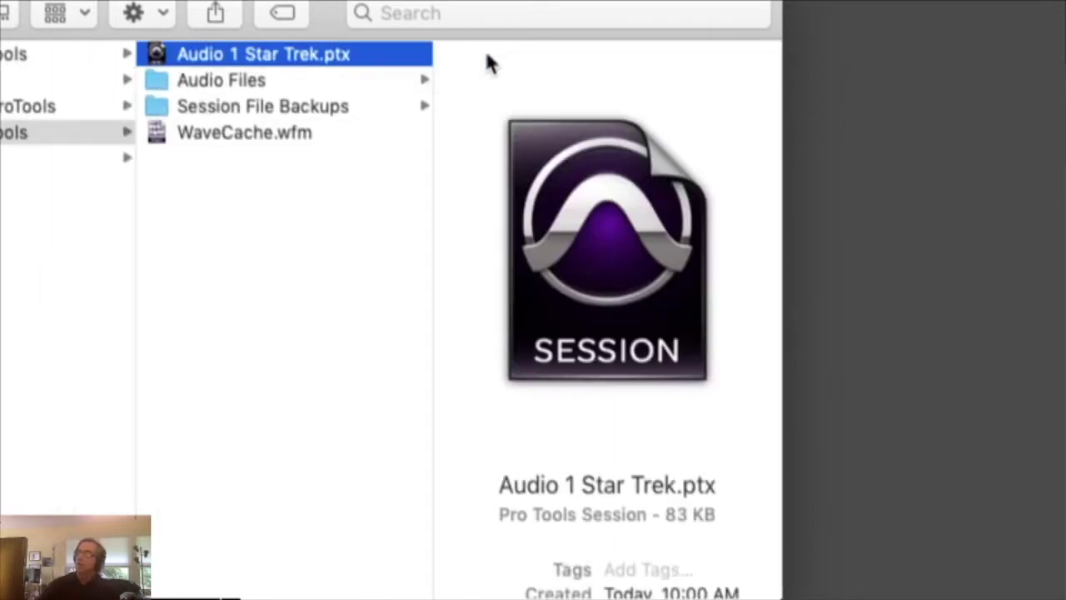
{"action": "double_click", "coordinate": [159, 52]}
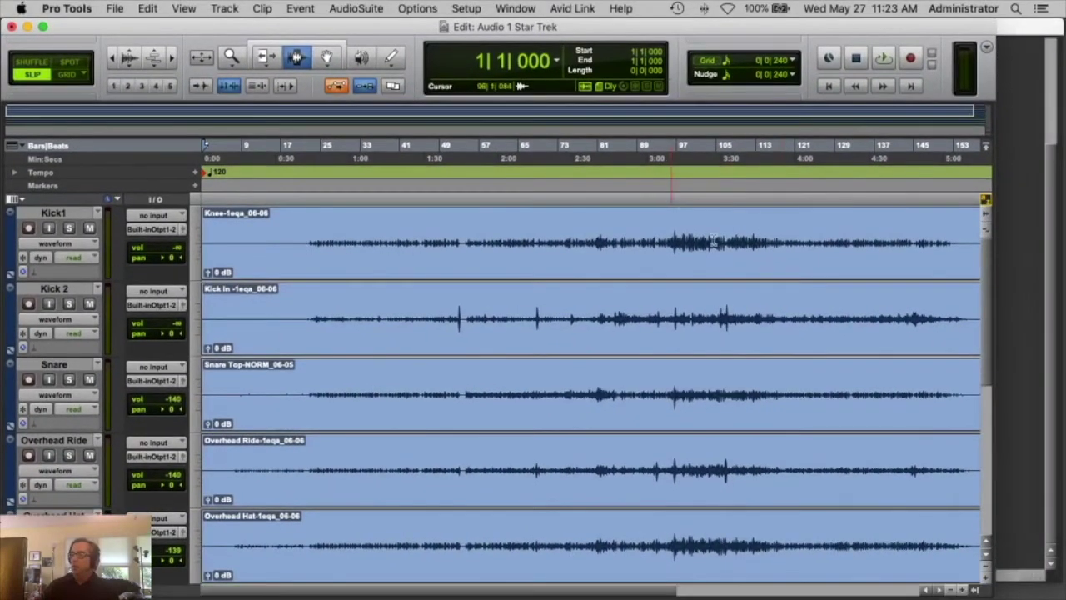
Look through all the session's tracks in the Edit window, from Kick1 to Piano Reverb
{"action": "scroll", "coordinate": [712, 241], "scroll_direction": "down", "scroll_amount": 10}
{"action": "scroll", "coordinate": [527, 360], "scroll_direction": "up", "scroll_amount": 2}
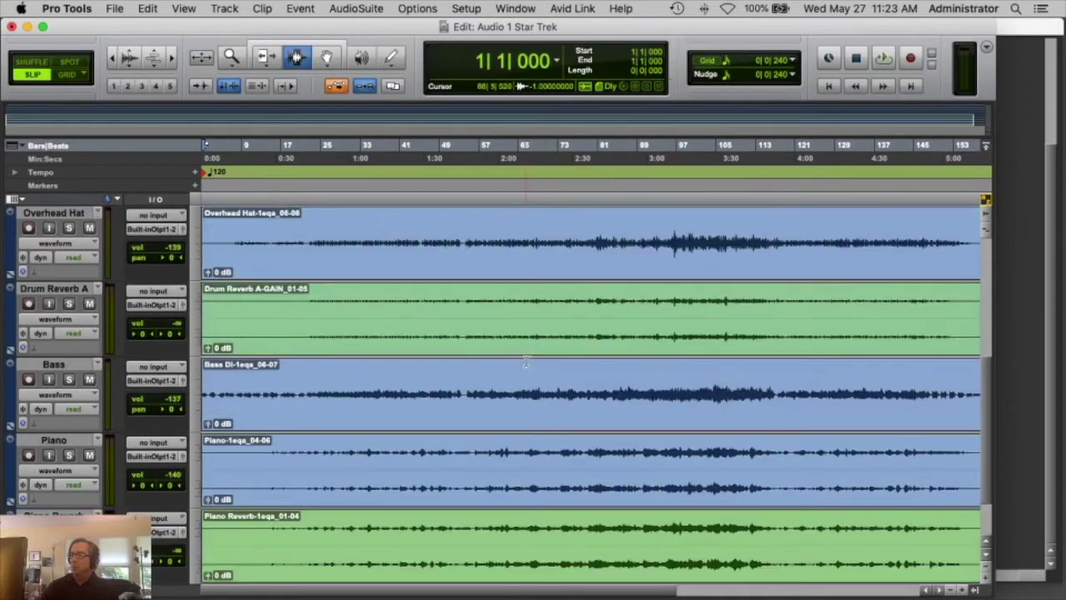
{"action": "scroll", "coordinate": [527, 360], "scroll_direction": "up", "scroll_amount": 8}
{"action": "scroll", "coordinate": [523, 355], "scroll_direction": "down", "scroll_amount": 10}
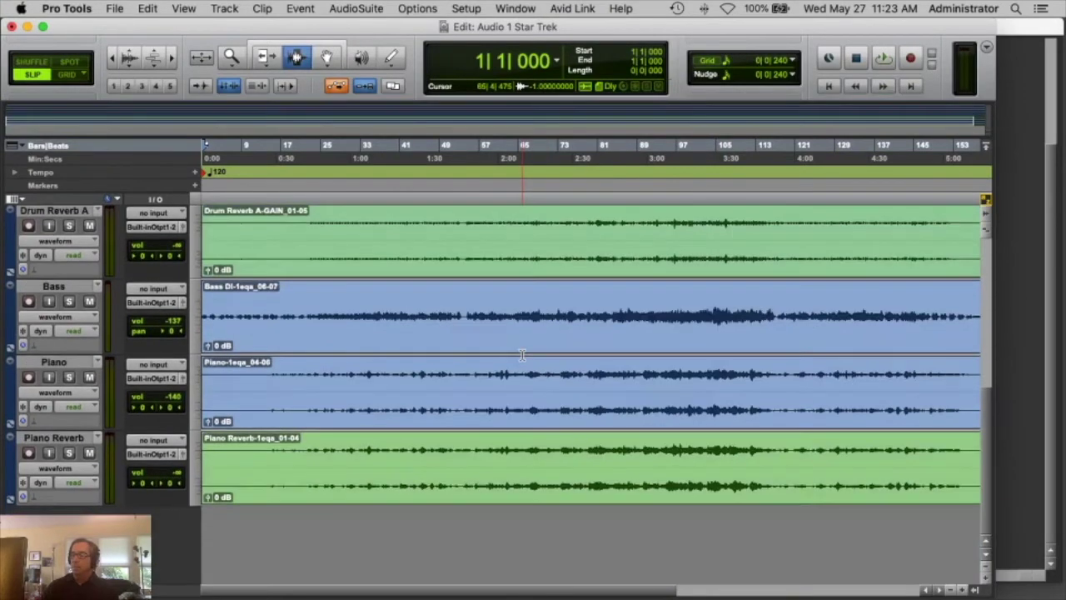
{"action": "scroll", "coordinate": [522, 355], "scroll_direction": "up", "scroll_amount": 10}
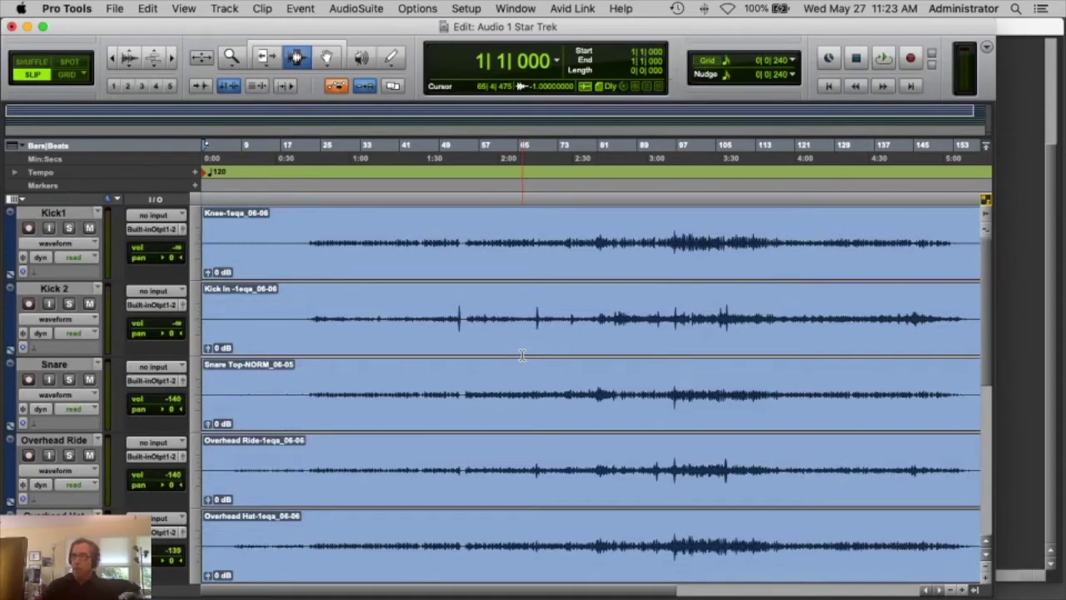
Show the Mix window and select each track in turn, from Kick1 through PianoRevrb, to review the channels
{"action": "key", "text": "super+equal"}
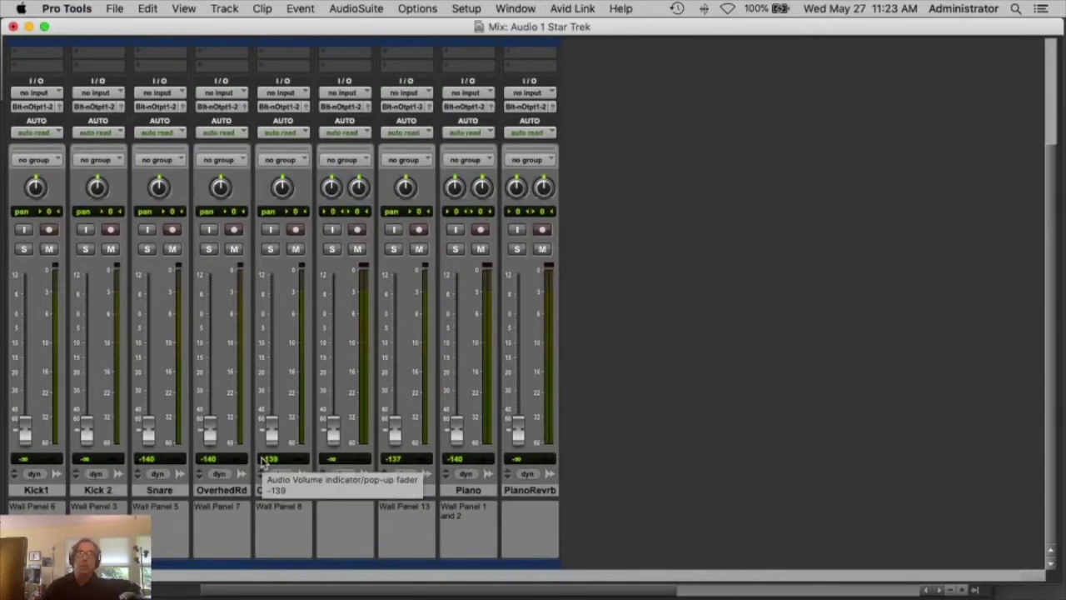
{"action": "left_click", "coordinate": [42, 491]}
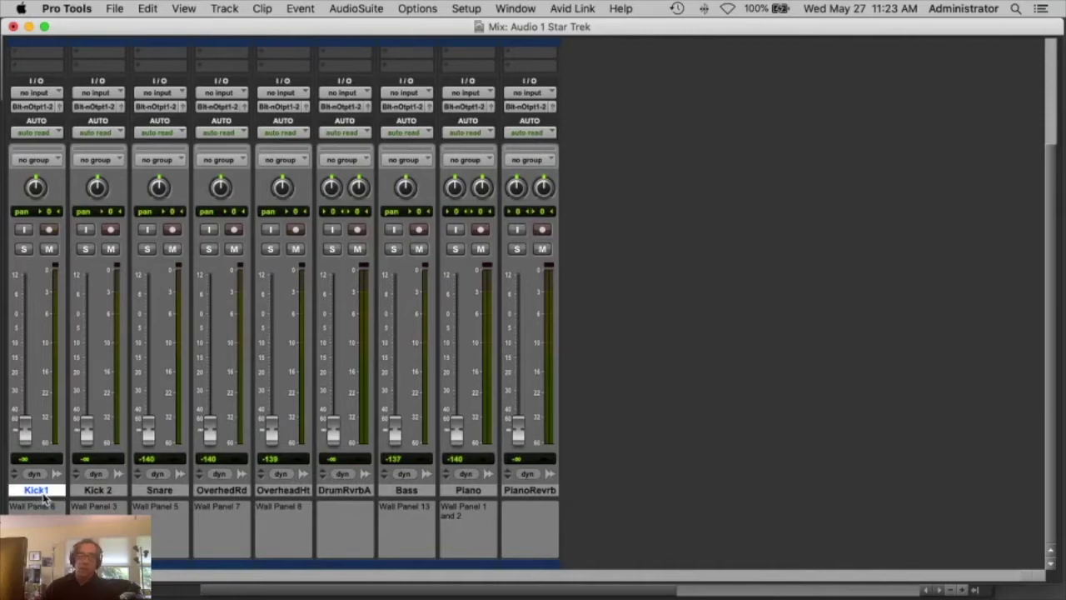
{"action": "left_click", "coordinate": [98, 492]}
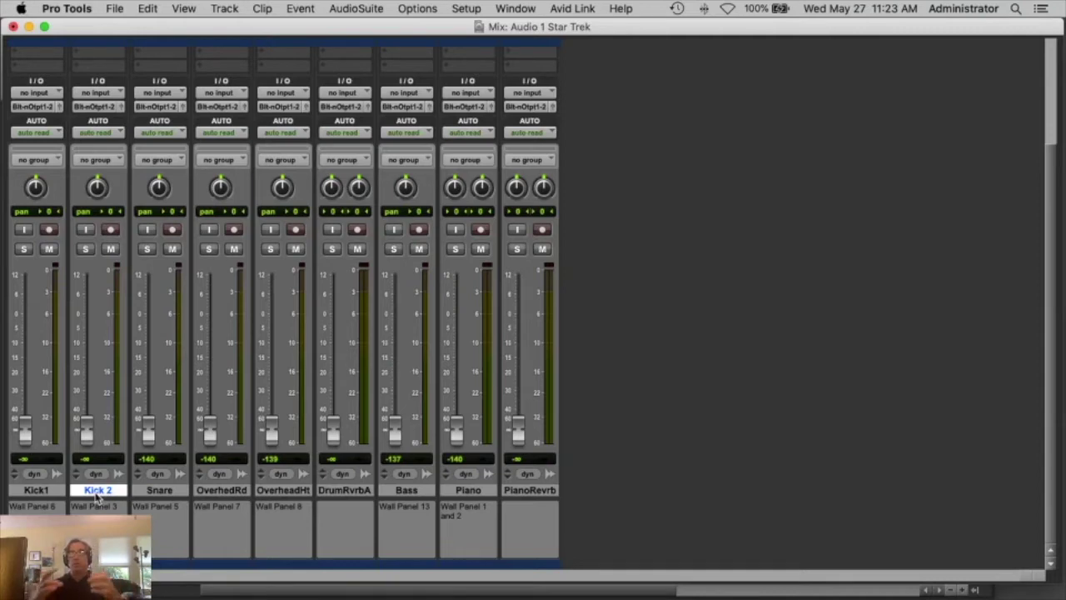
{"action": "left_click", "coordinate": [161, 492]}
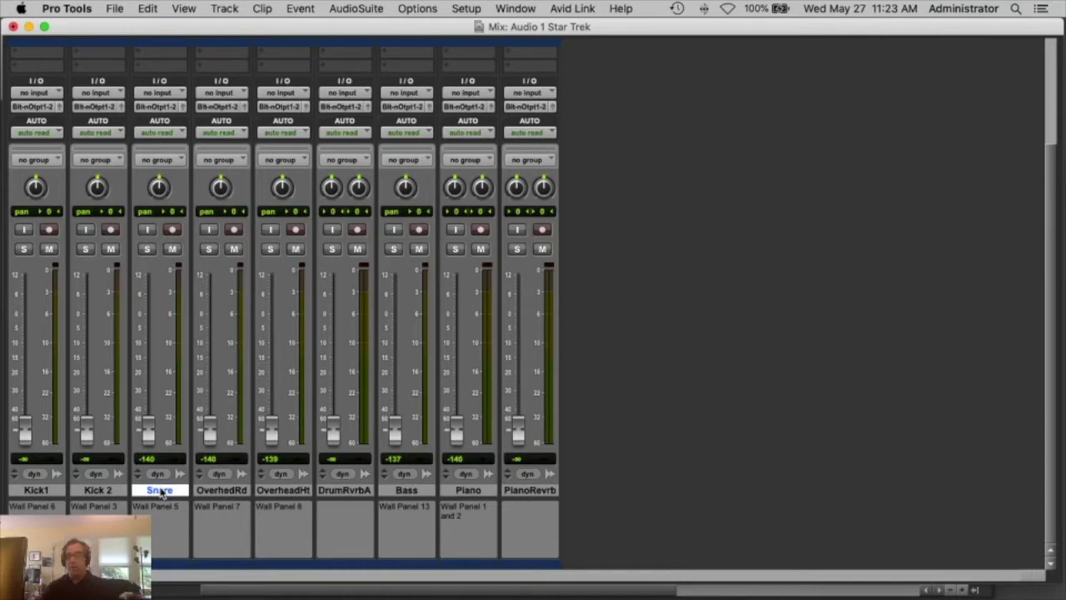
{"action": "left_click", "coordinate": [223, 491]}
{"action": "left_click", "coordinate": [275, 493]}
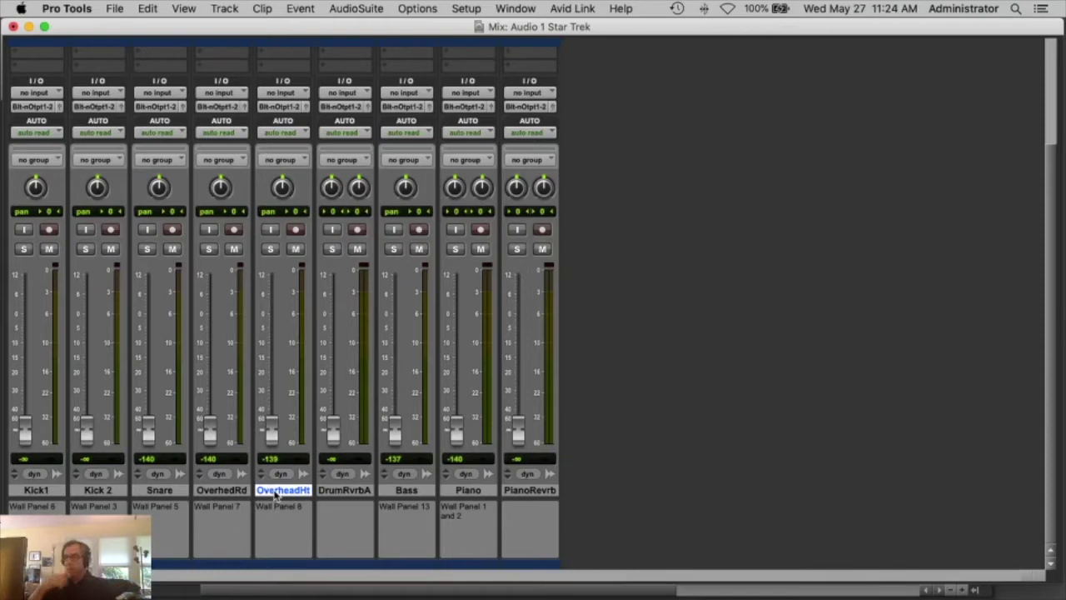
{"action": "left_click", "coordinate": [348, 490]}
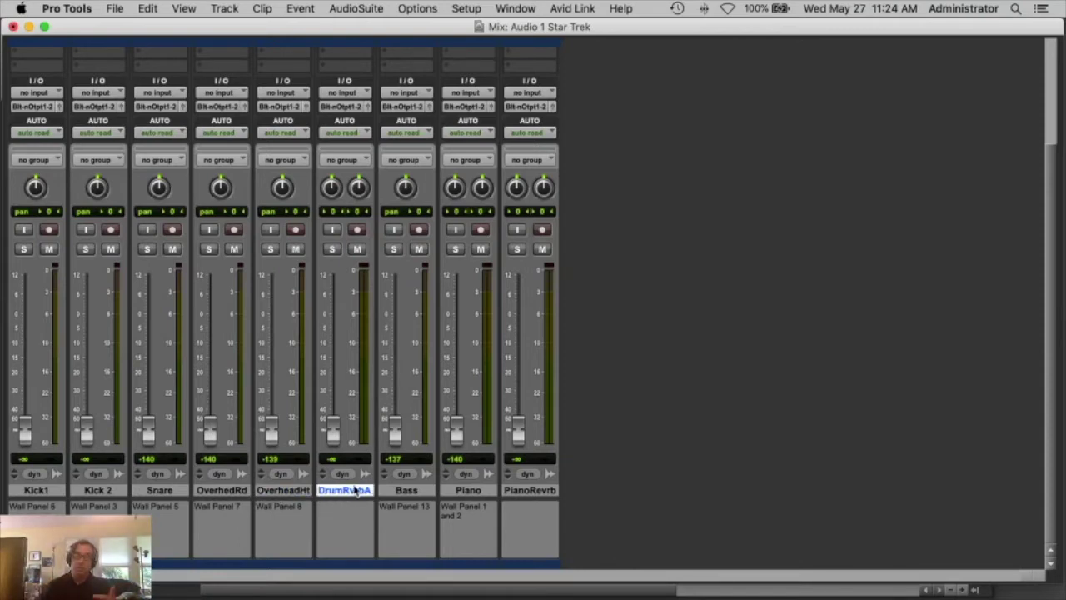
{"action": "left_click", "coordinate": [421, 491]}
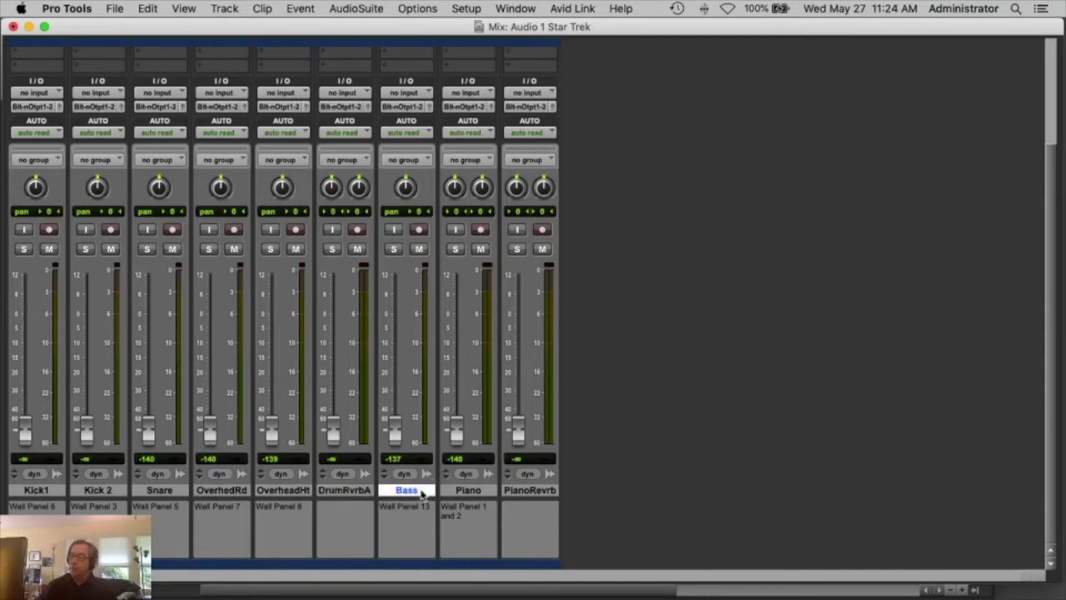
{"action": "left_click", "coordinate": [467, 491]}
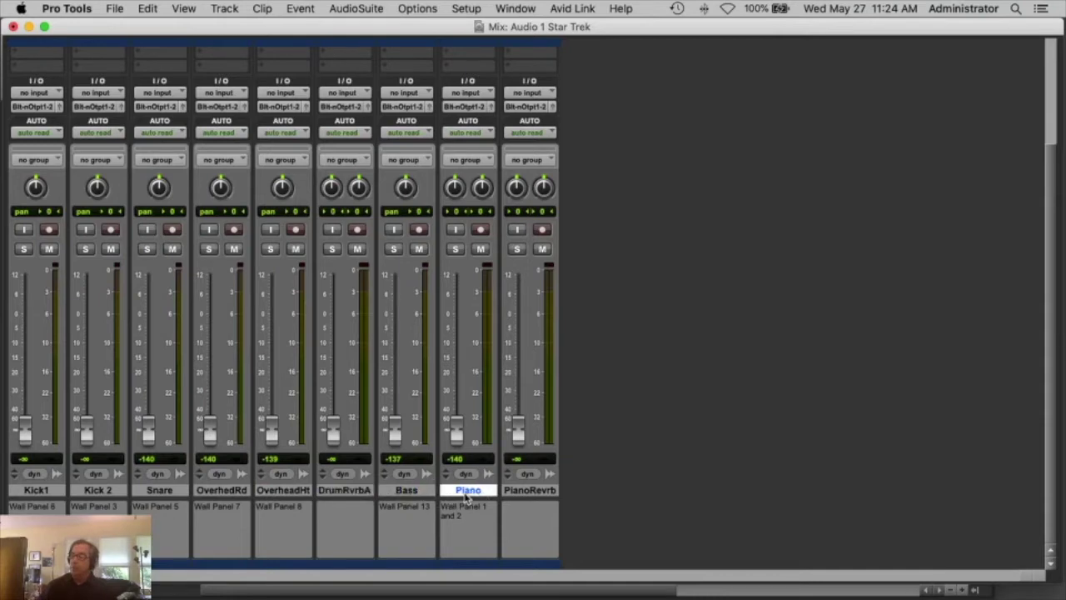
{"action": "left_click", "coordinate": [525, 491]}
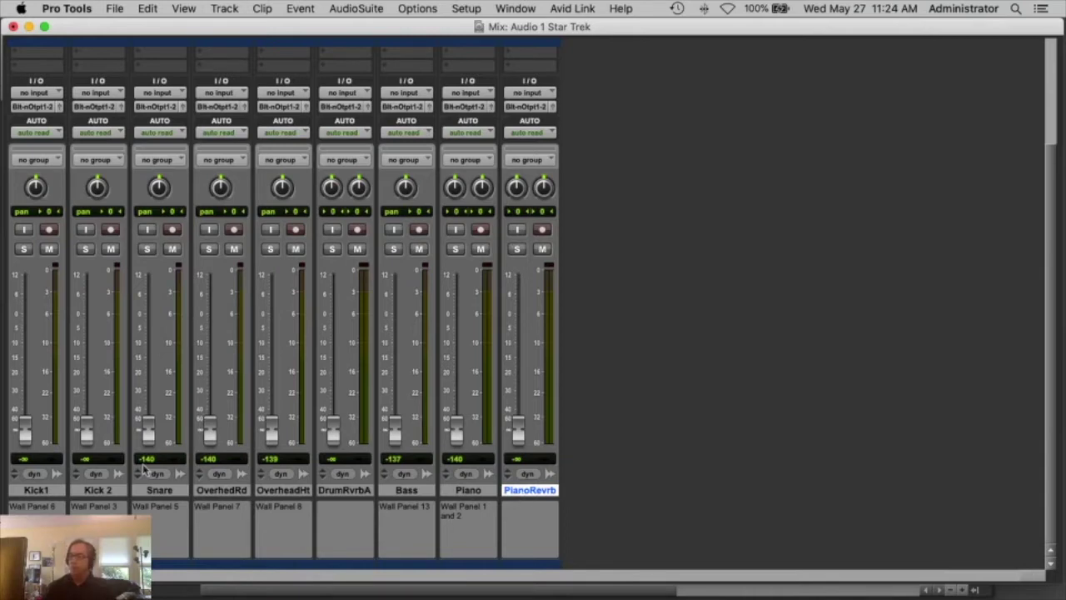
Alternate between the Edit and Mix windows, finishing in the Edit window
{"action": "key", "text": "super+equal"}
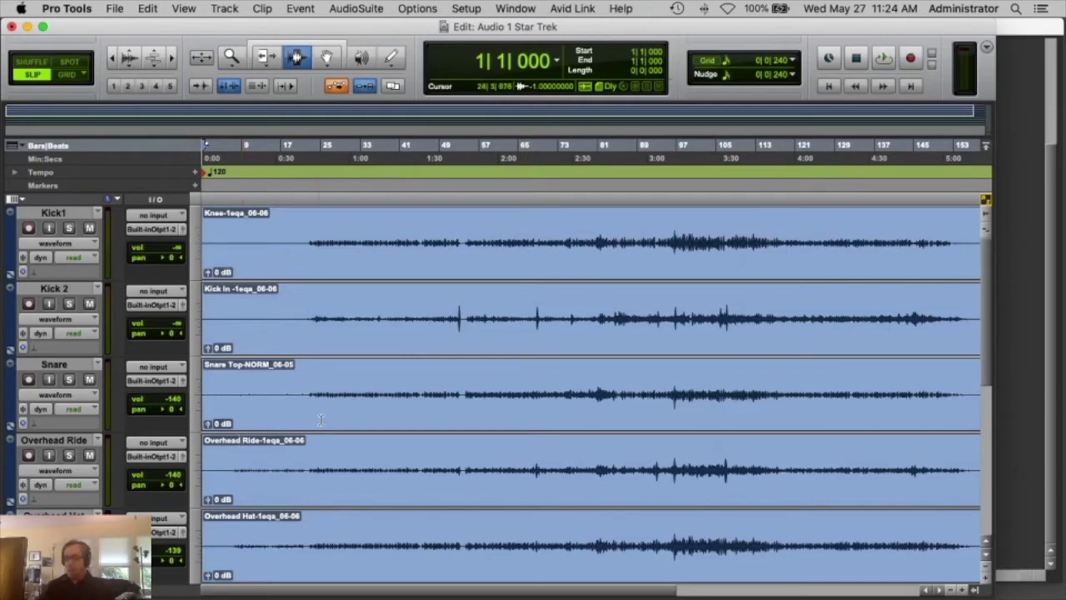
{"action": "key", "text": "super+equal"}
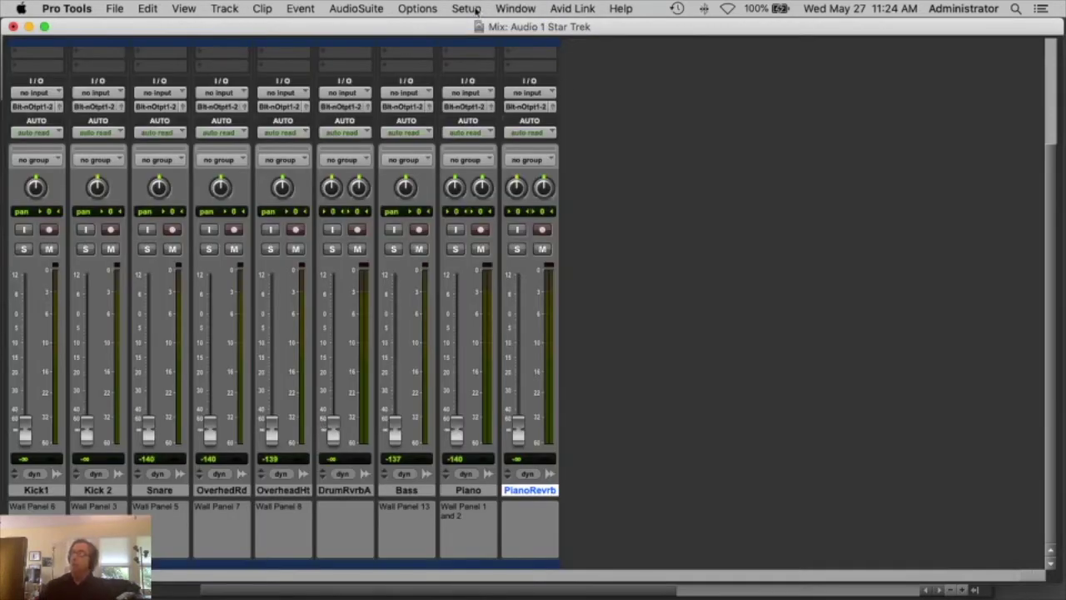
{"action": "left_click", "coordinate": [514, 9]}
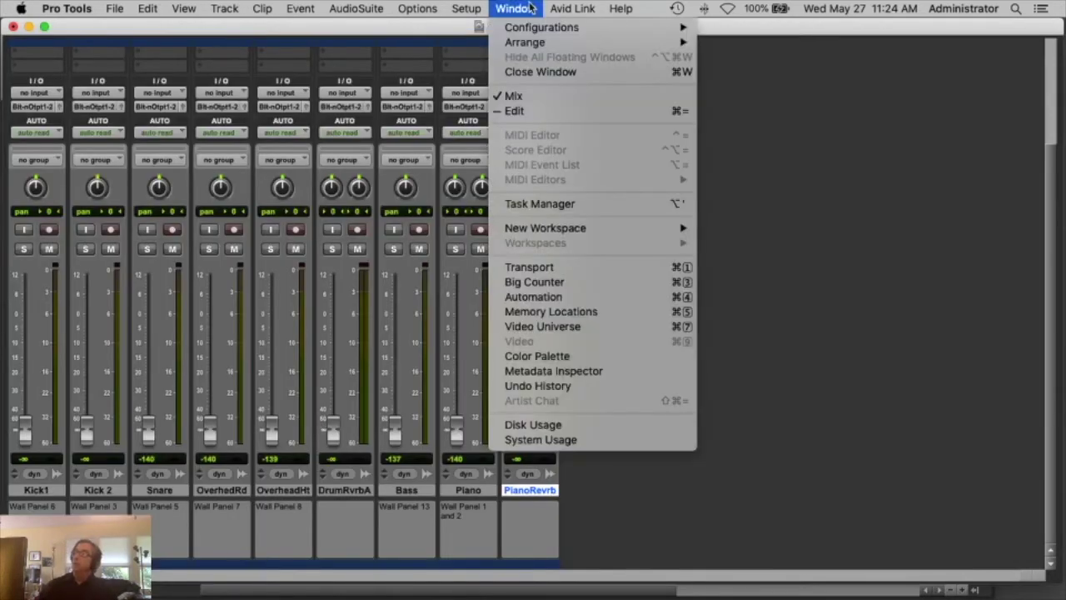
{"action": "left_click", "coordinate": [559, 112]}
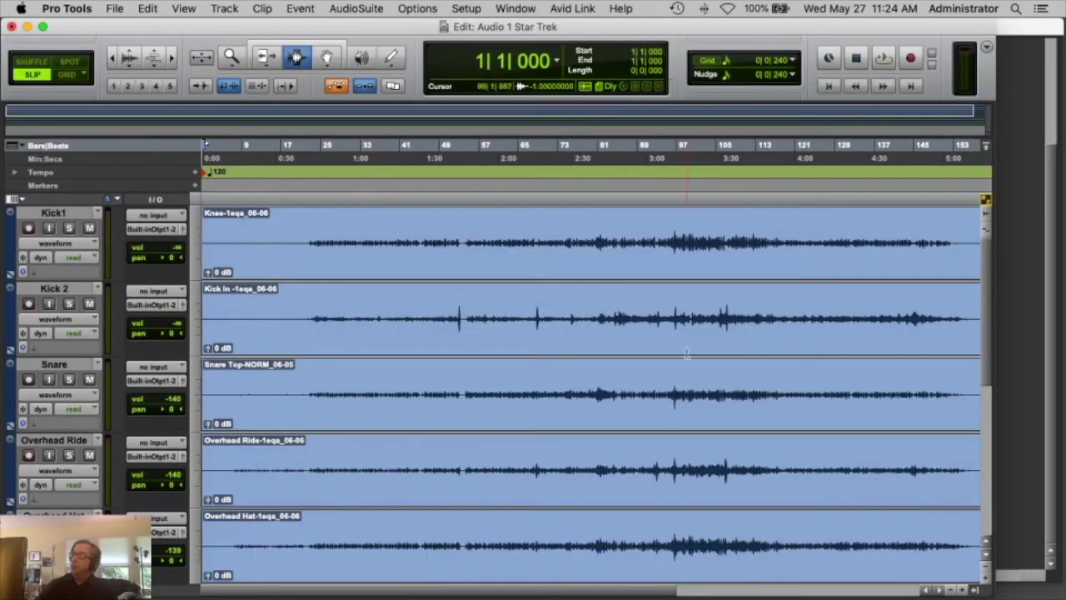
Set the playback start at about bar 87 and audition Kick1 in the Mix window at +3.1 dB, returning its fader to -∞
{"action": "left_click", "coordinate": [628, 319]}
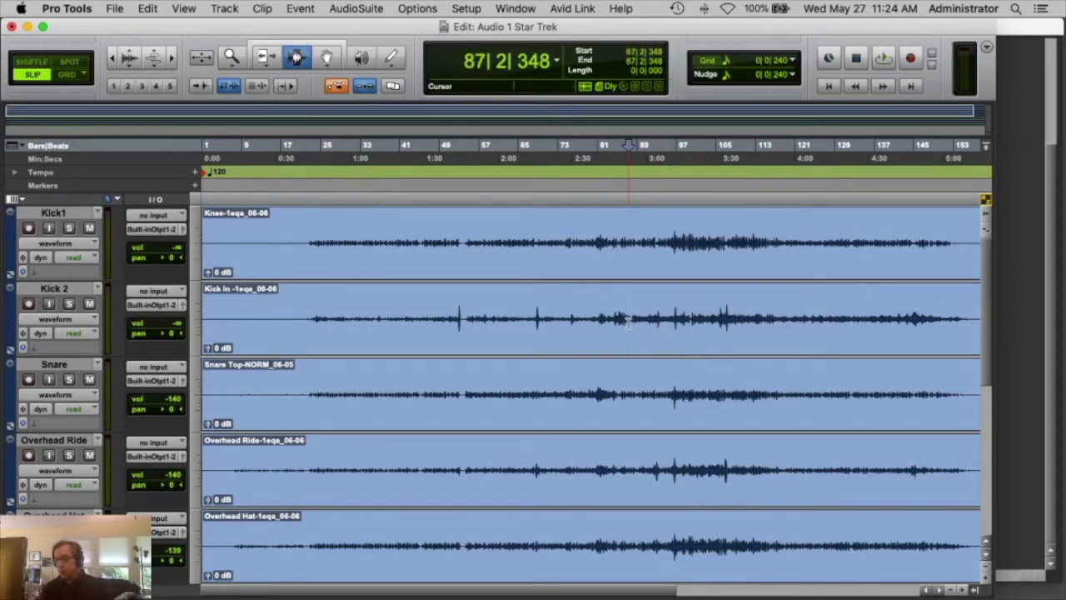
{"action": "key", "text": "super+equal"}
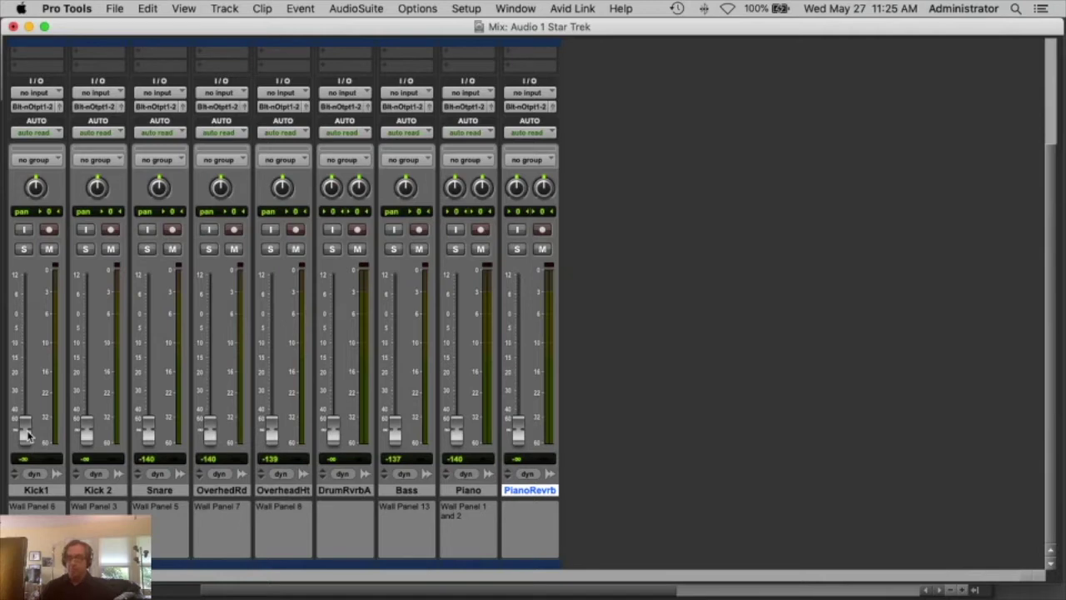
{"action": "left_click_drag", "start_coordinate": [27, 434], "coordinate": [39, 310]}
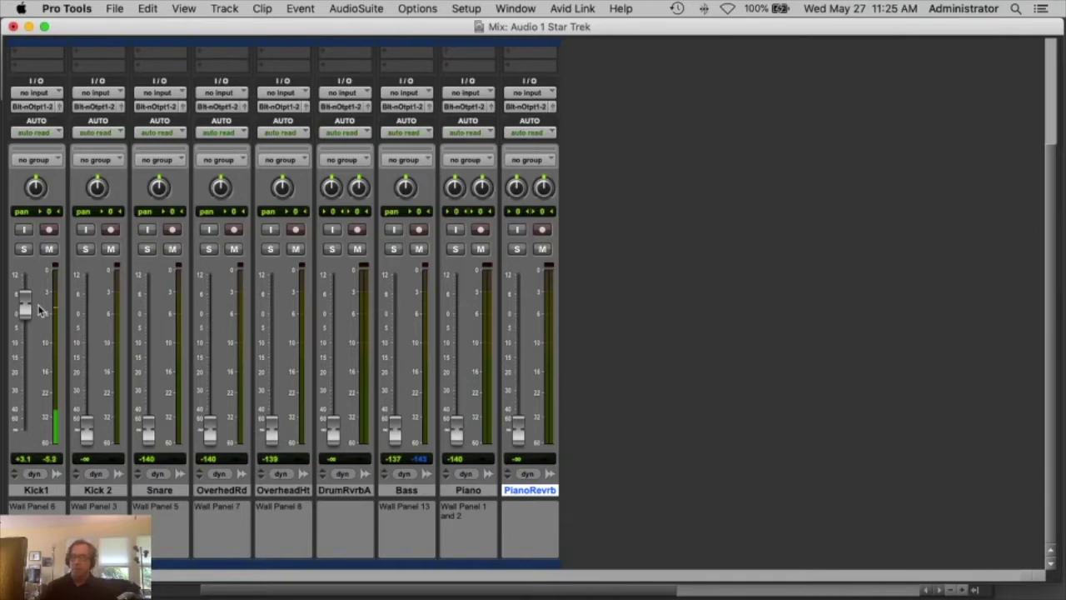
{"action": "left_click_drag", "start_coordinate": [26, 308], "coordinate": [29, 454]}
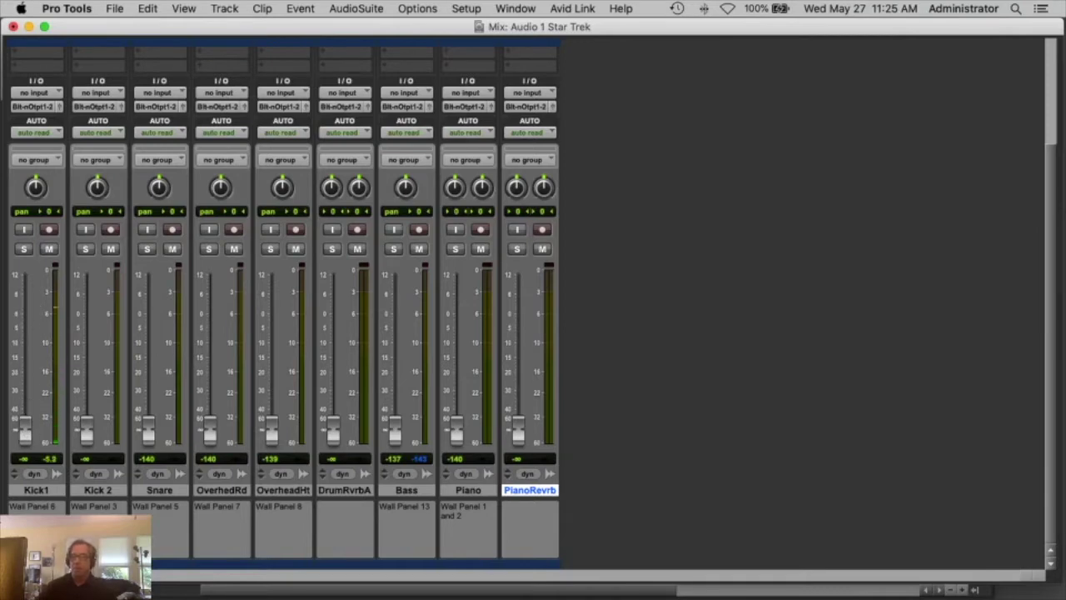
Audition Kick 2 at +1.4 dB and the Snare during playback, pulling both faders back down to -∞
{"action": "left_click_drag", "start_coordinate": [86, 432], "coordinate": [90, 315]}
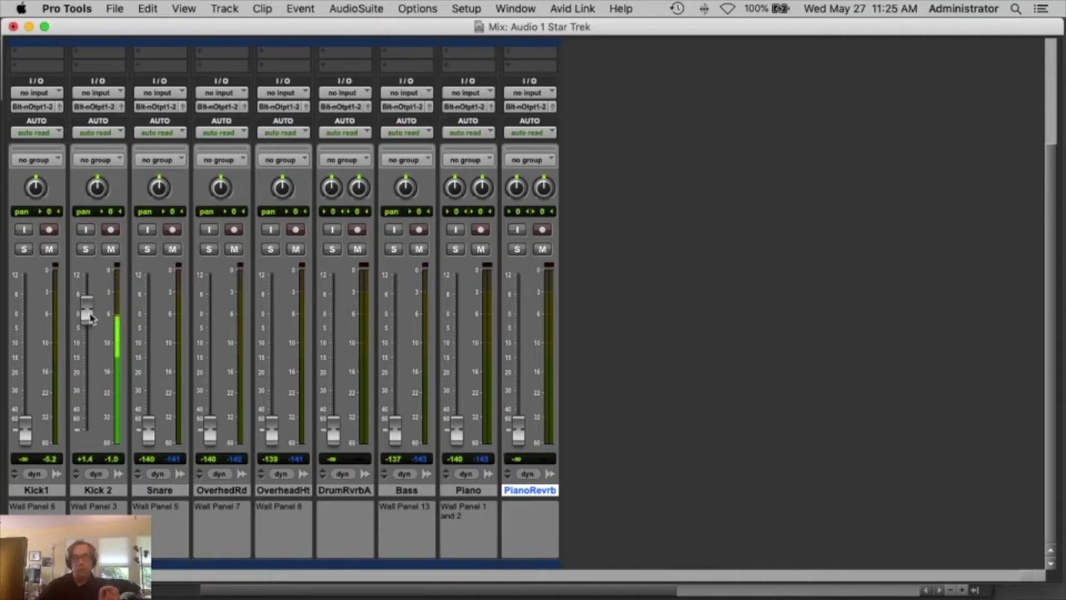
{"action": "left_click_drag", "start_coordinate": [88, 315], "coordinate": [97, 463]}
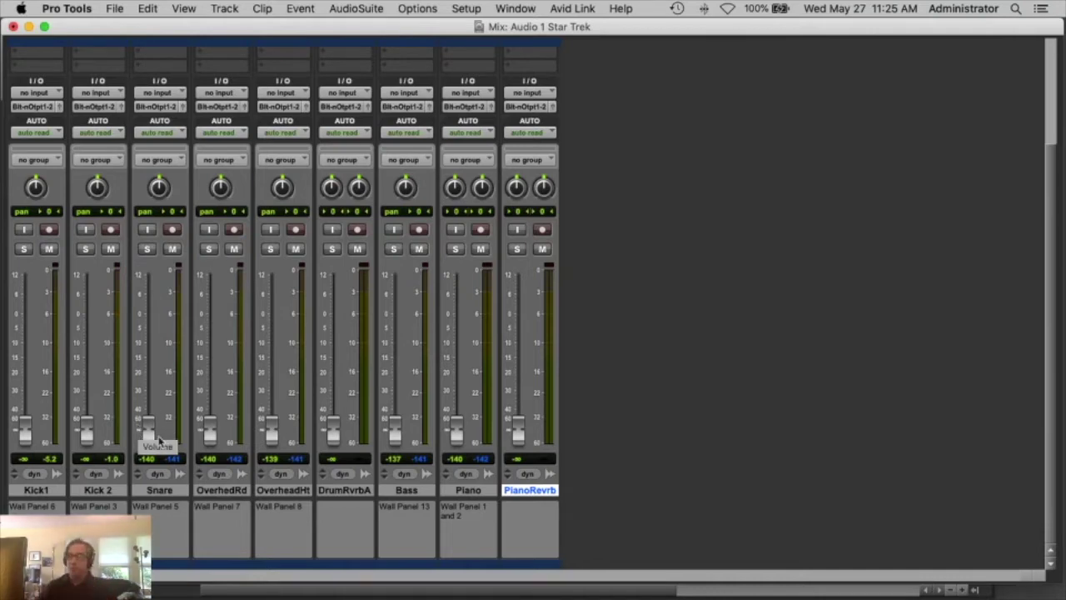
{"action": "mouse_move", "coordinate": [149, 432]}
{"action": "left_mouse_down"}
{"action": "mouse_move", "coordinate": [152, 313]}
{"action": "mouse_move", "coordinate": [148, 431]}
{"action": "left_mouse_up"}
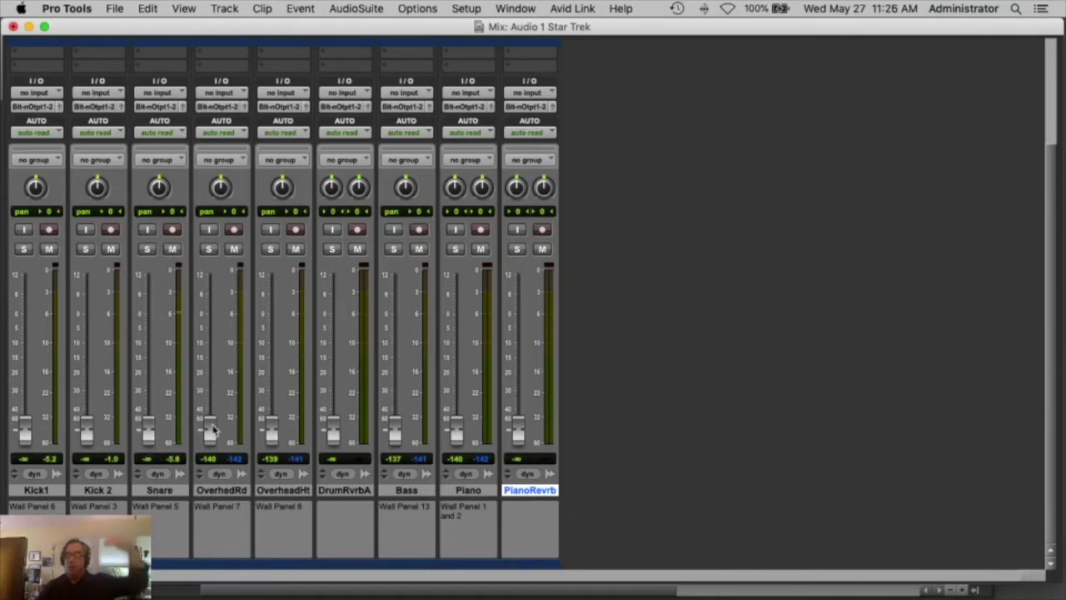
Check the Overhead Ride track's name and comments, and raise its fader to +2.8 dB before returning to the Edit window
{"action": "double_click", "coordinate": [222, 491]}
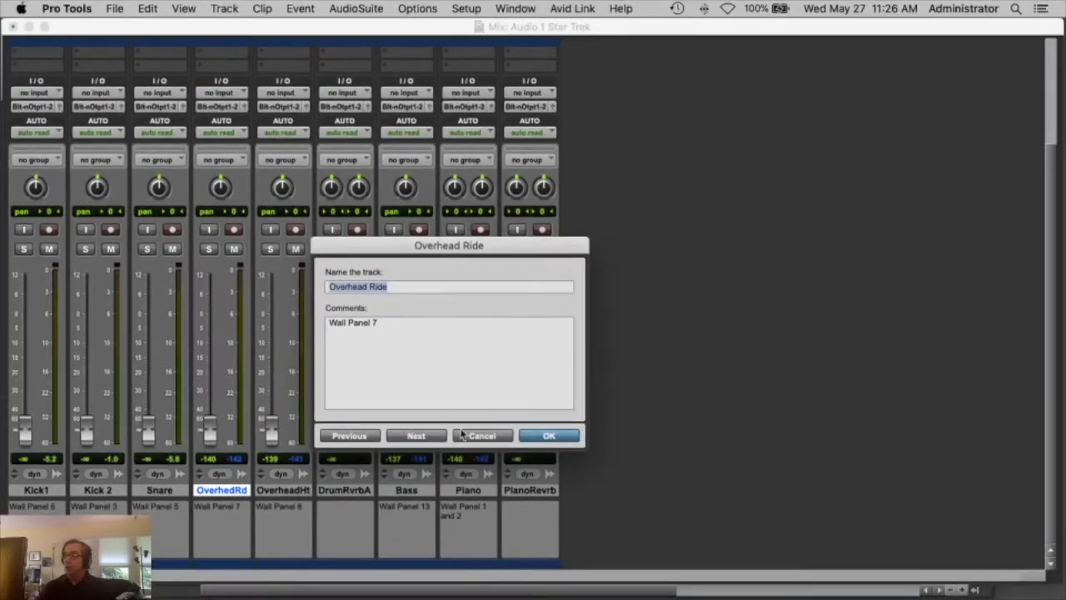
{"action": "left_click", "coordinate": [476, 436]}
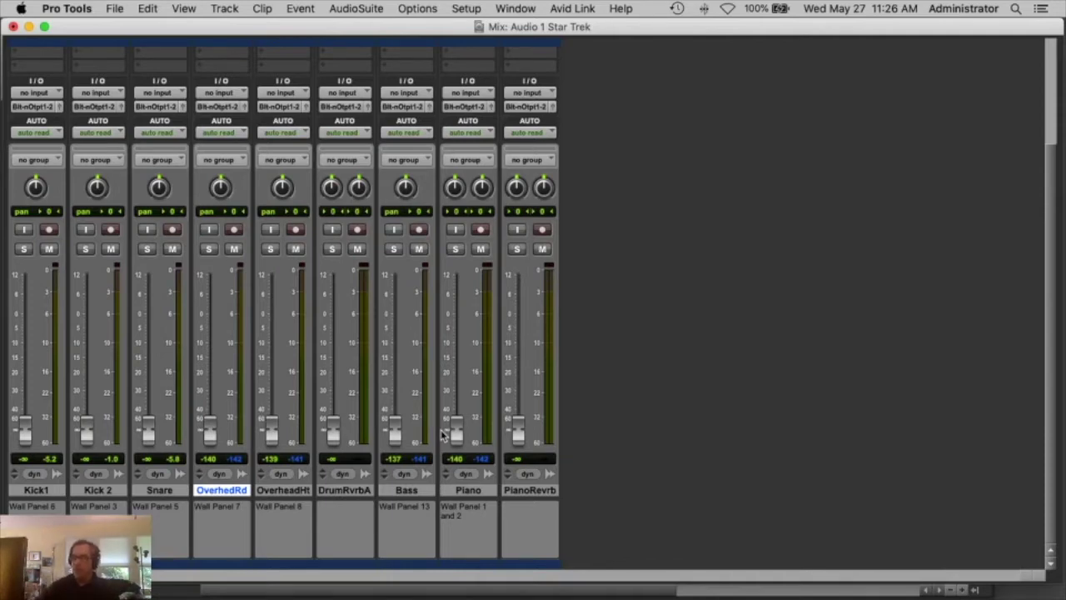
{"action": "left_click_drag", "start_coordinate": [210, 430], "coordinate": [214, 307]}
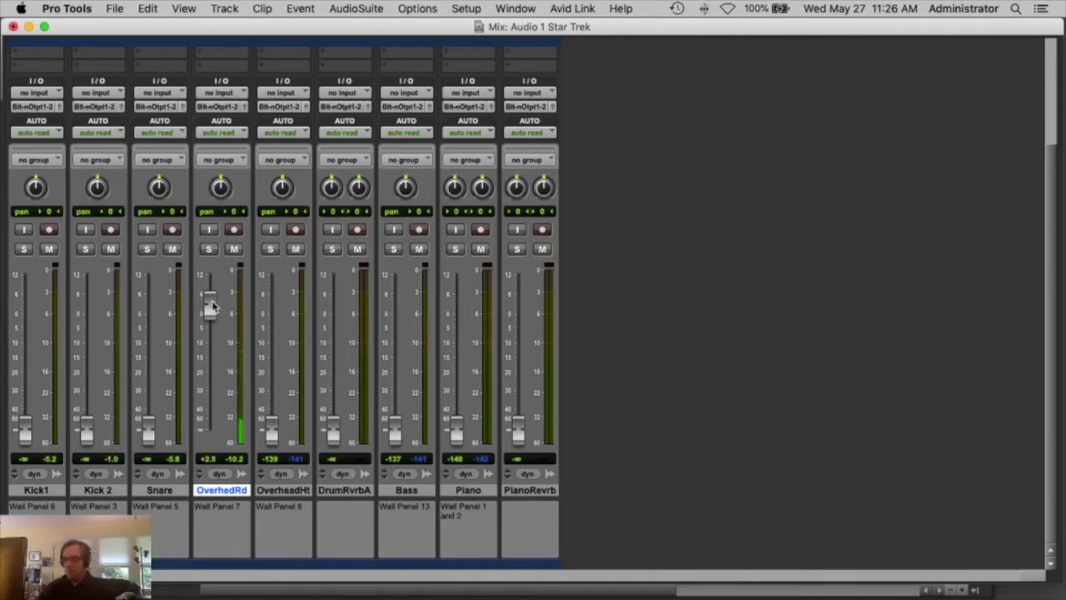
{"action": "key", "text": "super+equal"}
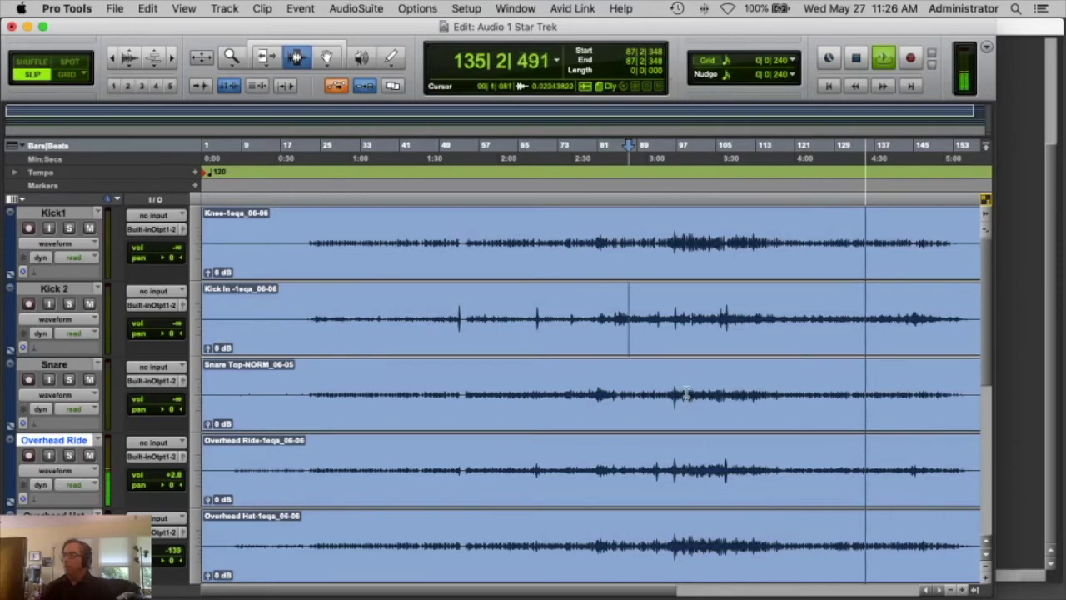
Restart playback from about bar 97 and pull the Overhead Ride fader in the Mix window down to -∞
{"action": "key", "text": "space"}
{"action": "left_click", "coordinate": [682, 254]}
{"action": "key", "text": "space"}
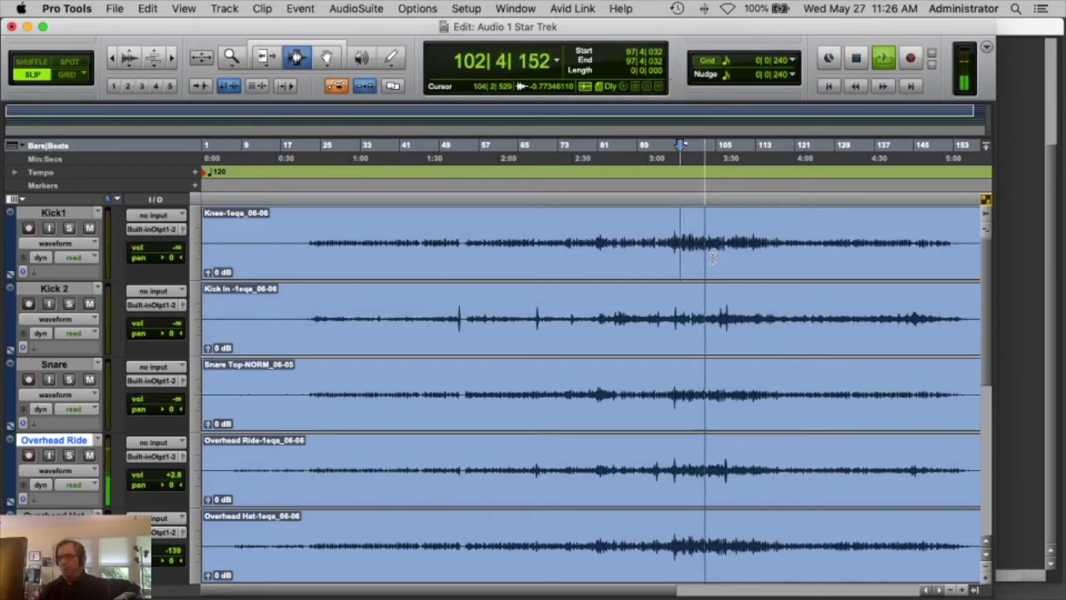
{"action": "key", "text": "super+equal"}
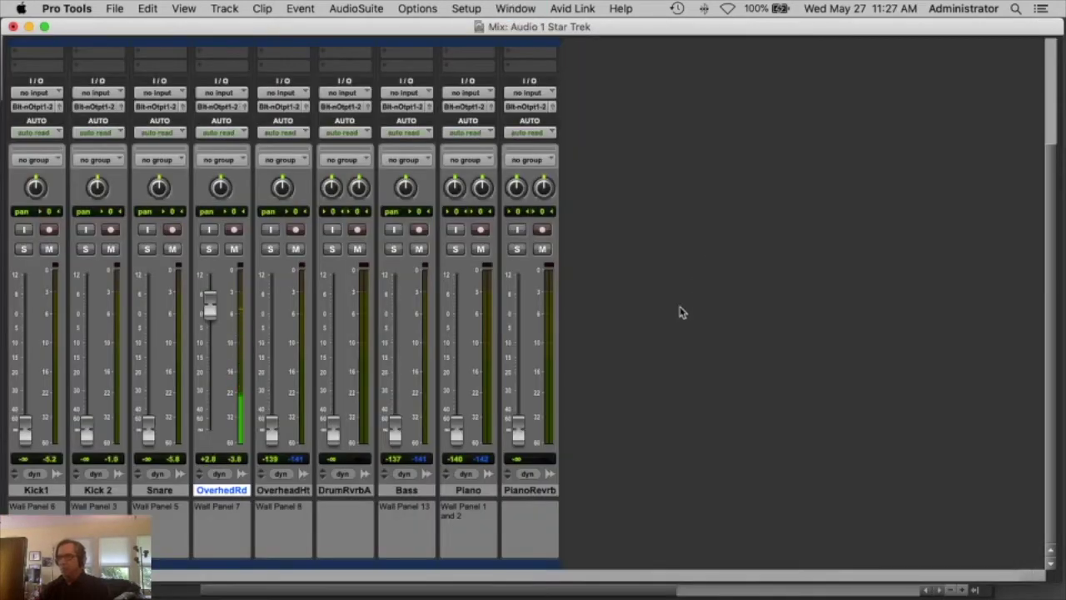
{"action": "left_click_drag", "start_coordinate": [210, 307], "coordinate": [212, 588]}
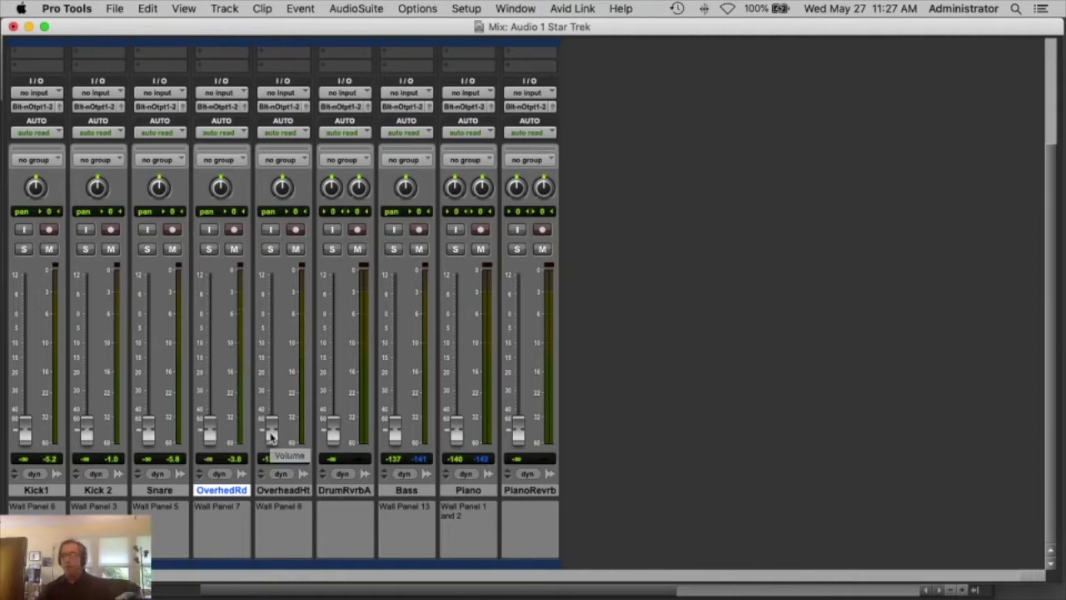
Audition Overhead Hat at +0.7 dB and the drum reverb at -3.0 dB, pulling both faders back down to -∞
{"action": "left_click_drag", "start_coordinate": [271, 436], "coordinate": [282, 318]}
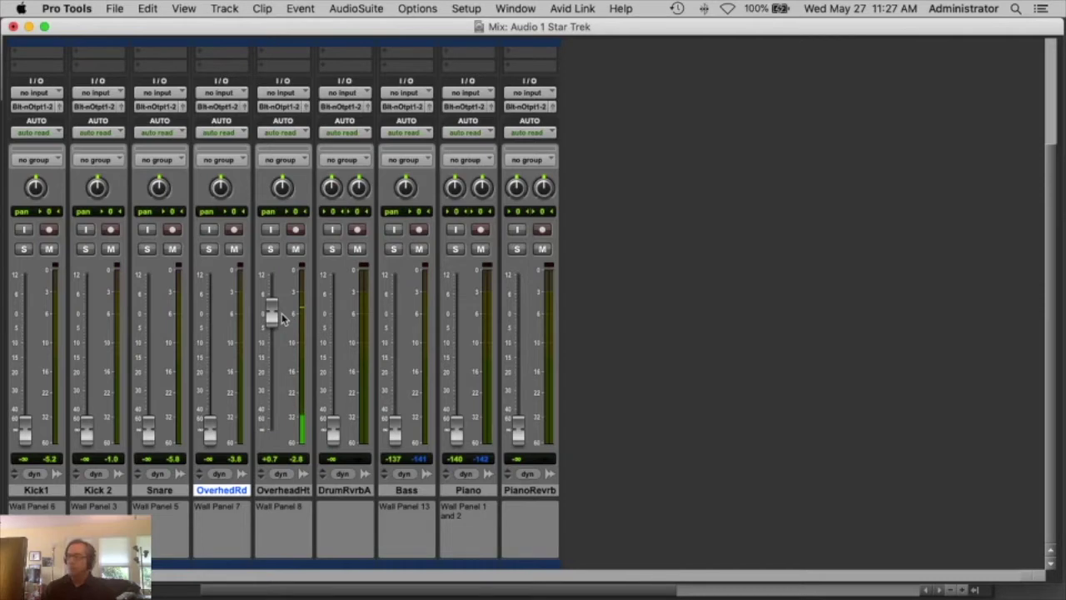
{"action": "left_click_drag", "start_coordinate": [270, 321], "coordinate": [270, 520]}
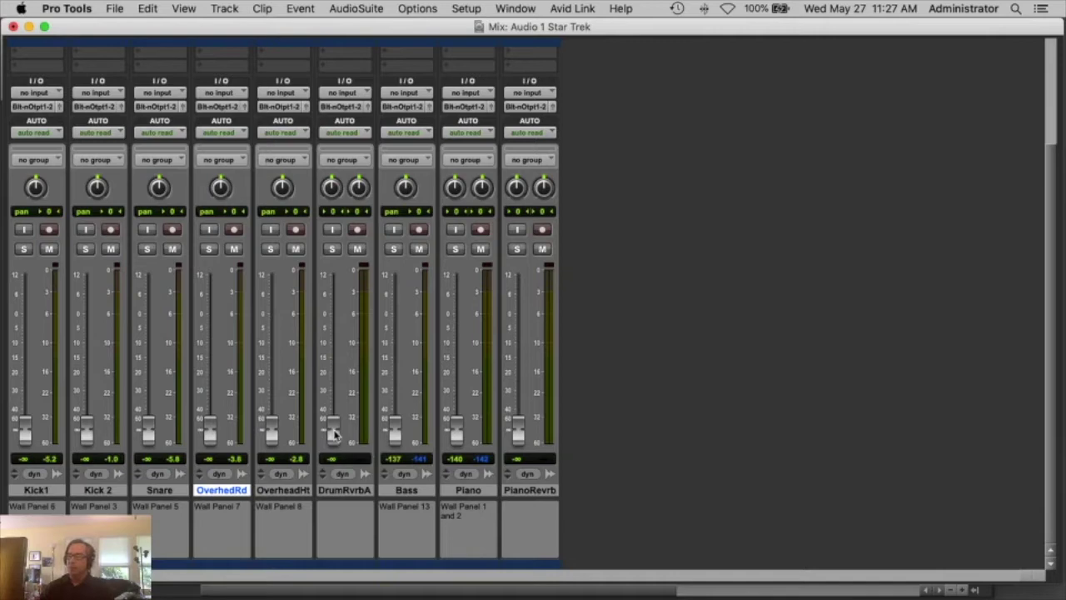
{"action": "left_click_drag", "start_coordinate": [334, 433], "coordinate": [338, 327]}
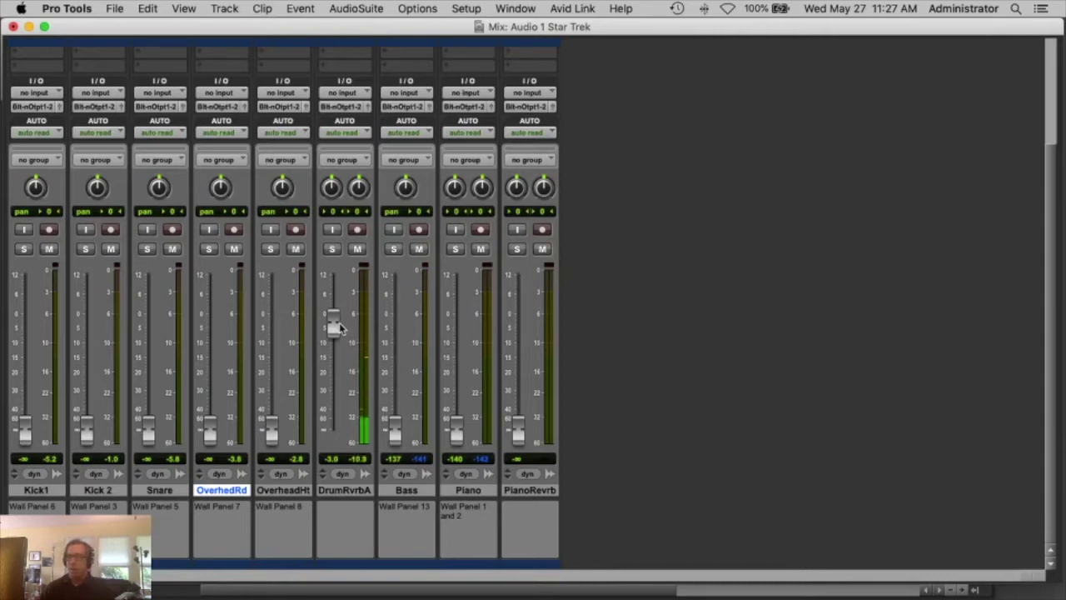
{"action": "left_click_drag", "start_coordinate": [331, 330], "coordinate": [336, 494]}
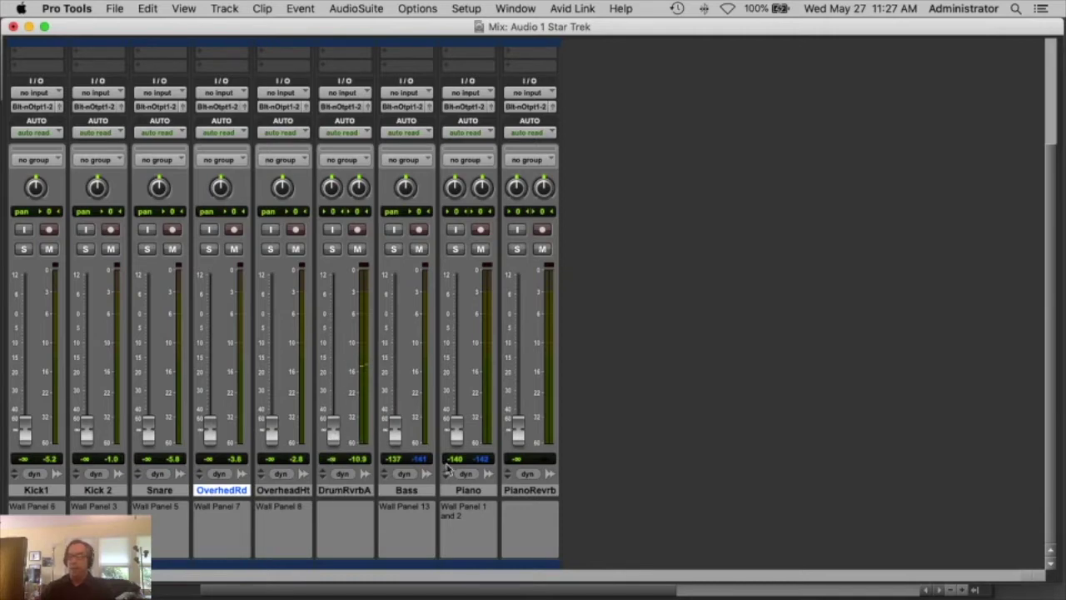
Audition the Bass at fader levels of +1.0, +12.0 and +1.4 dB, returning its fader to -∞
{"action": "left_click_drag", "start_coordinate": [394, 439], "coordinate": [395, 305]}
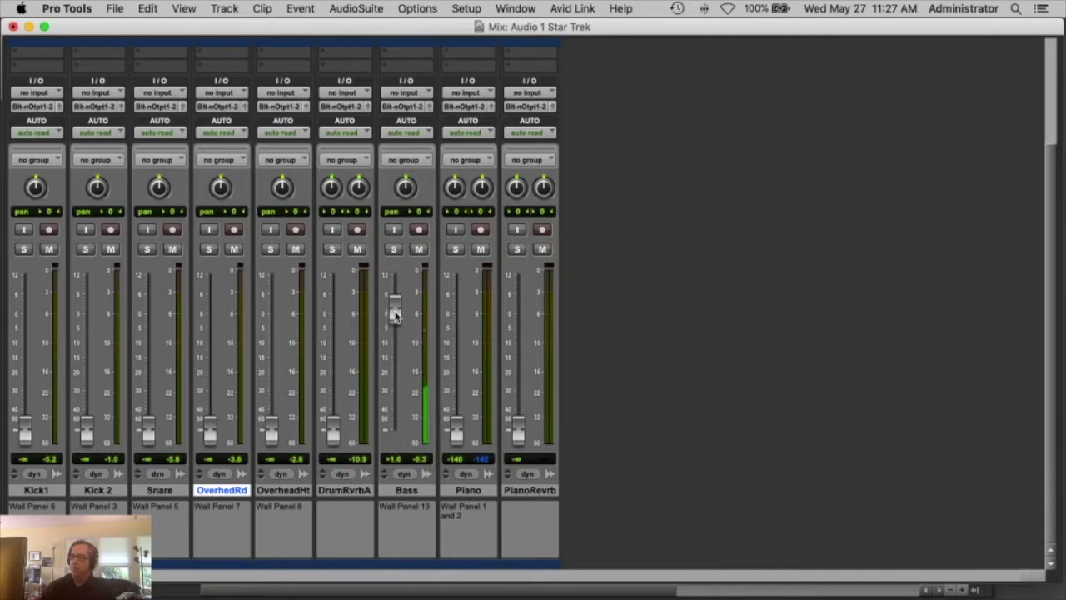
{"action": "scroll", "coordinate": [395, 305], "scroll_direction": "up", "scroll_amount": 3}
{"action": "left_click_drag", "start_coordinate": [395, 360], "coordinate": [395, 329]}
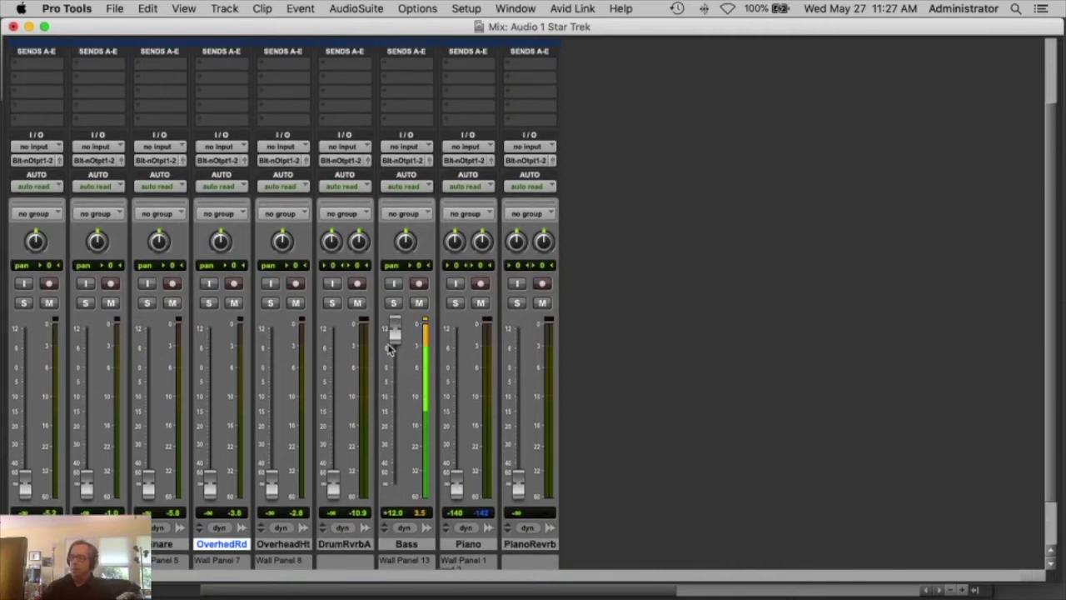
{"action": "left_click_drag", "start_coordinate": [393, 334], "coordinate": [393, 368]}
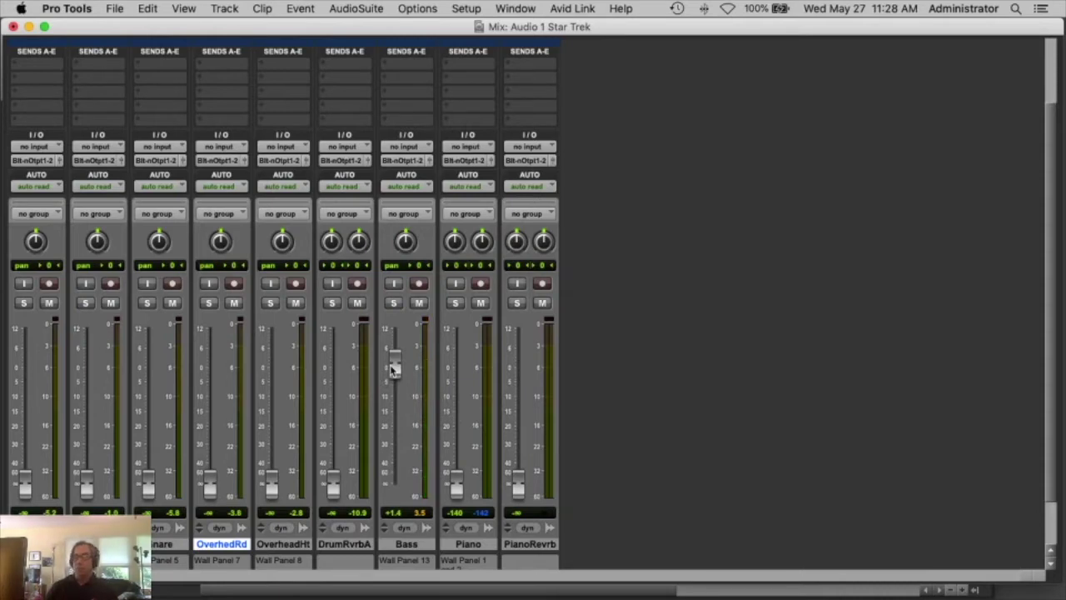
{"action": "left_click_drag", "start_coordinate": [395, 367], "coordinate": [412, 550]}
Audition the Piano at -0.6 dB and the piano reverb at -8.9 dB, pulling both faders back down to -∞
{"action": "left_click_drag", "start_coordinate": [456, 482], "coordinate": [462, 376]}
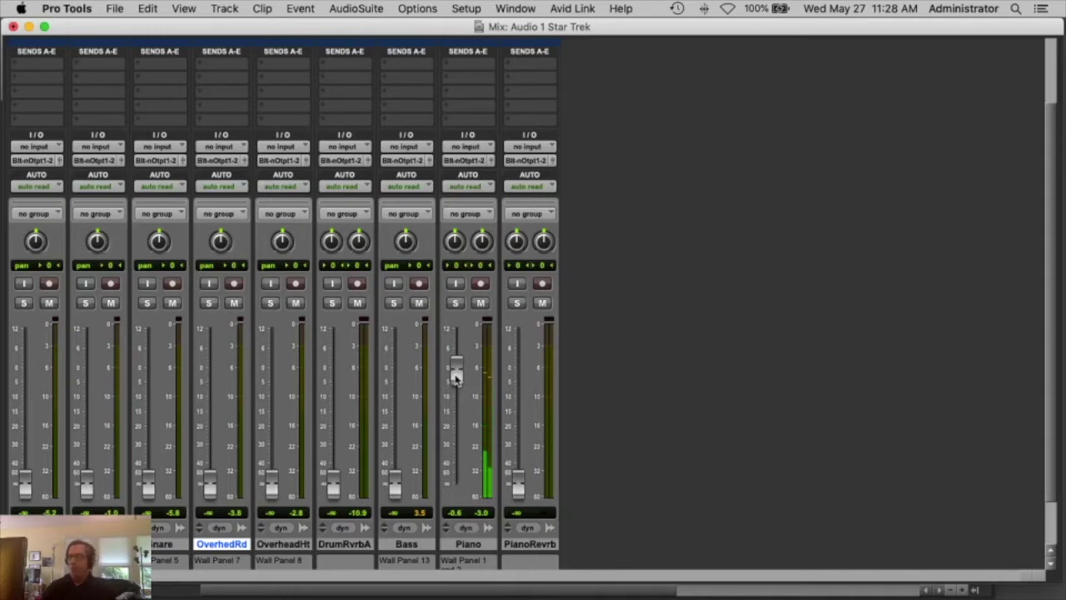
{"action": "left_click_drag", "start_coordinate": [456, 377], "coordinate": [450, 567]}
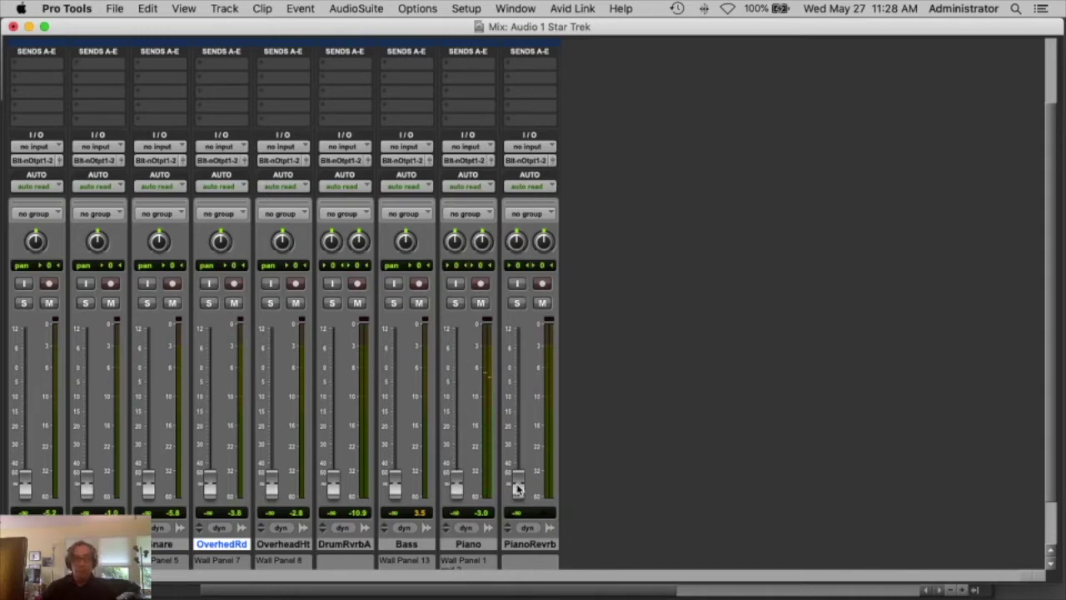
{"action": "left_click_drag", "start_coordinate": [516, 489], "coordinate": [518, 399]}
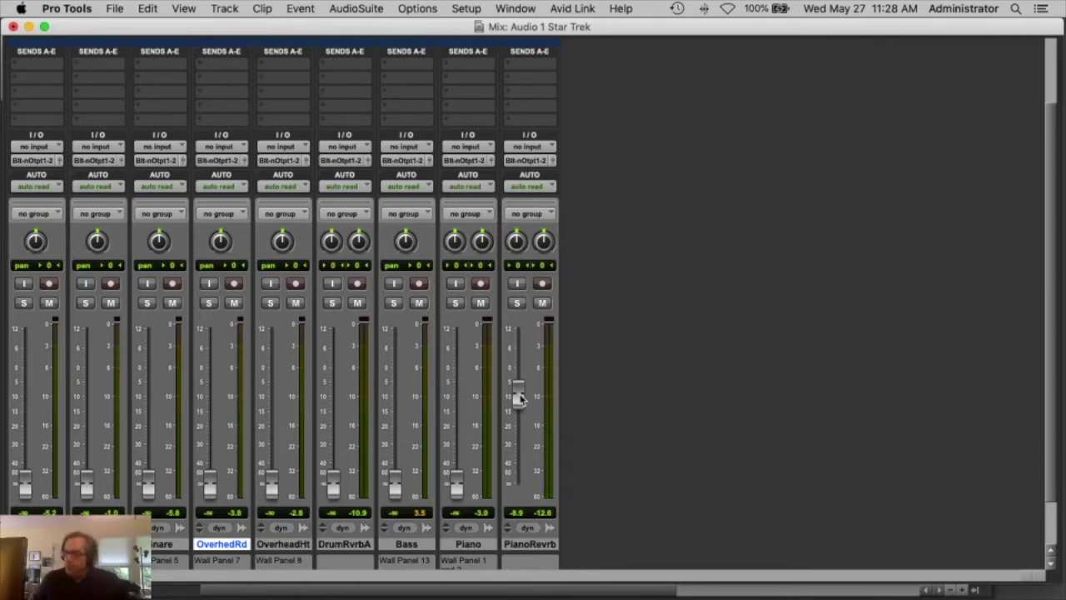
{"action": "left_click_drag", "start_coordinate": [518, 398], "coordinate": [518, 483]}
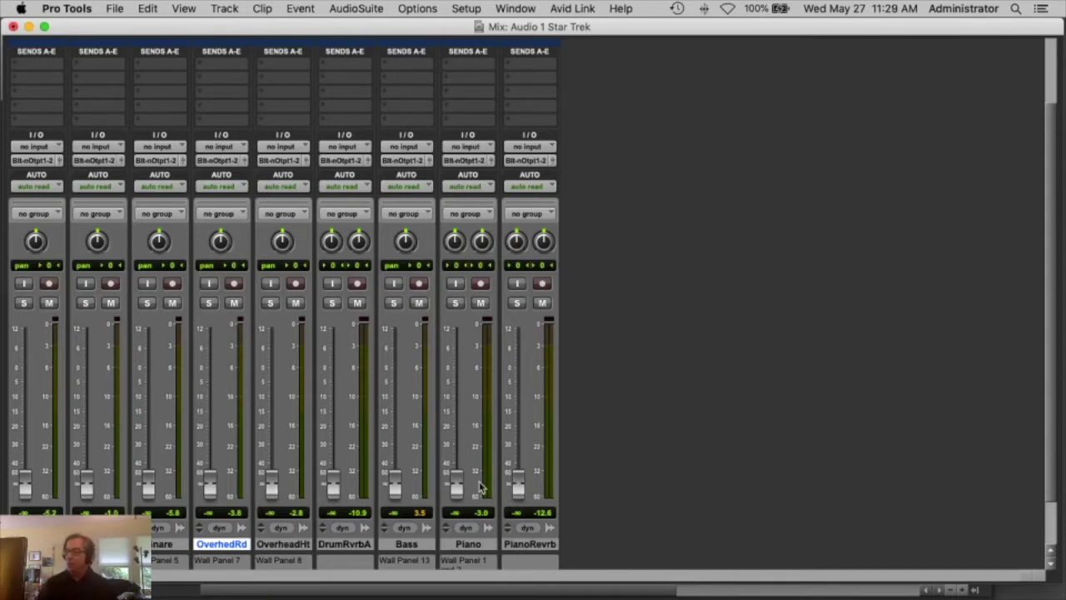
Raise the Piano fader to -0.6 dB and try moving the Kick1 fader, leaving Kick1 at -∞
{"action": "left_click_drag", "start_coordinate": [457, 490], "coordinate": [467, 378]}
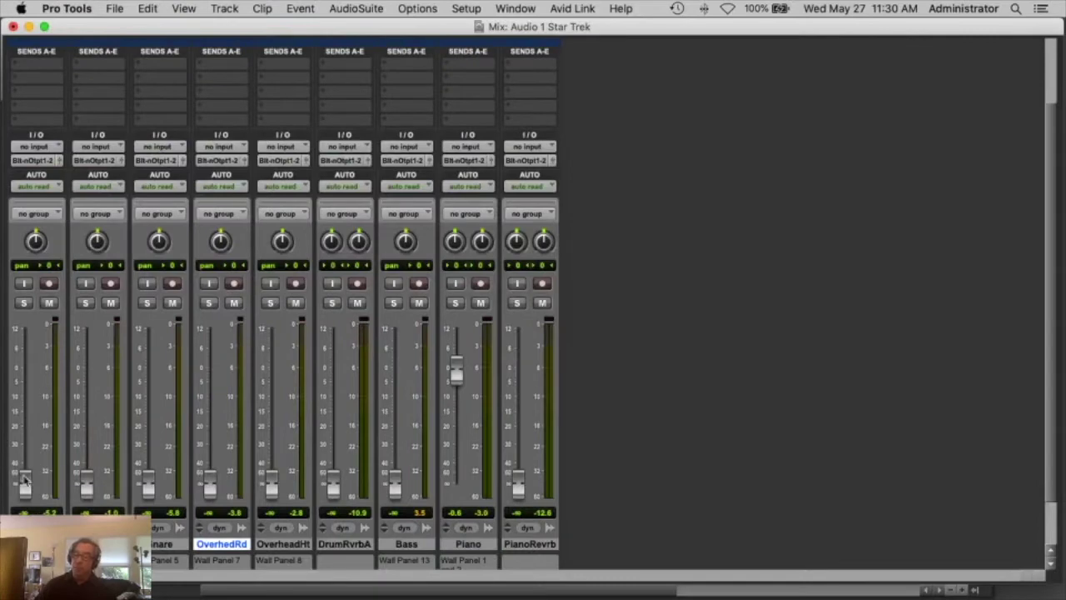
{"action": "left_click_drag", "start_coordinate": [25, 481], "coordinate": [42, 389]}
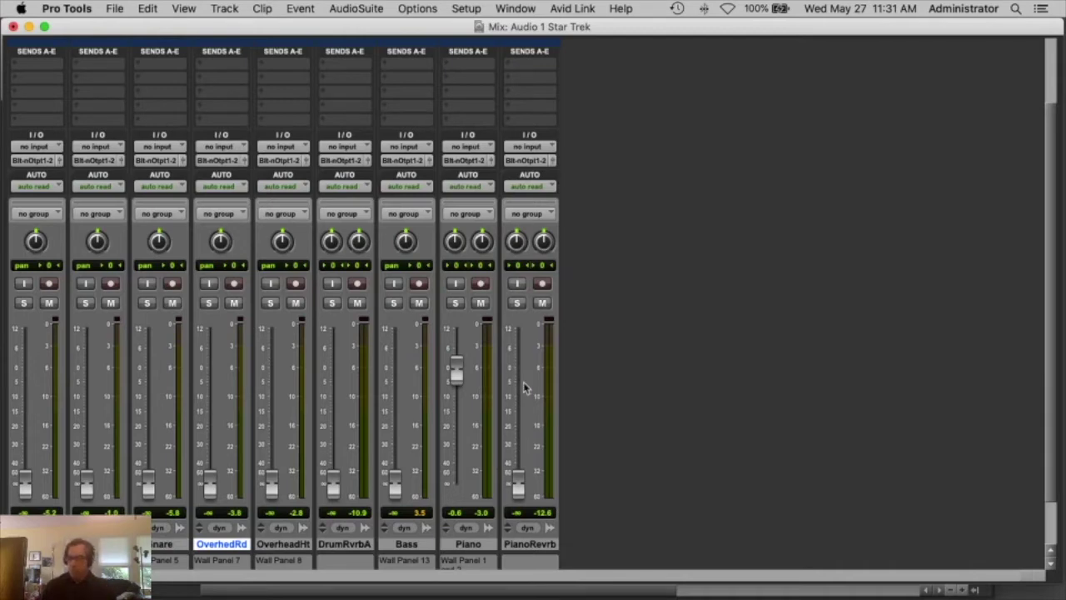
View the mono and stereo format choices for a new track, closing the New Tracks dialog without creating one
{"action": "key", "text": "super+shift+n"}
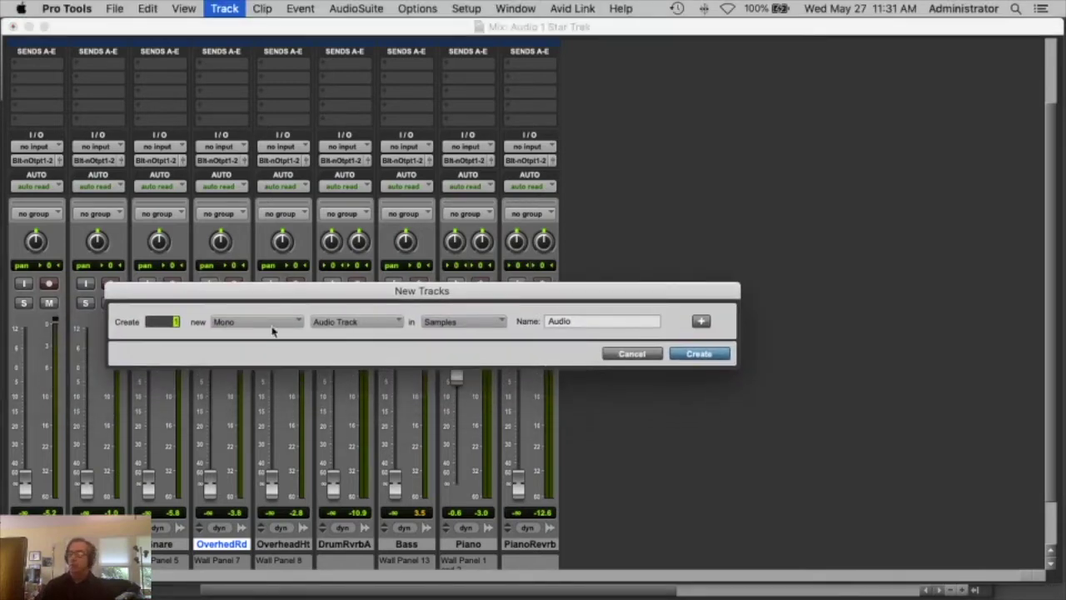
{"action": "left_click", "coordinate": [258, 325]}
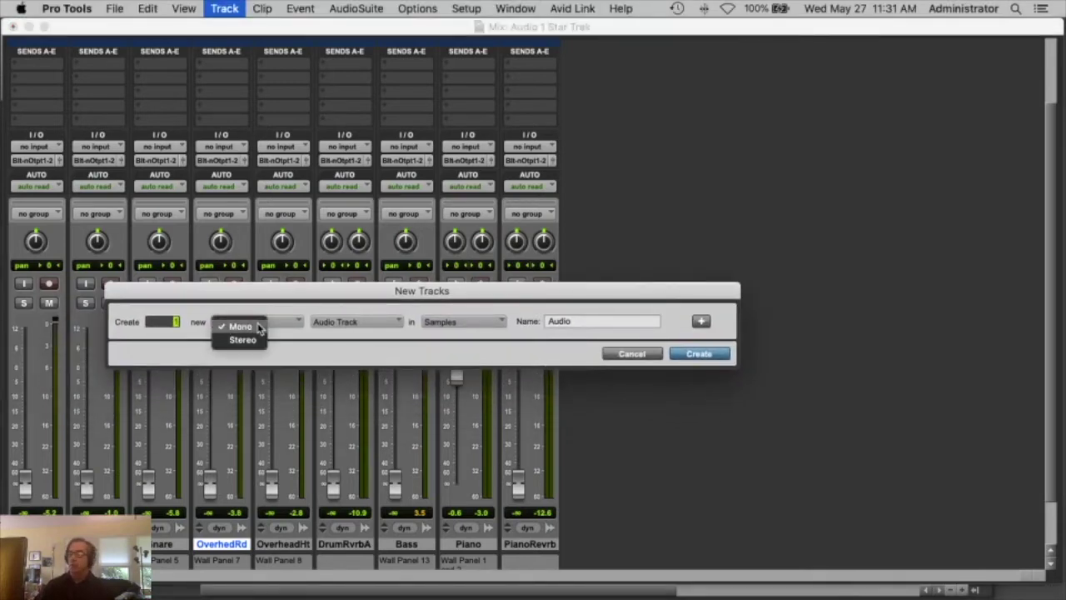
{"action": "left_click", "coordinate": [330, 363]}
{"action": "left_click", "coordinate": [631, 358]}
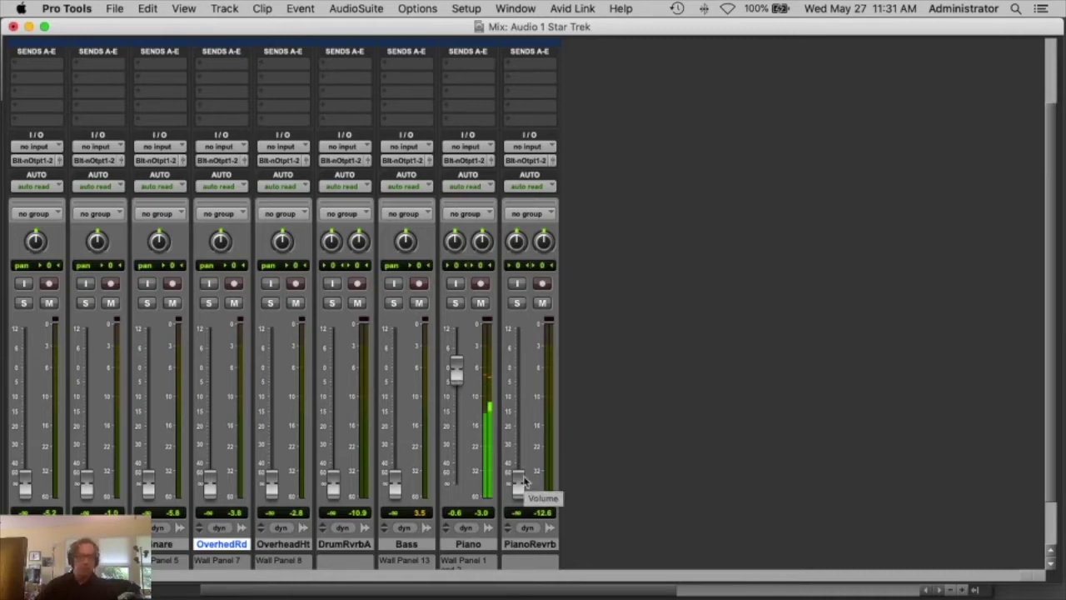
Blend the piano reverb under the Piano during playback, settling its fader at -11.8 dB
{"action": "left_click_drag", "start_coordinate": [523, 483], "coordinate": [527, 380]}
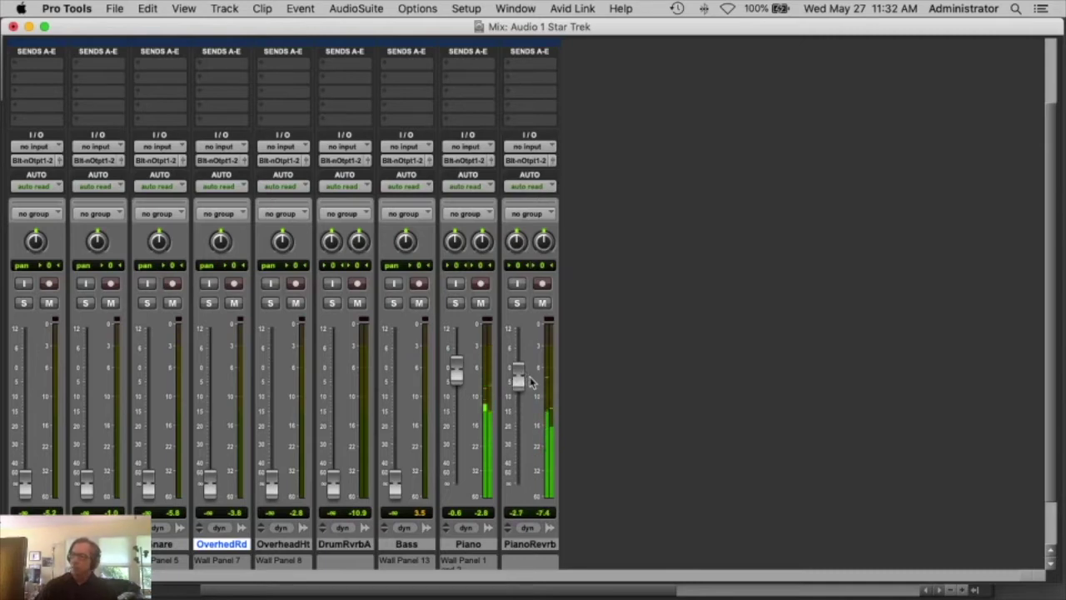
{"action": "left_click_drag", "start_coordinate": [523, 382], "coordinate": [517, 417]}
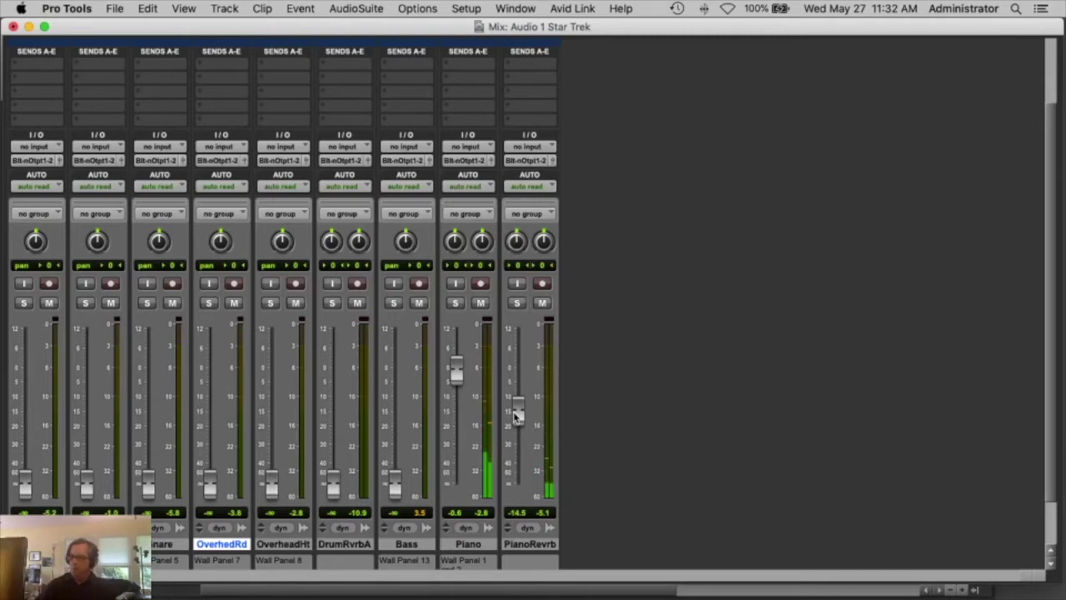
{"action": "left_click_drag", "start_coordinate": [518, 416], "coordinate": [519, 414]}
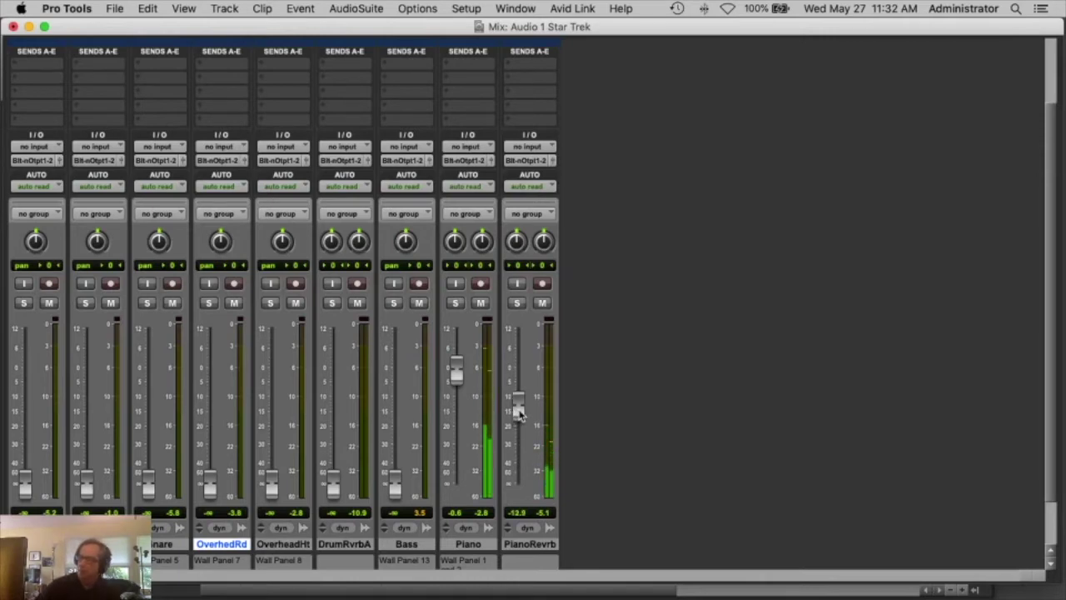
{"action": "left_click_drag", "start_coordinate": [518, 414], "coordinate": [520, 409]}
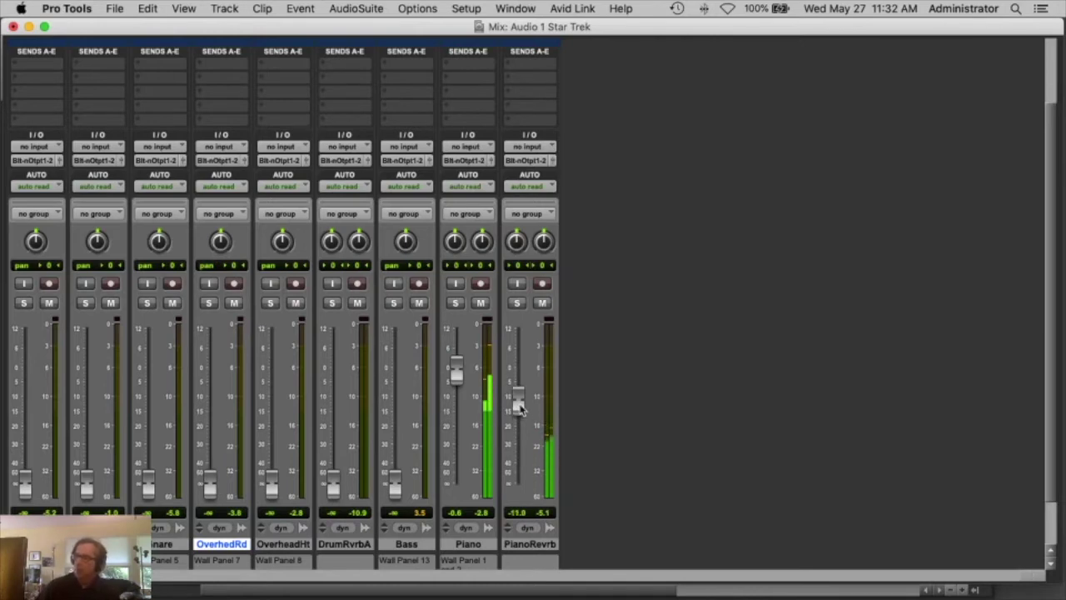
{"action": "left_click_drag", "start_coordinate": [518, 408], "coordinate": [518, 411]}
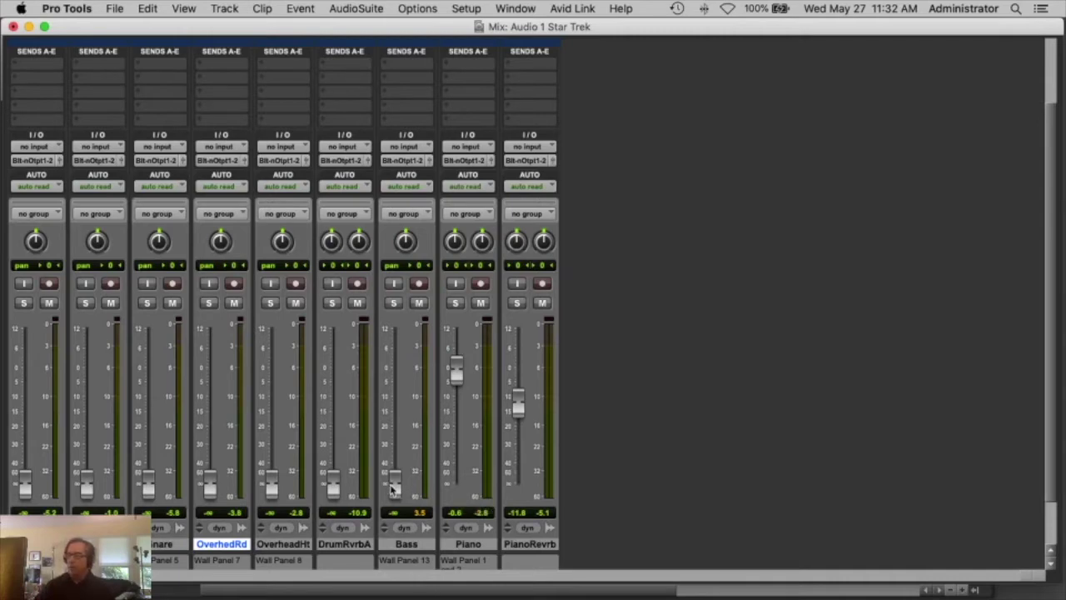
Bring the Bass into the mix with the Piano, raising its fader in stages to +0.4 dB
{"action": "left_click_drag", "start_coordinate": [390, 488], "coordinate": [400, 406]}
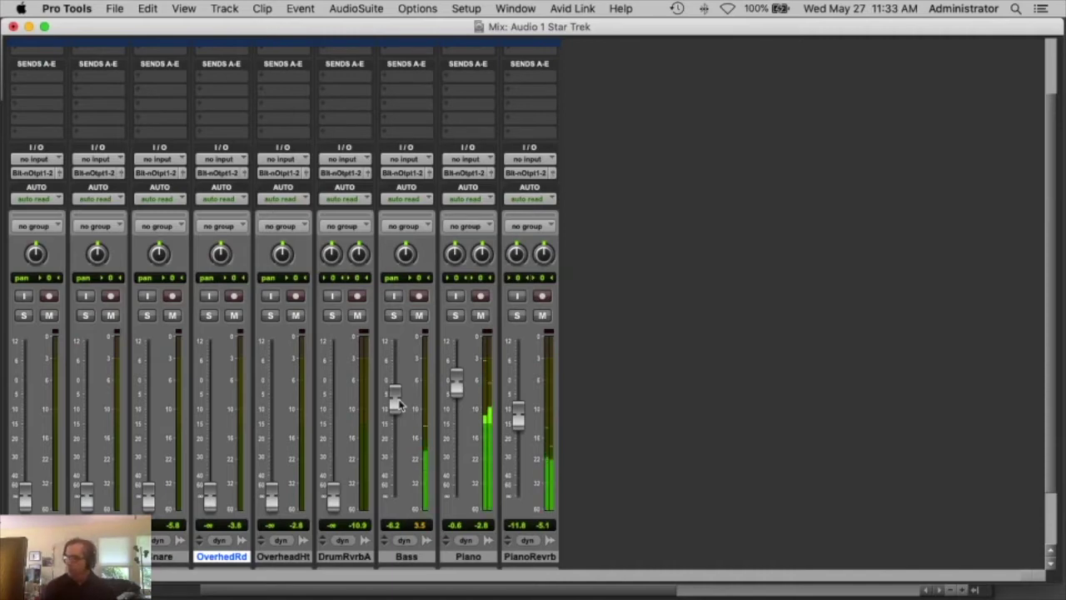
{"action": "scroll", "coordinate": [398, 406], "scroll_direction": "up", "scroll_amount": 2}
{"action": "left_click_drag", "start_coordinate": [398, 429], "coordinate": [400, 416]}
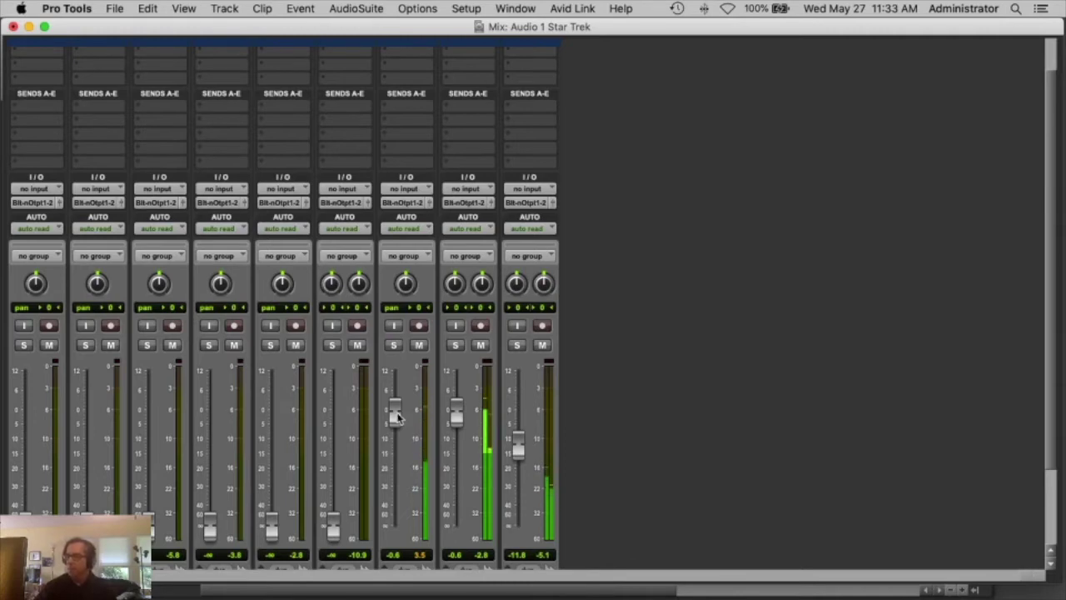
{"action": "left_click_drag", "start_coordinate": [396, 417], "coordinate": [399, 415]}
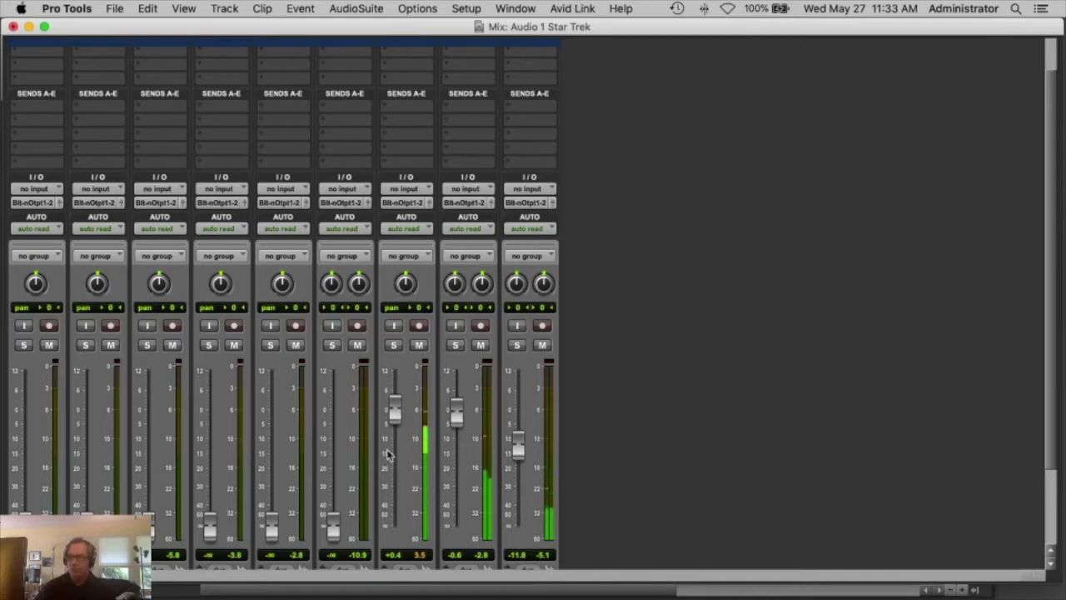
Try panning the Piano's two channels hard left and right, reversed and then narrower, and reset both pans to centre
{"action": "scroll", "coordinate": [388, 454], "scroll_direction": "up", "scroll_amount": 1}
{"action": "scroll", "coordinate": [93, 504], "scroll_direction": "down", "scroll_amount": 3}
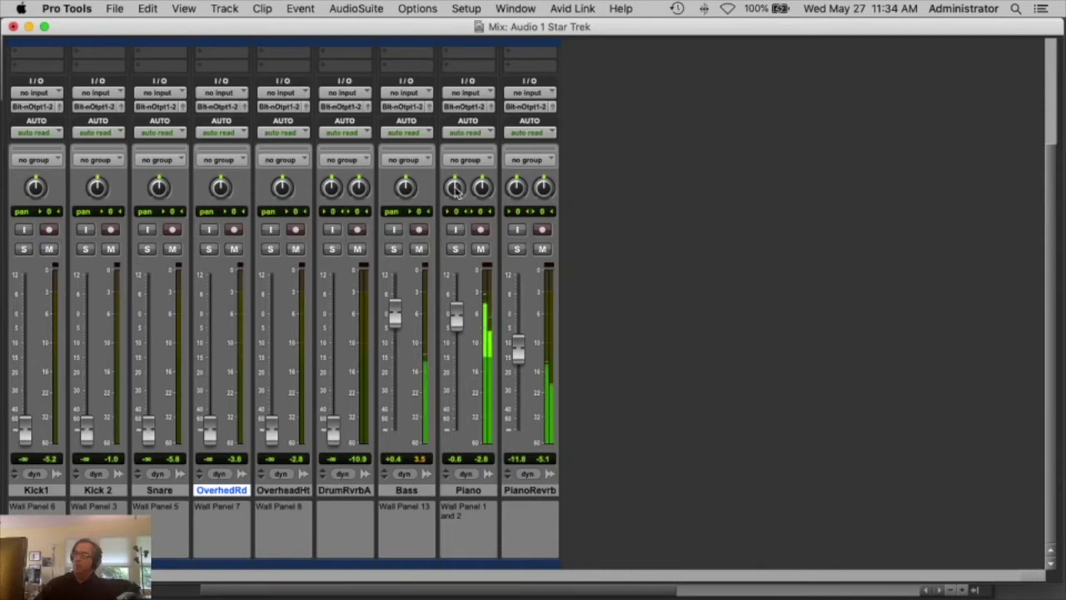
{"action": "left_click_drag", "start_coordinate": [458, 190], "coordinate": [447, 225]}
{"action": "left_click_drag", "start_coordinate": [482, 188], "coordinate": [486, 105]}
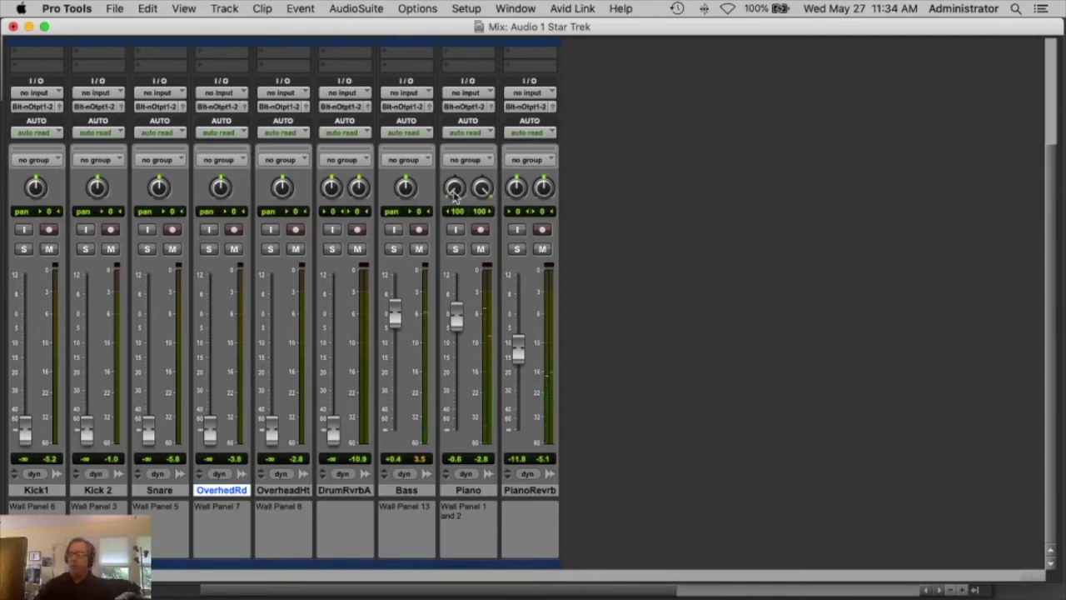
{"action": "left_click_drag", "start_coordinate": [454, 194], "coordinate": [452, 156]}
{"action": "left_click_drag", "start_coordinate": [487, 192], "coordinate": [474, 227]}
{"action": "left_click_drag", "start_coordinate": [450, 187], "coordinate": [482, 182]}
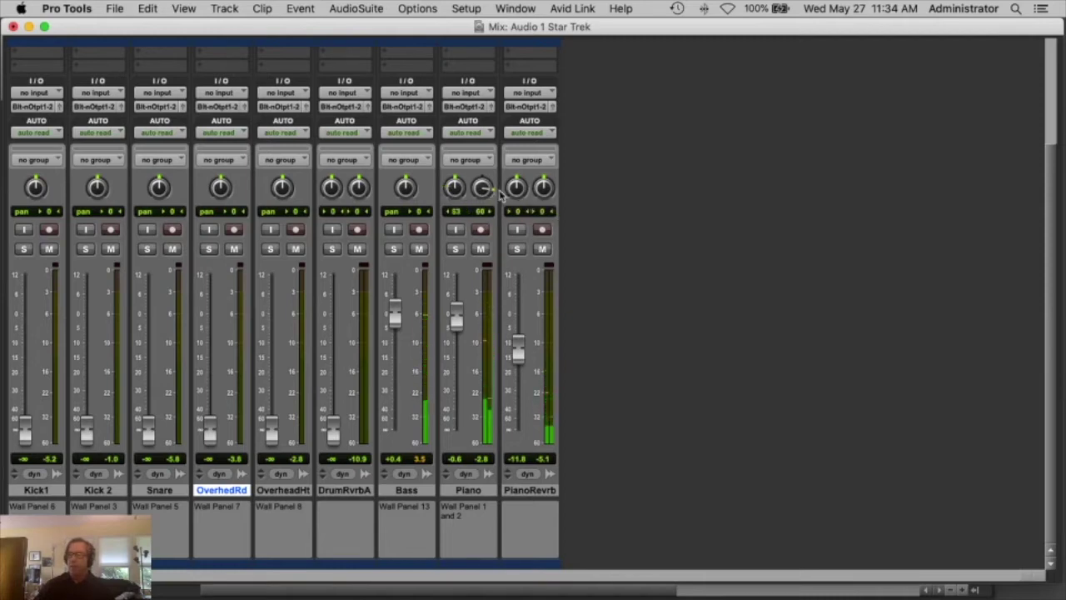
{"action": "left_click", "coordinate": [483, 190], "text": "alt"}
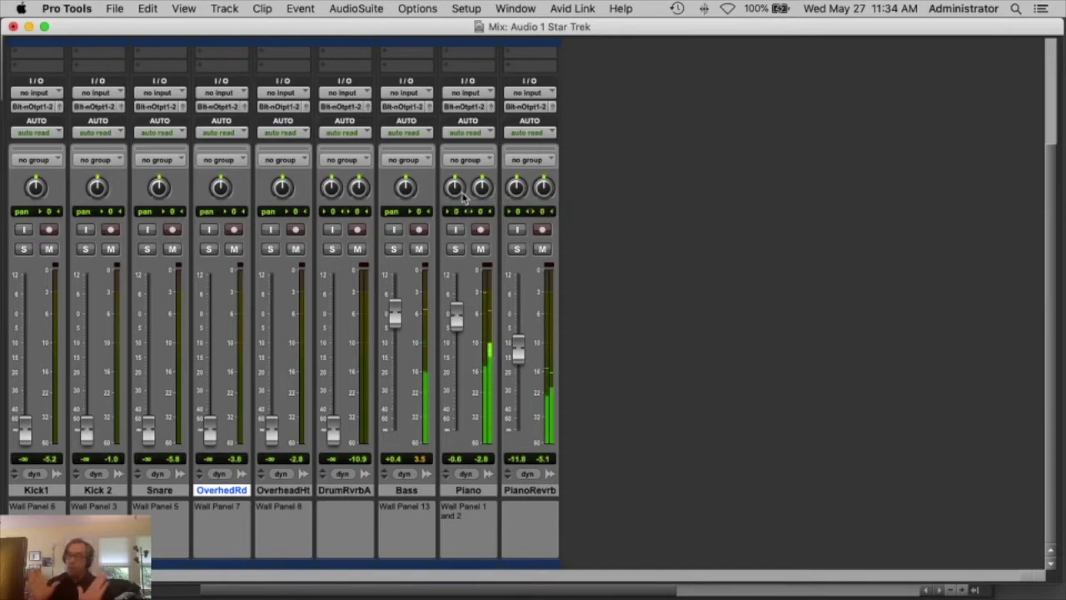
Spread the Piano's stereo pans symmetrically, trying 69 on each side and settling at 48 left and 47 right
{"action": "mouse_move", "coordinate": [454, 192]}
{"action": "left_mouse_down"}
{"action": "mouse_move", "coordinate": [453, 232]}
{"action": "mouse_move", "coordinate": [483, 196]}
{"action": "mouse_move", "coordinate": [479, 154]}
{"action": "mouse_move", "coordinate": [454, 208]}
{"action": "mouse_move", "coordinate": [483, 190]}
{"action": "mouse_move", "coordinate": [483, 214]}
{"action": "mouse_move", "coordinate": [451, 190]}
{"action": "left_mouse_up"}
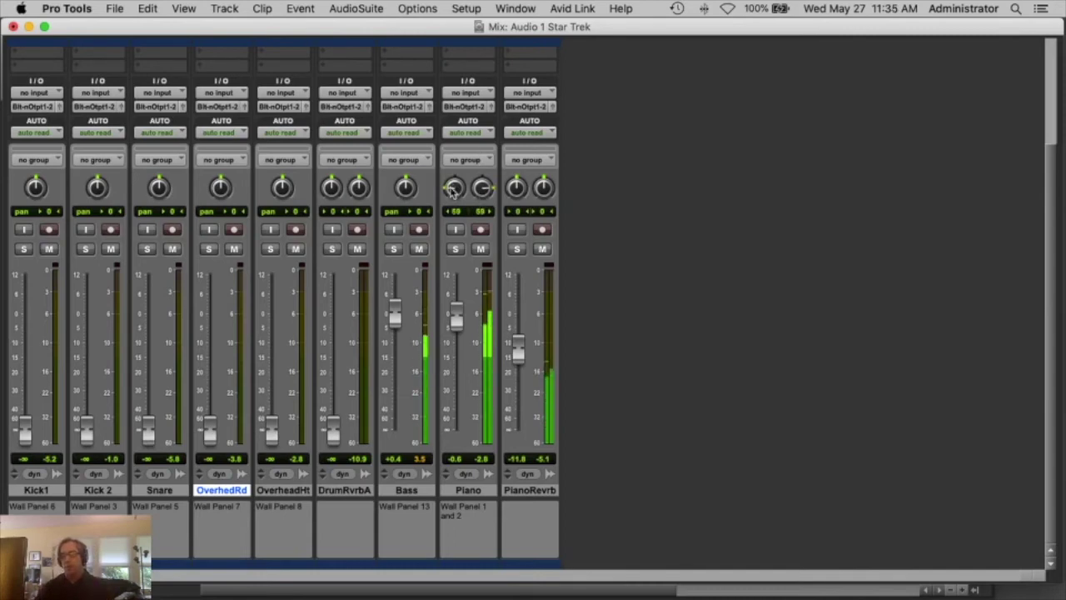
{"action": "left_click_drag", "start_coordinate": [452, 190], "coordinate": [452, 189]}
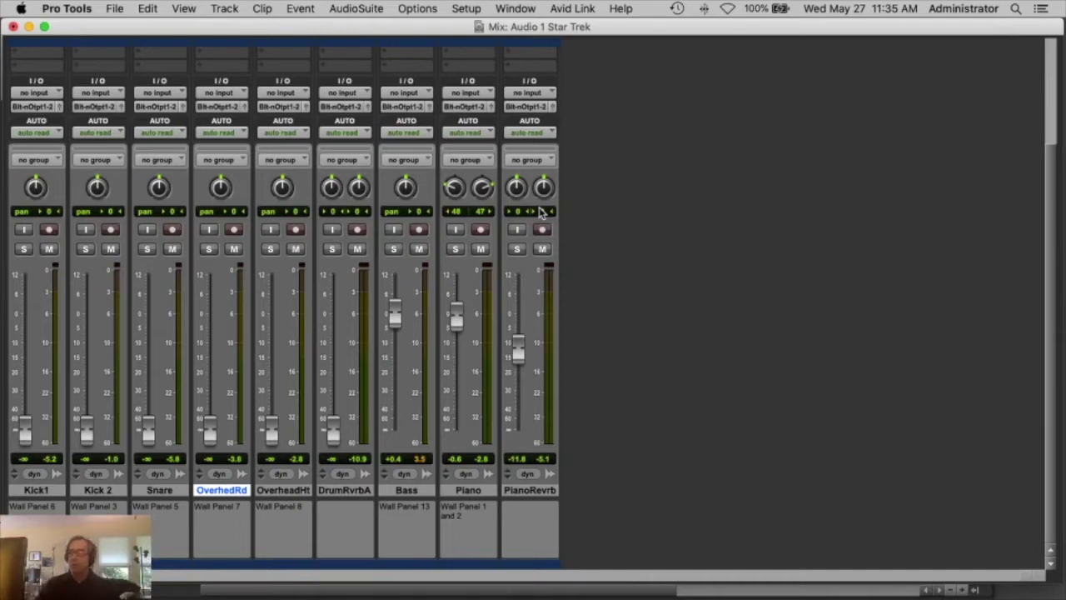
Pan the piano reverb 100 left and 100 right, and raise its fader to -5.4 dB during playback
{"action": "key", "text": "space"}
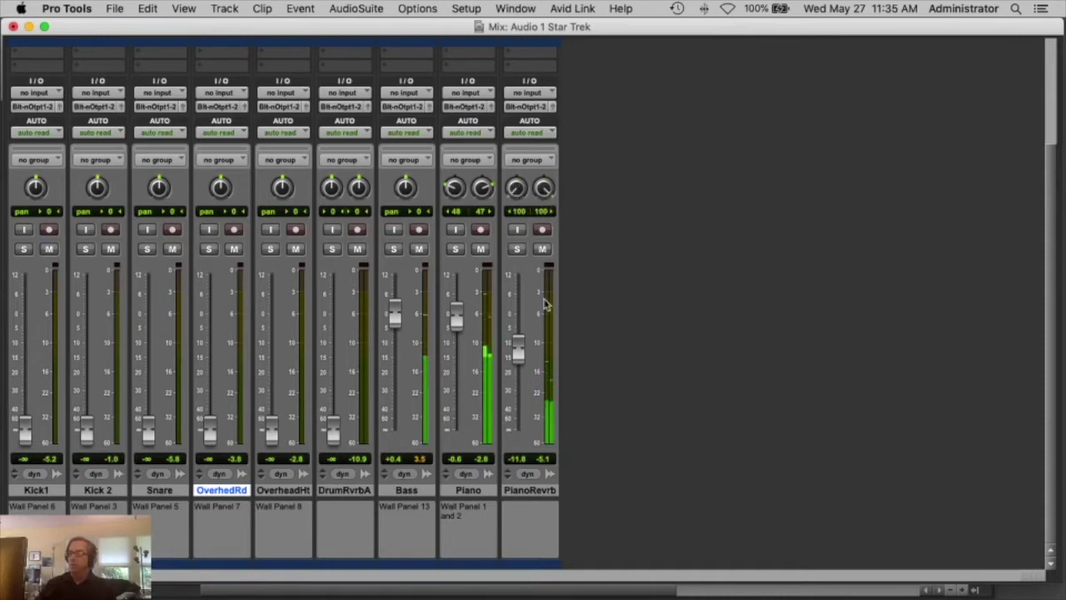
{"action": "left_click_drag", "start_coordinate": [525, 344], "coordinate": [523, 330]}
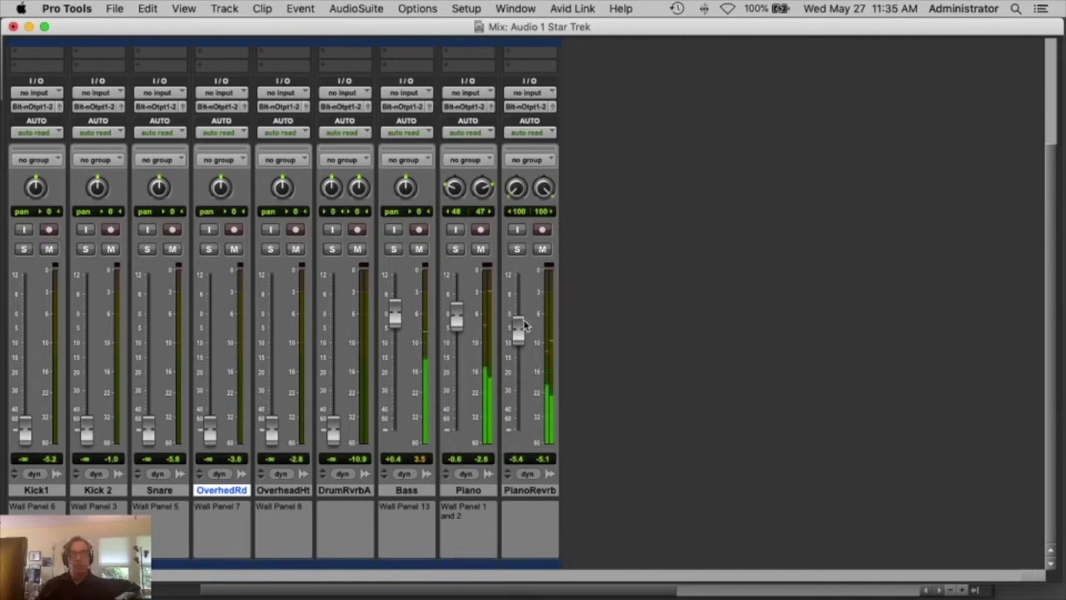
Lower the piano reverb fader in stages to -8.6 dB during playback
{"action": "left_click_drag", "start_coordinate": [522, 329], "coordinate": [522, 331]}
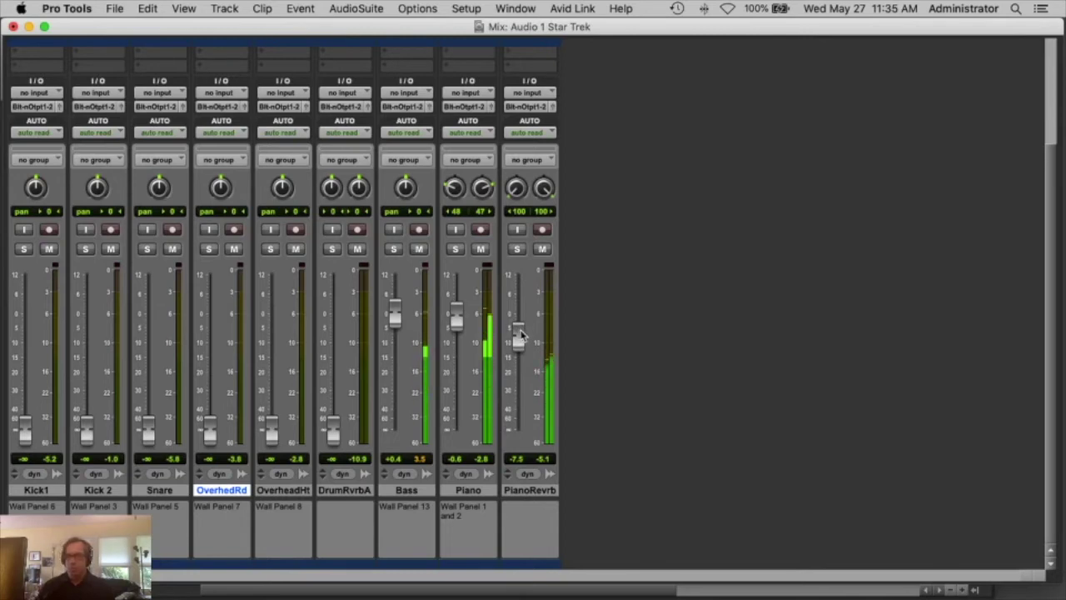
{"action": "left_click", "coordinate": [482, 250]}
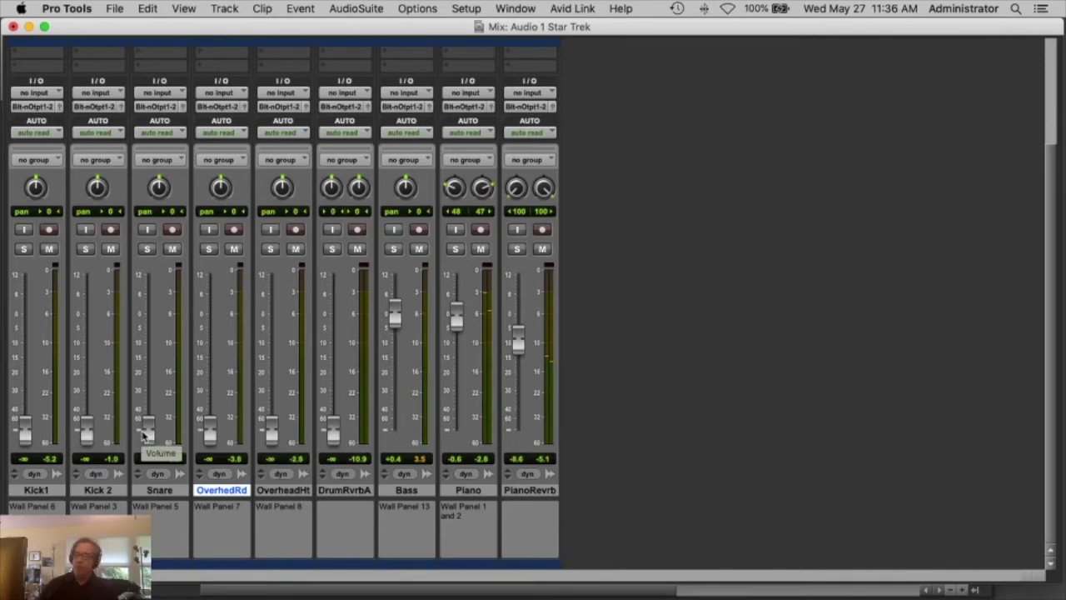
Bring the ride and hat overhead tracks into the mix, raising both faders to +0.2 dB during playback
{"action": "scroll", "coordinate": [150, 441], "scroll_direction": "up", "scroll_amount": 1}
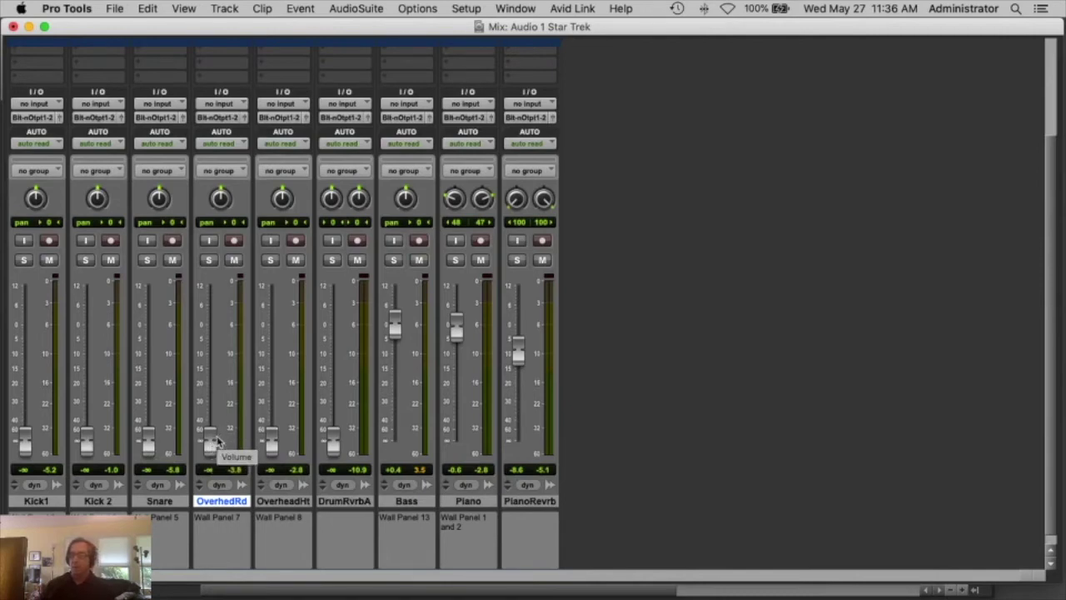
{"action": "left_click_drag", "start_coordinate": [214, 448], "coordinate": [221, 348]}
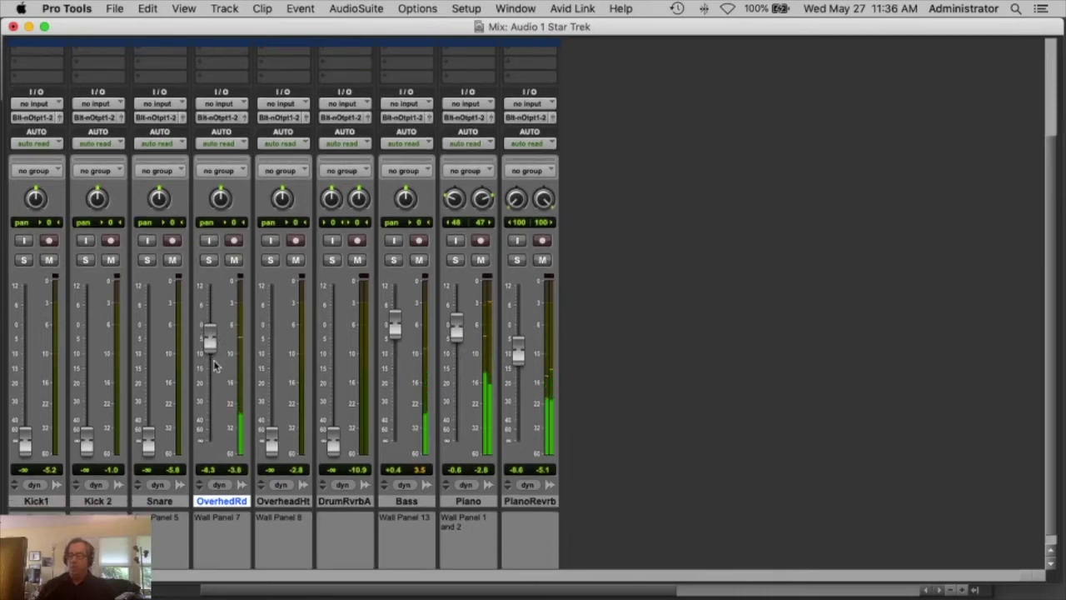
{"action": "left_click_drag", "start_coordinate": [208, 342], "coordinate": [210, 332]}
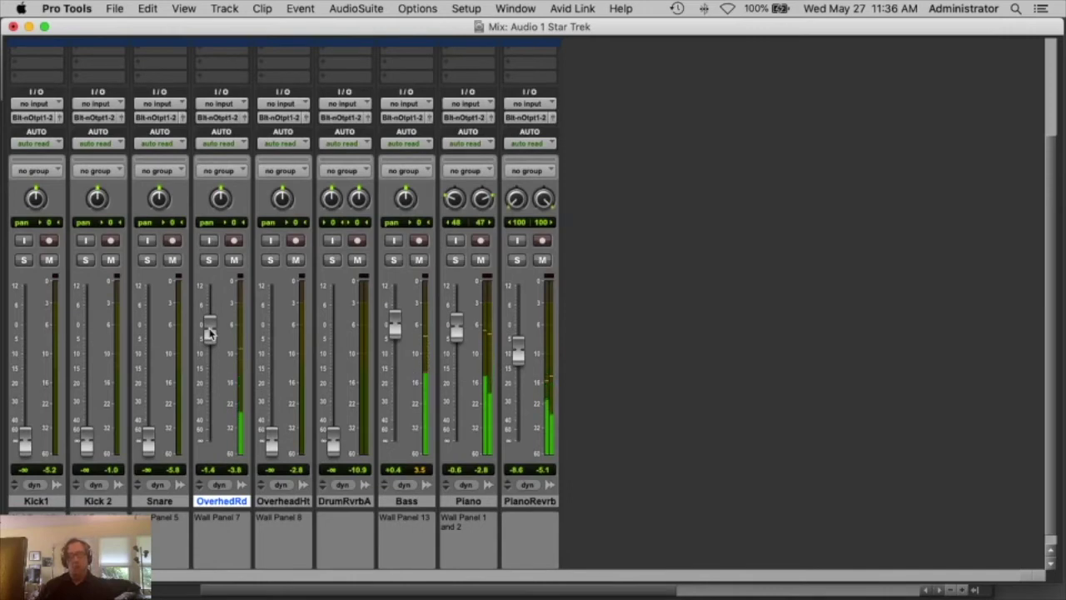
{"action": "left_click_drag", "start_coordinate": [209, 333], "coordinate": [210, 330]}
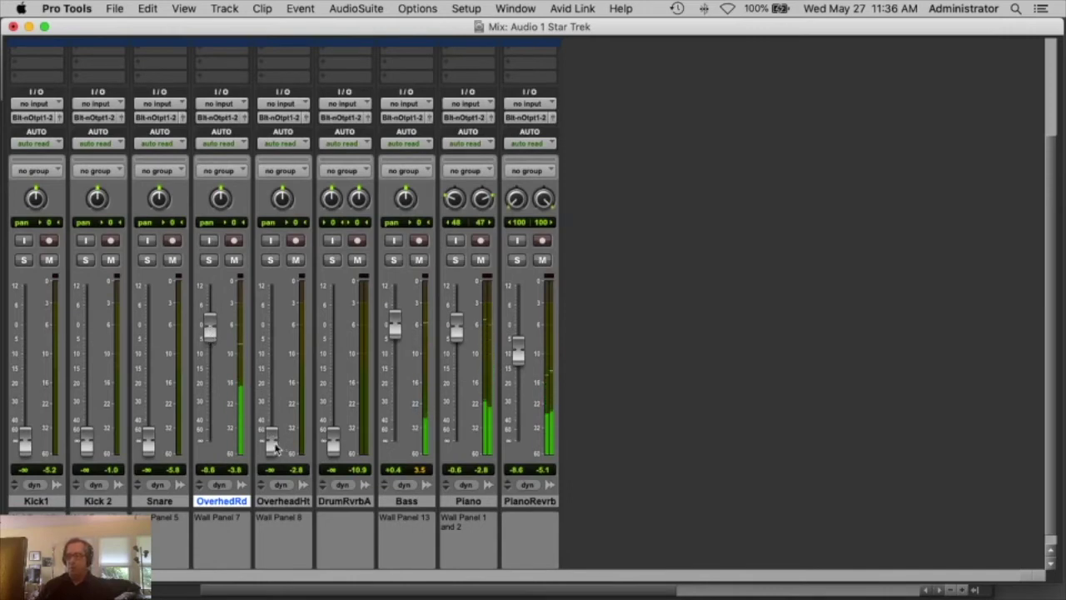
{"action": "left_click_drag", "start_coordinate": [271, 447], "coordinate": [279, 331]}
{"action": "left_click_drag", "start_coordinate": [209, 336], "coordinate": [208, 332]}
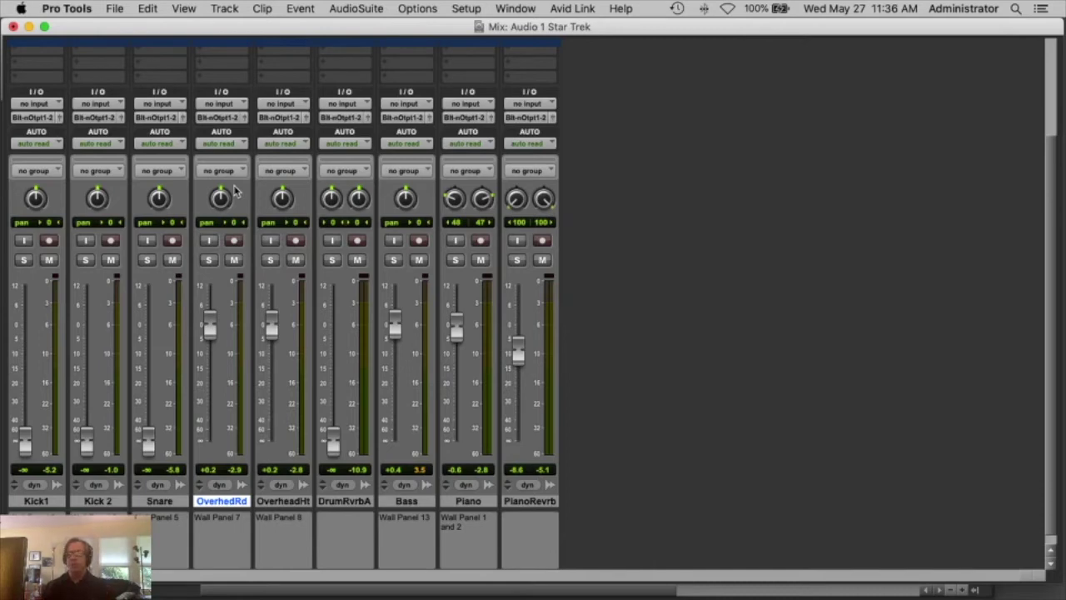
Pan the ride overhead 55 left and the hat overhead 55 right
{"action": "scroll", "coordinate": [235, 191], "scroll_direction": "up", "scroll_amount": 1}
{"action": "left_click_drag", "start_coordinate": [222, 200], "coordinate": [280, 179]}
{"action": "left_click_drag", "start_coordinate": [222, 205], "coordinate": [275, 200]}
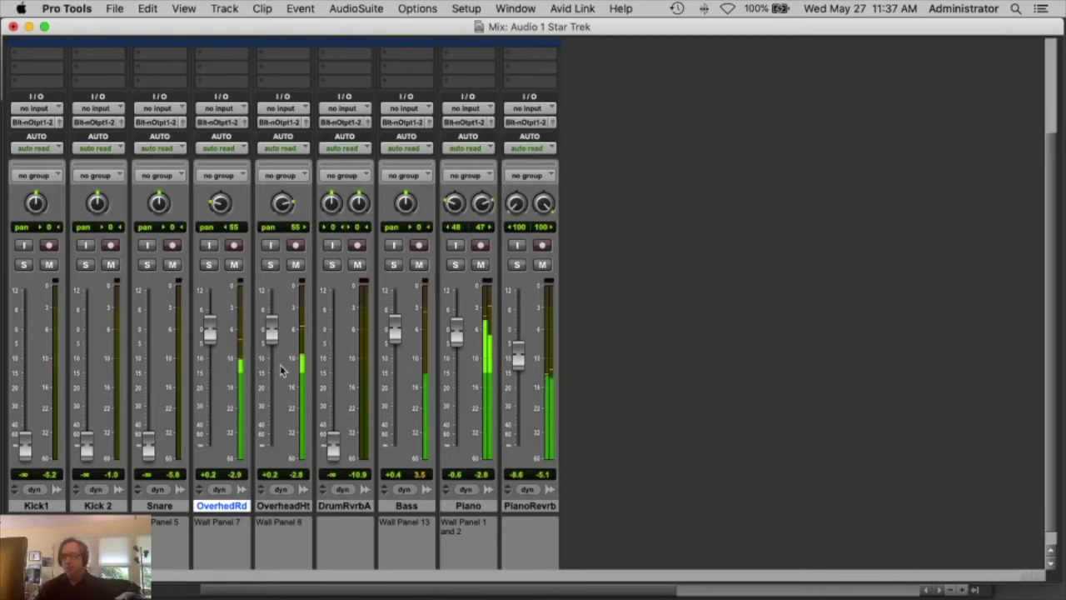
Raise the Snare fader to -2.2 dB and bring in Kick 2, trying levels between -3.6 and +0.7 dB and settling at -1.1 dB
{"action": "left_click_drag", "start_coordinate": [145, 449], "coordinate": [156, 348]}
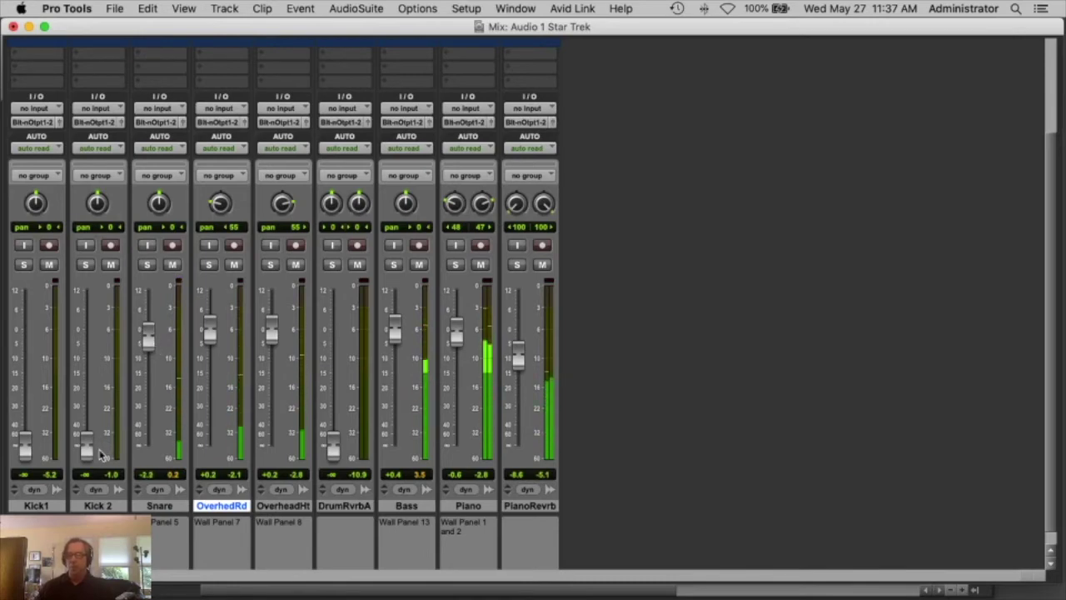
{"action": "left_click_drag", "start_coordinate": [92, 448], "coordinate": [94, 337]}
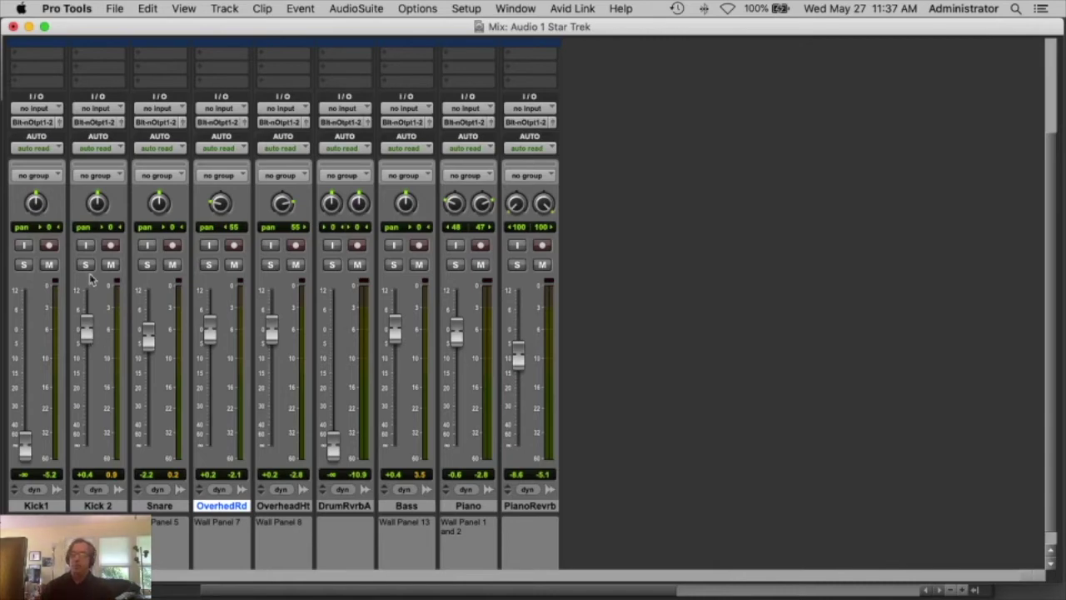
{"action": "left_click_drag", "start_coordinate": [93, 334], "coordinate": [94, 346]}
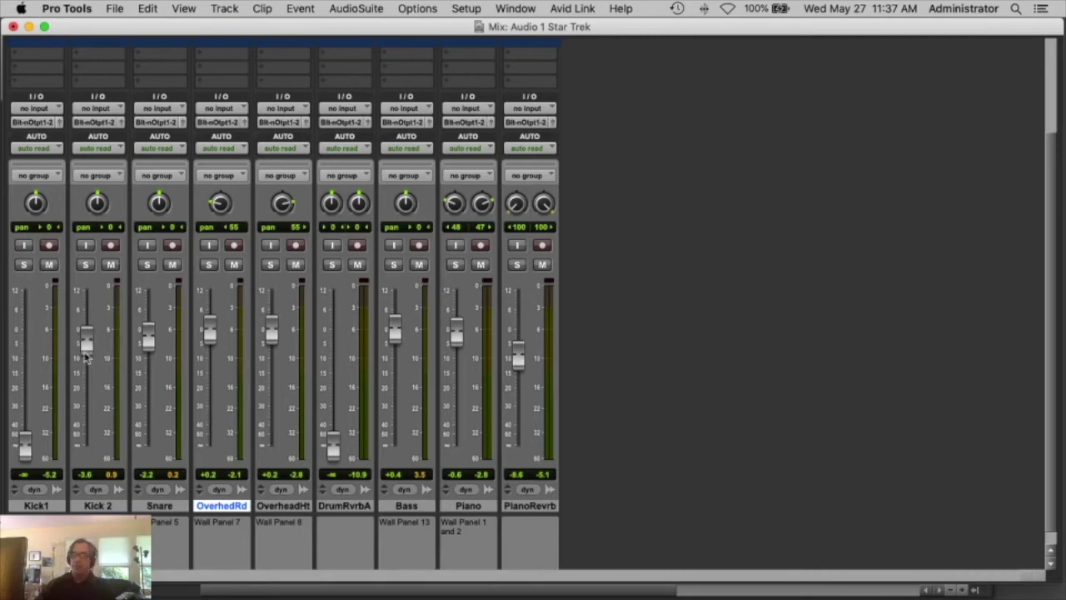
{"action": "key", "text": "space"}
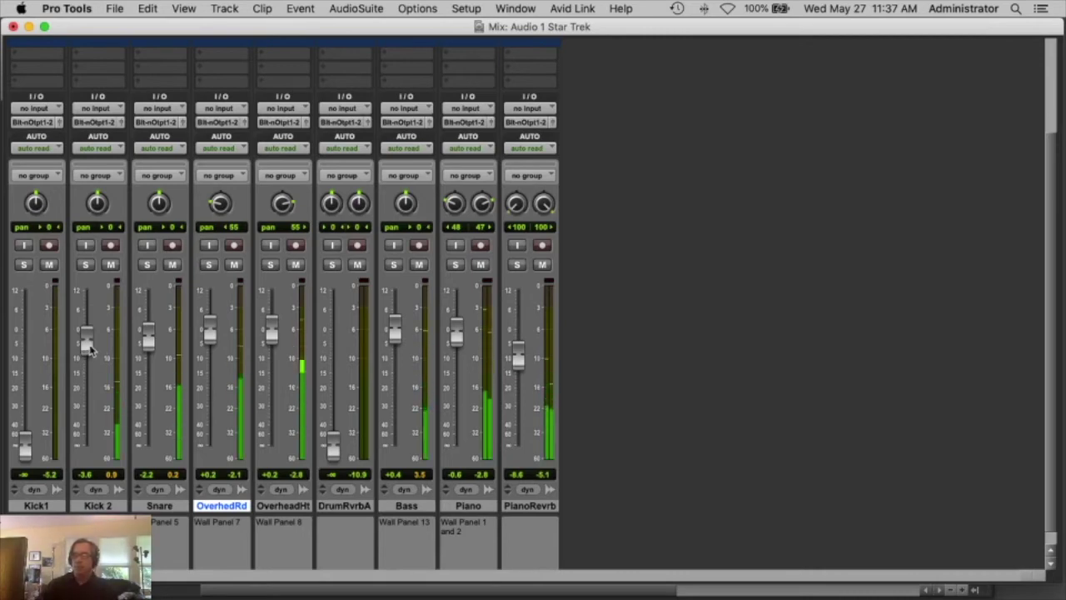
{"action": "left_click_drag", "start_coordinate": [91, 349], "coordinate": [92, 333]}
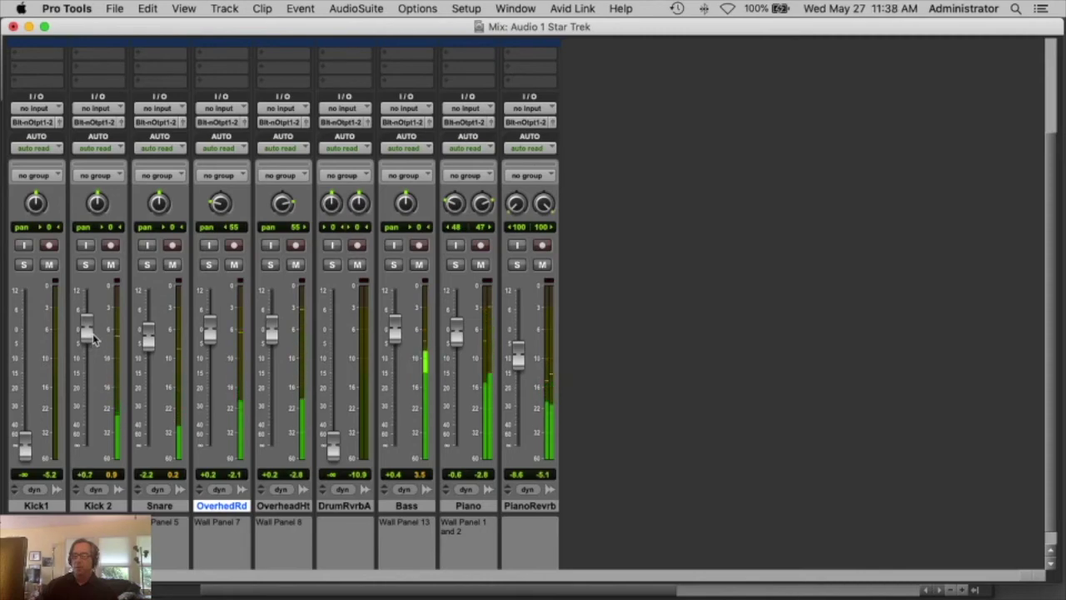
{"action": "left_click_drag", "start_coordinate": [92, 333], "coordinate": [93, 346]}
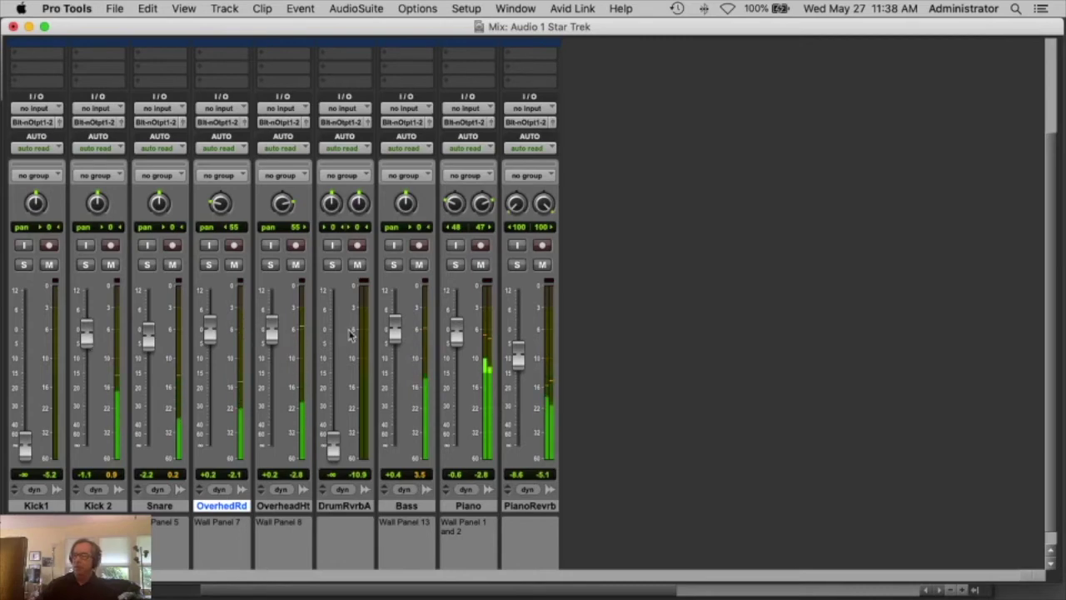
Set the faders to +2.1 dB for the Bass, -0.6 dB for Kick 2 and -5.4 dB for Kick1
{"action": "left_click_drag", "start_coordinate": [395, 344], "coordinate": [397, 335]}
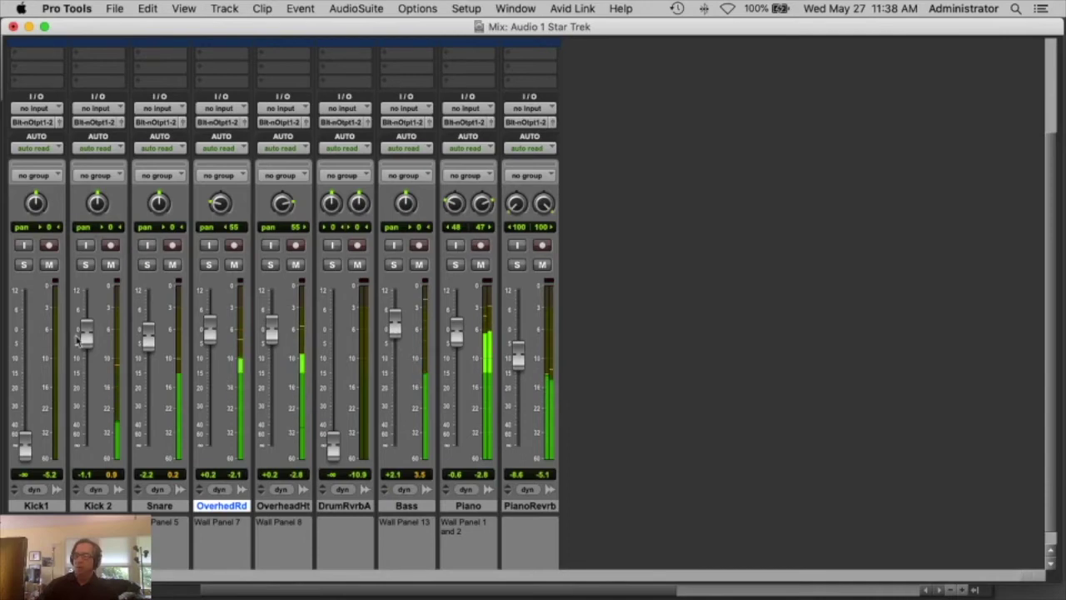
{"action": "left_click_drag", "start_coordinate": [86, 336], "coordinate": [87, 335]}
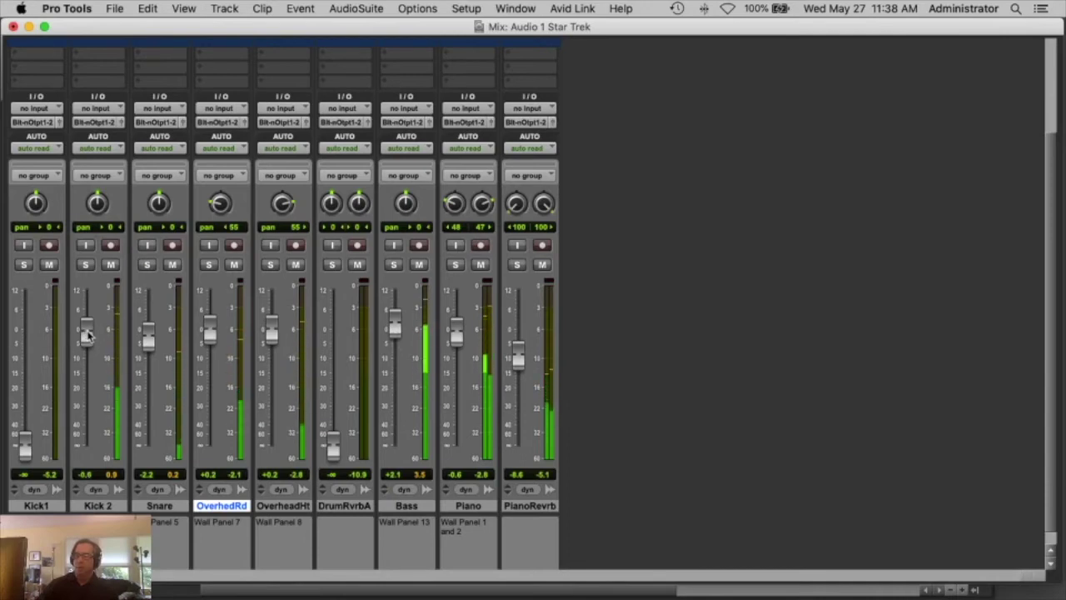
{"action": "left_click_drag", "start_coordinate": [25, 446], "coordinate": [46, 350]}
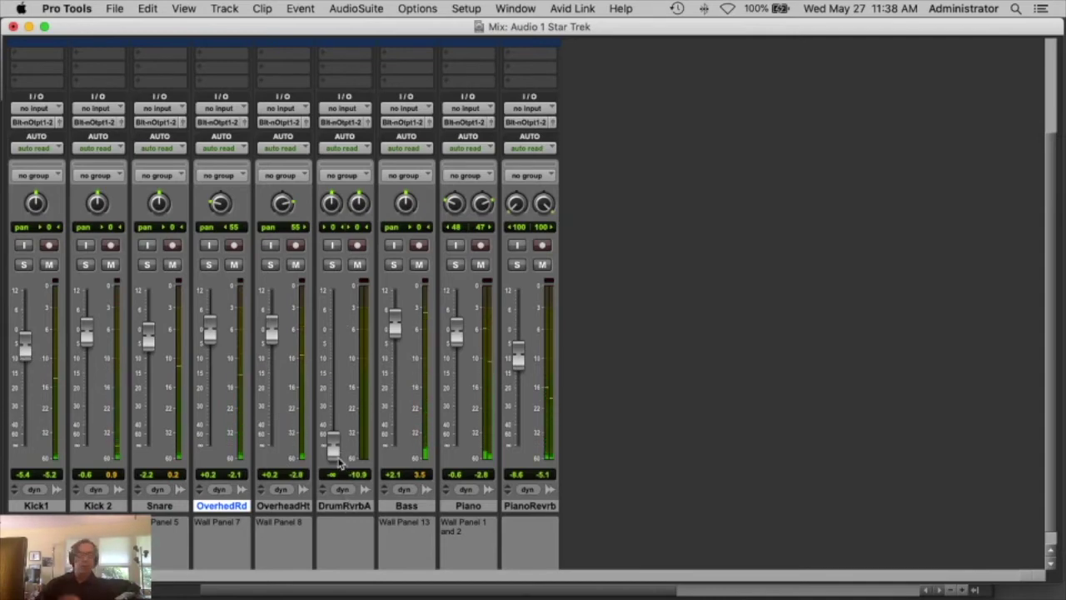
Bring in the drum reverb, pan its channels 100 left and 99 right, and set its fader to -4.1 dB
{"action": "left_click_drag", "start_coordinate": [333, 445], "coordinate": [345, 353]}
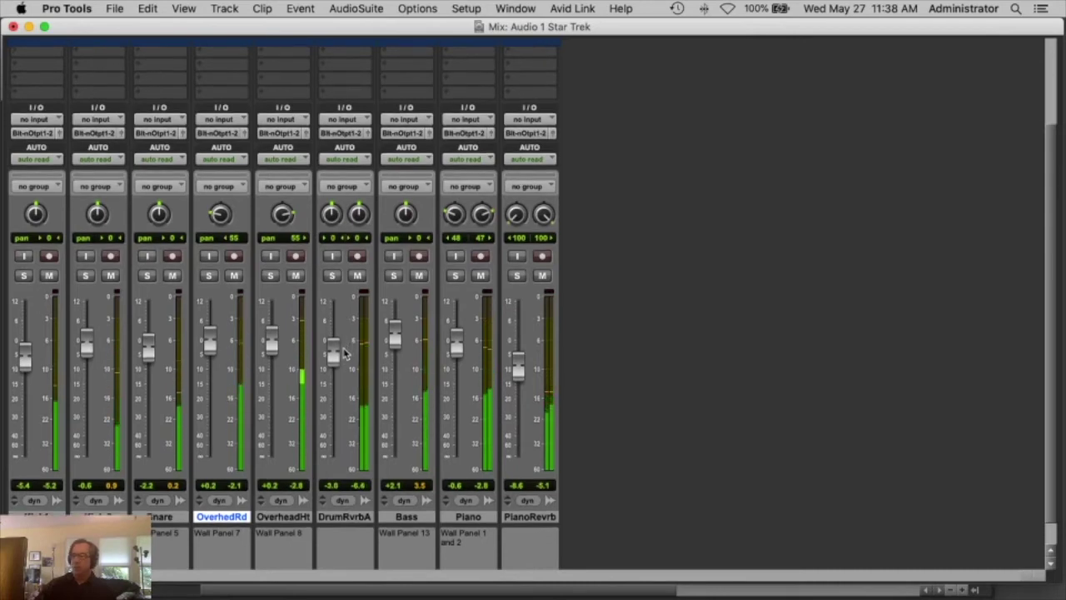
{"action": "left_click_drag", "start_coordinate": [346, 354], "coordinate": [346, 357]}
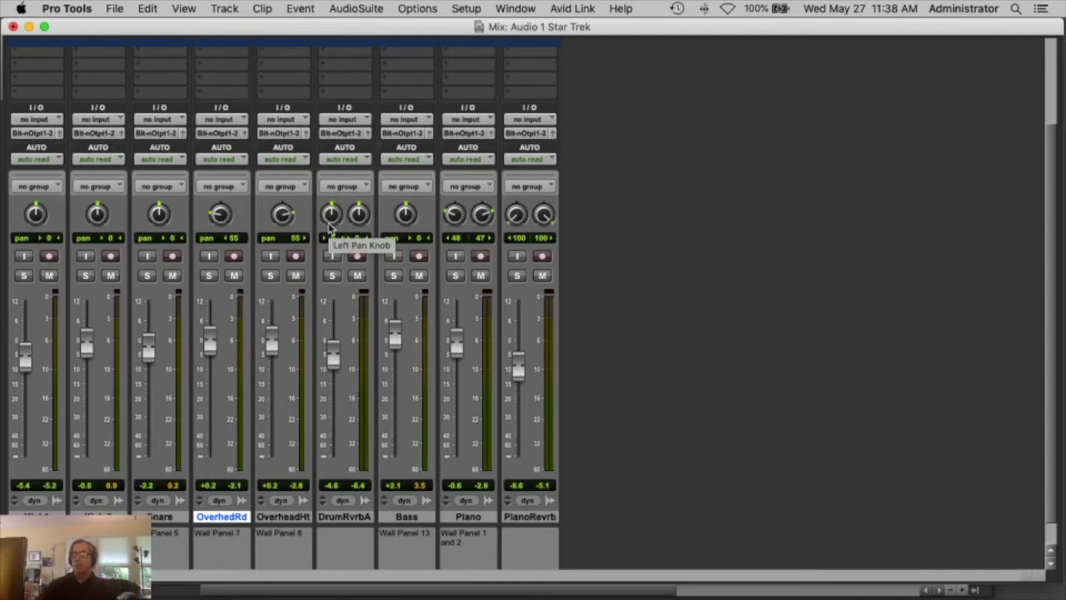
{"action": "left_click_drag", "start_coordinate": [330, 226], "coordinate": [342, 401]}
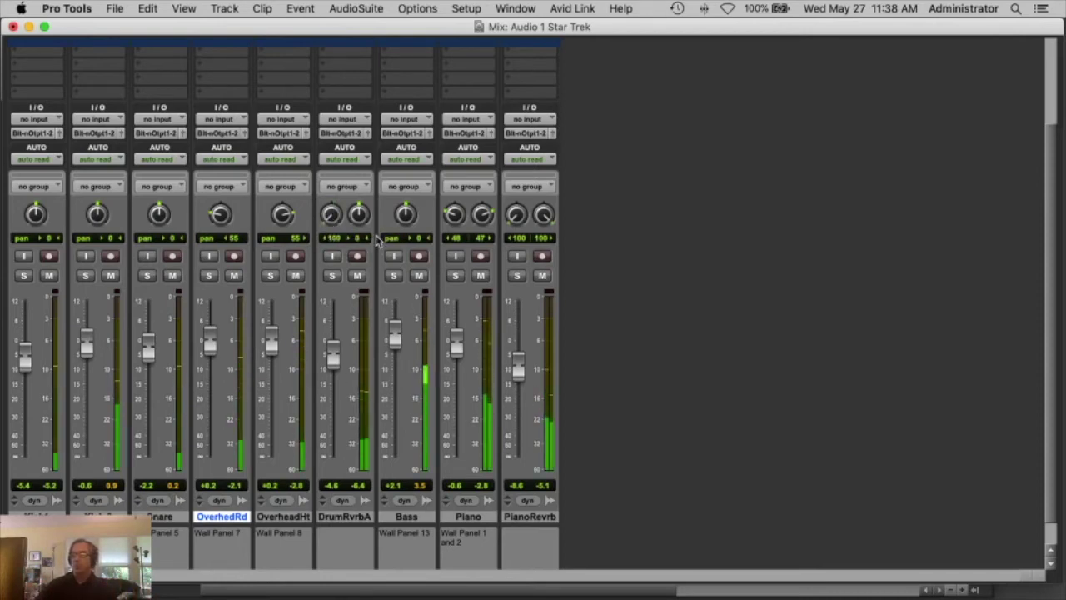
{"action": "left_click_drag", "start_coordinate": [358, 214], "coordinate": [345, 72]}
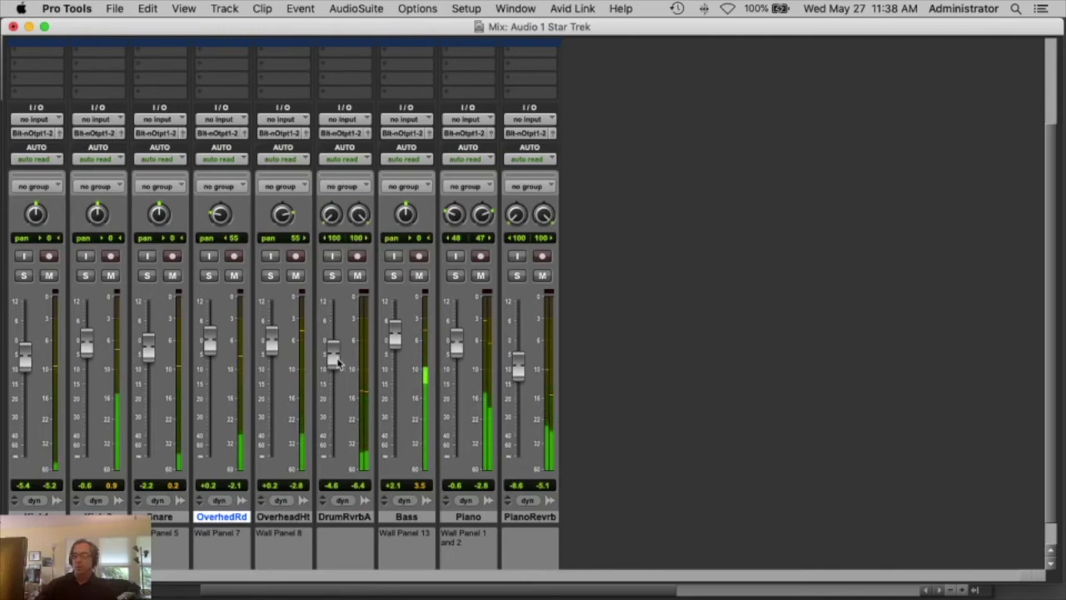
{"action": "left_click_drag", "start_coordinate": [333, 370], "coordinate": [332, 366]}
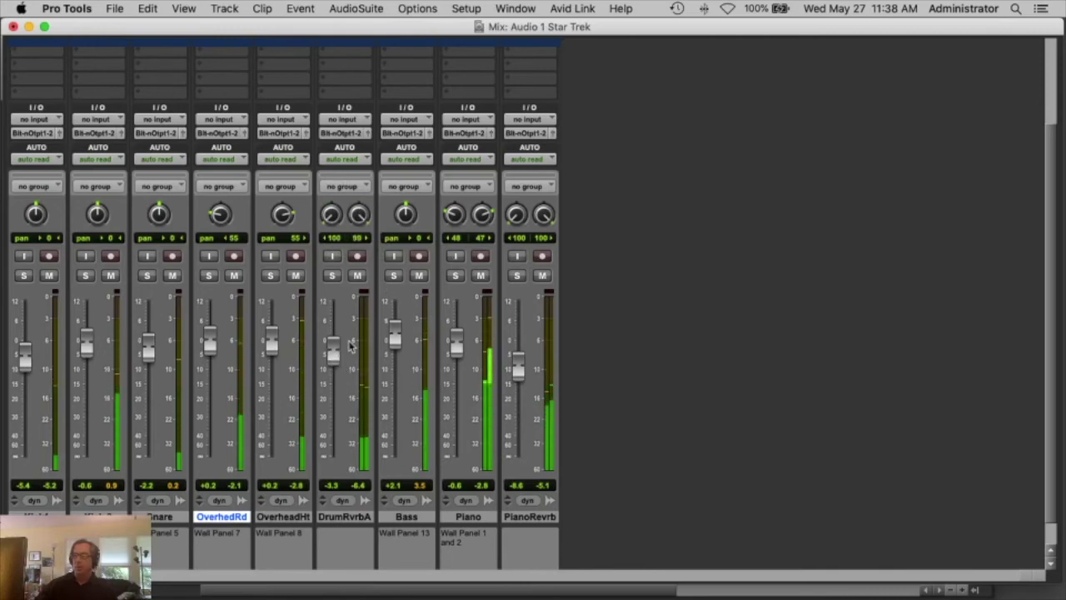
Mute the Bass, Piano and piano reverb to compare the drums with and without reverb, lower the drum reverb to -5.7 dB, and unmute all
{"action": "left_click", "coordinate": [418, 276]}
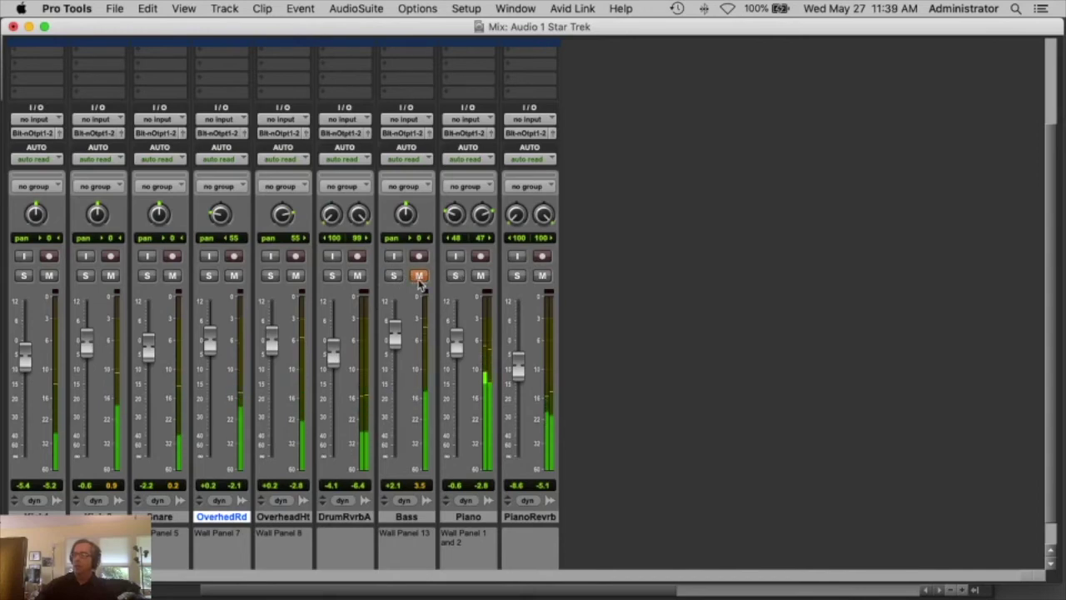
{"action": "left_click", "coordinate": [480, 275]}
{"action": "left_click", "coordinate": [541, 276]}
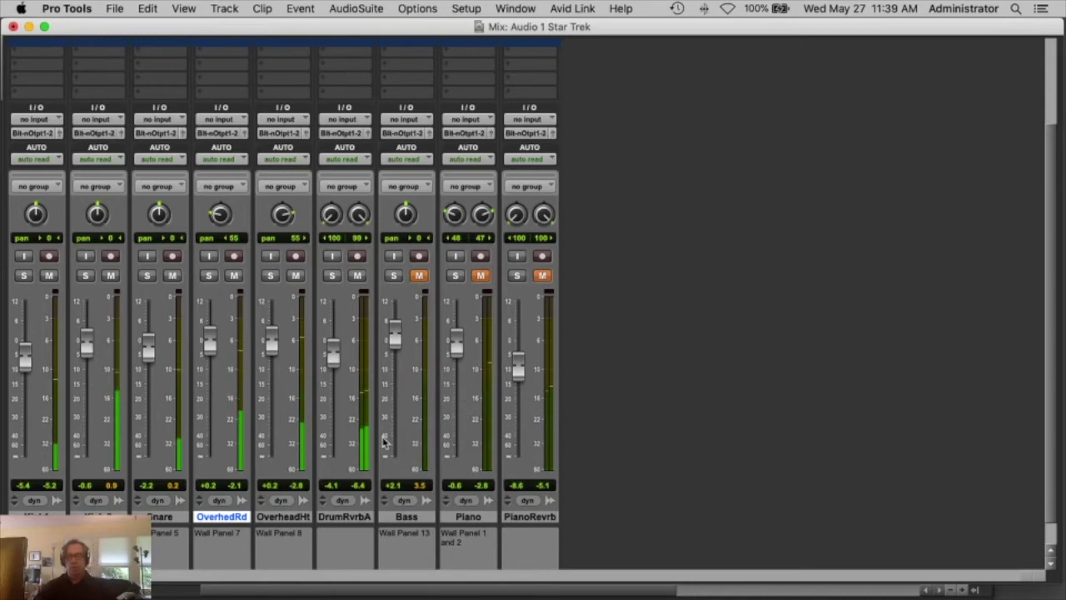
{"action": "left_click", "coordinate": [357, 276]}
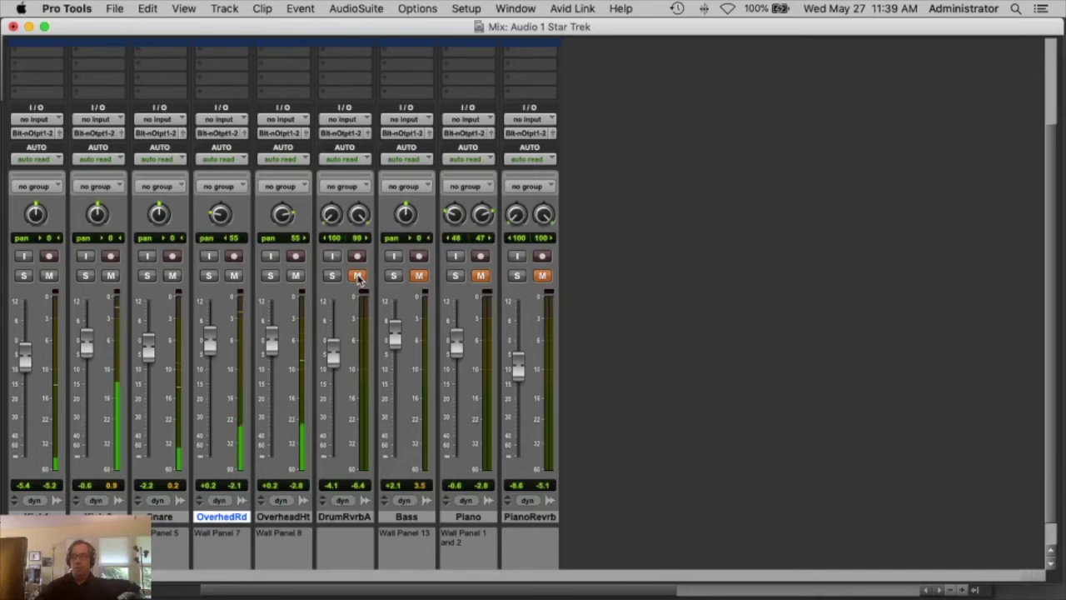
{"action": "left_click", "coordinate": [359, 277]}
{"action": "left_click_drag", "start_coordinate": [331, 356], "coordinate": [332, 365]}
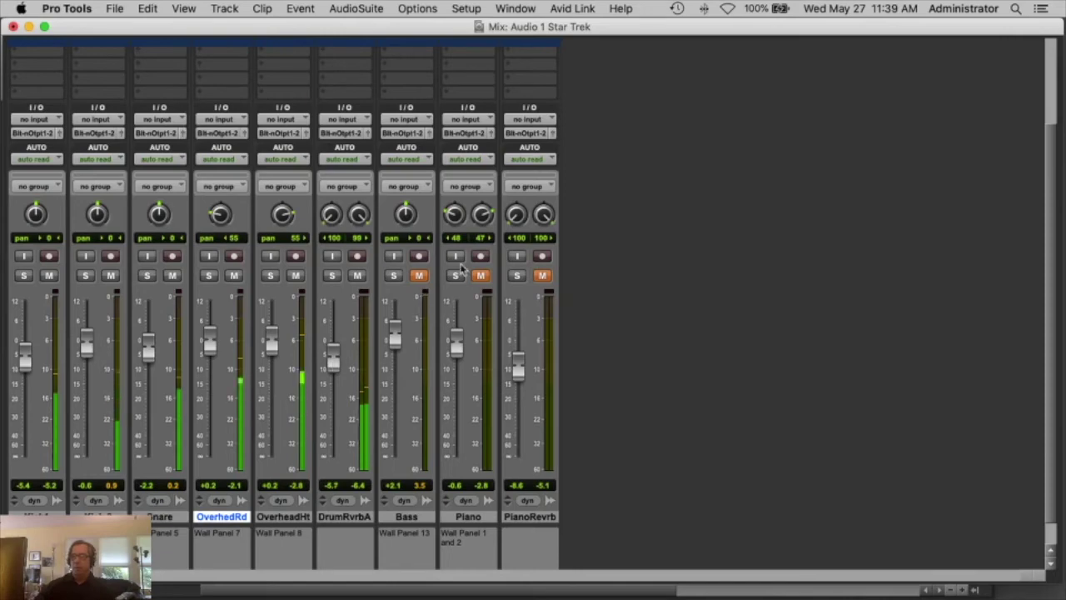
{"action": "left_click", "coordinate": [419, 276], "text": "alt"}
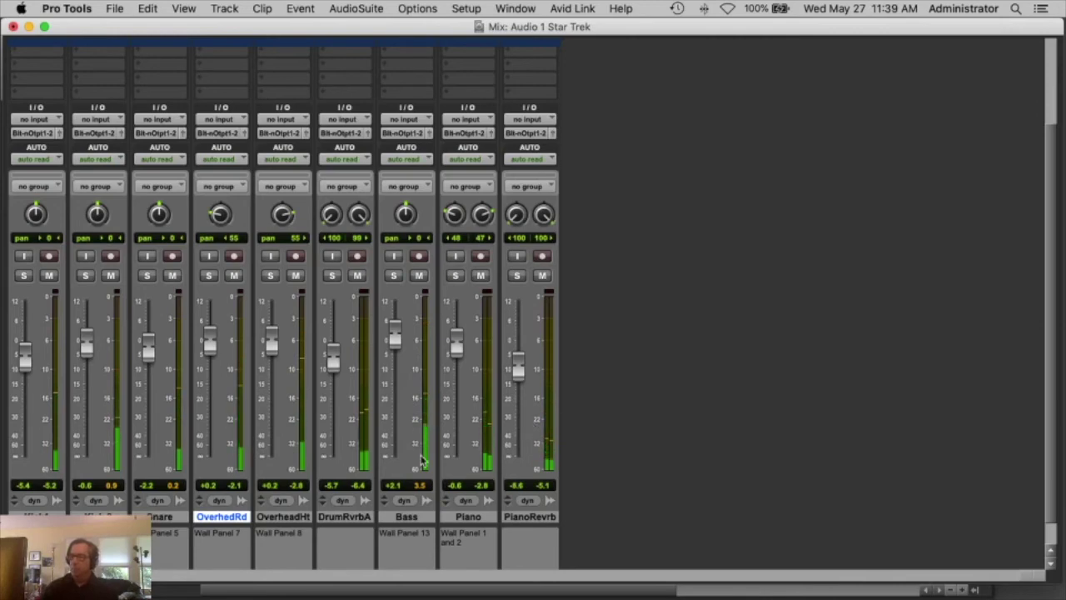
Lower the drum reverb fader to -7.3 dB and raise the Piano fader to +0.9 dB against the full mix
{"action": "left_click_drag", "start_coordinate": [332, 359], "coordinate": [332, 365]}
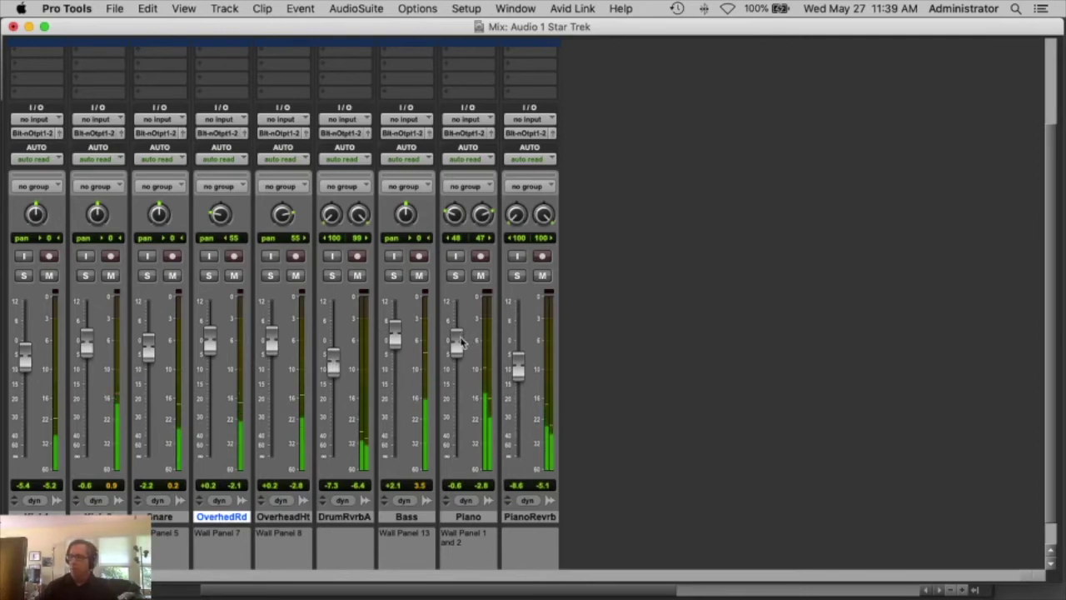
{"action": "left_click_drag", "start_coordinate": [461, 344], "coordinate": [460, 335]}
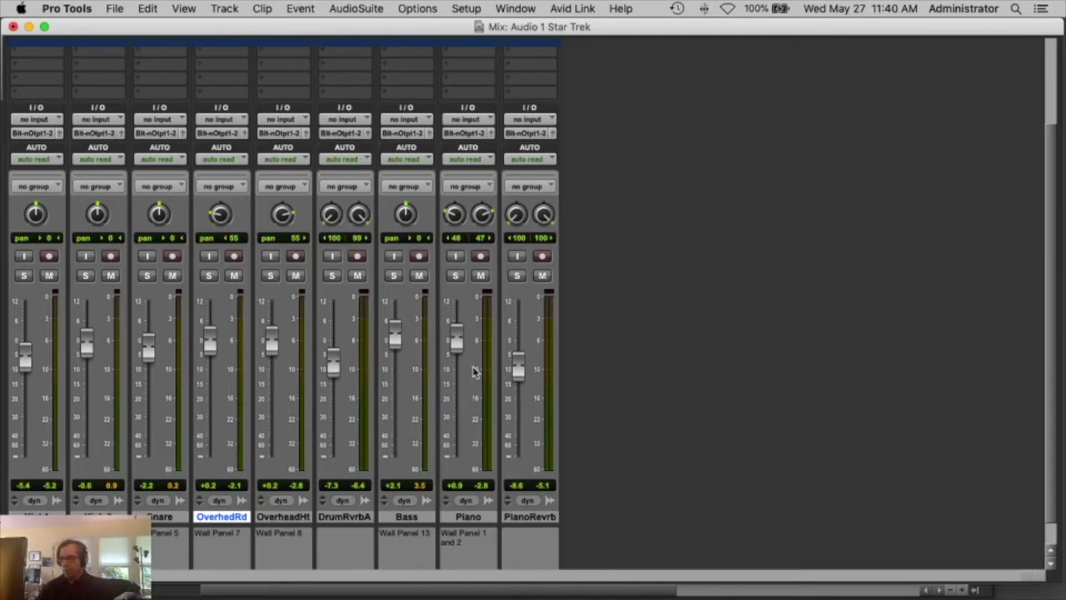
Switch to the Edit window and select the whole song on the timeline, from bar 1 to just past the clips' end at 162|1|003
{"action": "key", "text": "super+equal"}
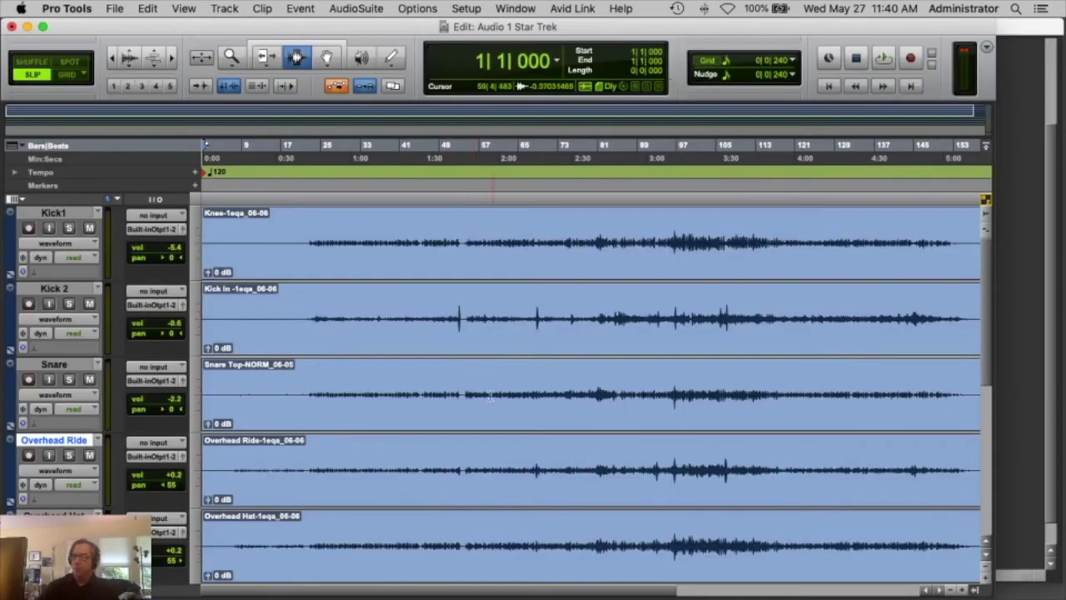
{"action": "scroll", "coordinate": [481, 365], "scroll_direction": "right", "scroll_amount": 5}
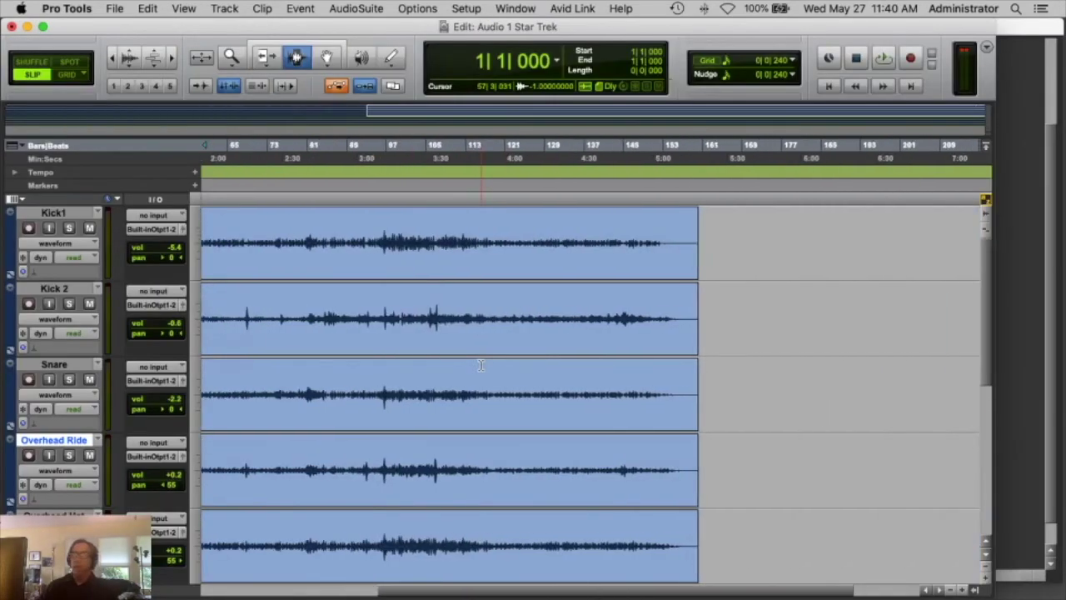
{"action": "scroll", "coordinate": [480, 365], "scroll_direction": "right", "scroll_amount": 3}
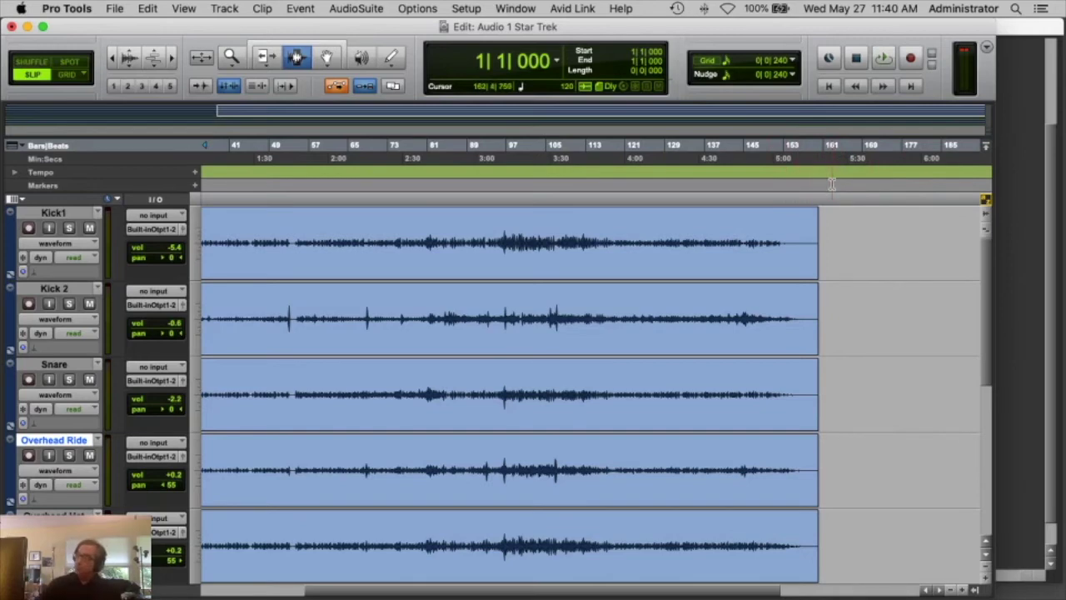
{"action": "left_click_drag", "start_coordinate": [836, 194], "coordinate": [158, 187]}
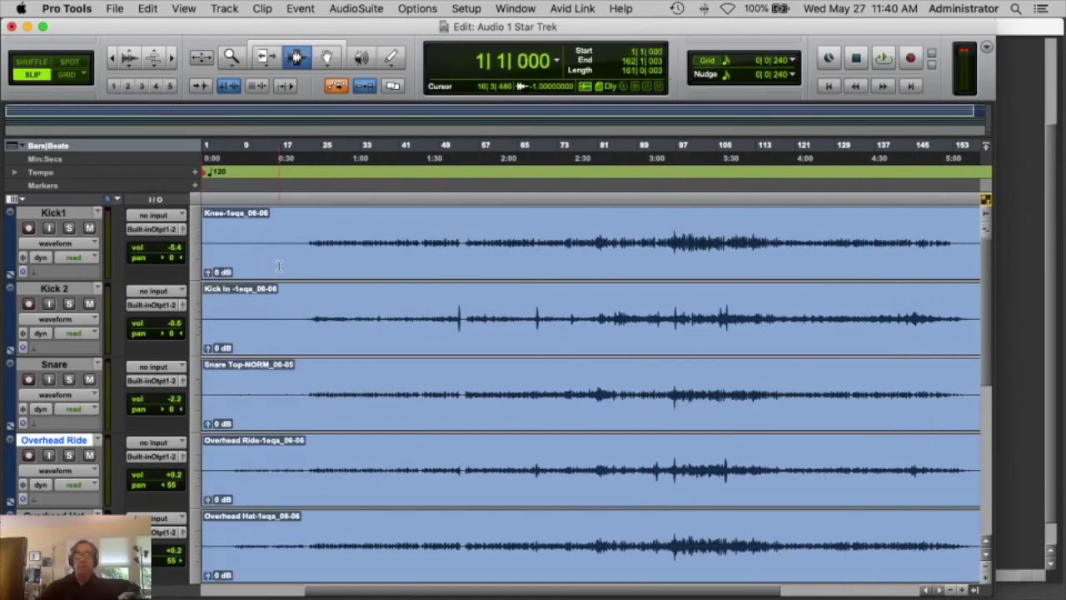
{"action": "scroll", "coordinate": [487, 275], "scroll_direction": "right", "scroll_amount": 10}
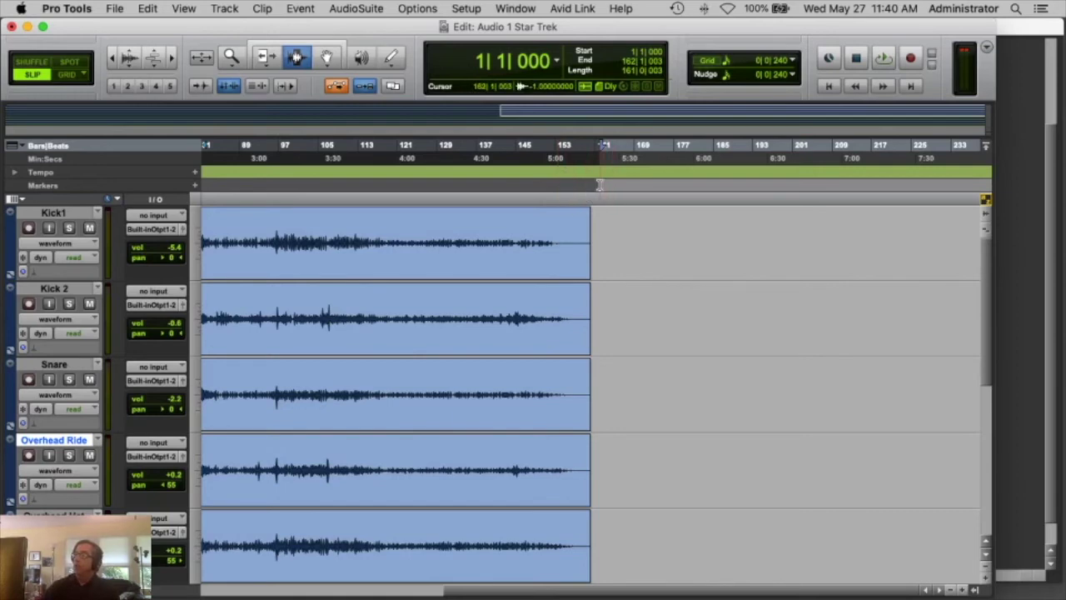
{"action": "key", "text": "Return"}
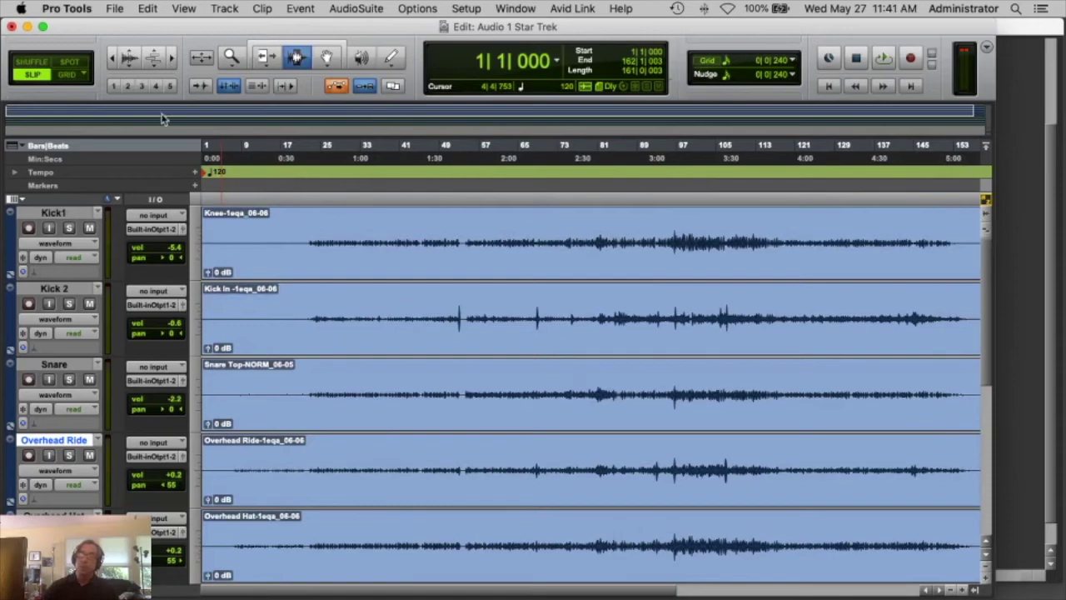
Set up a bounce to disk of the selected song, keeping WAV as the file type and Interleaved as the format
{"action": "left_click", "coordinate": [116, 9]}
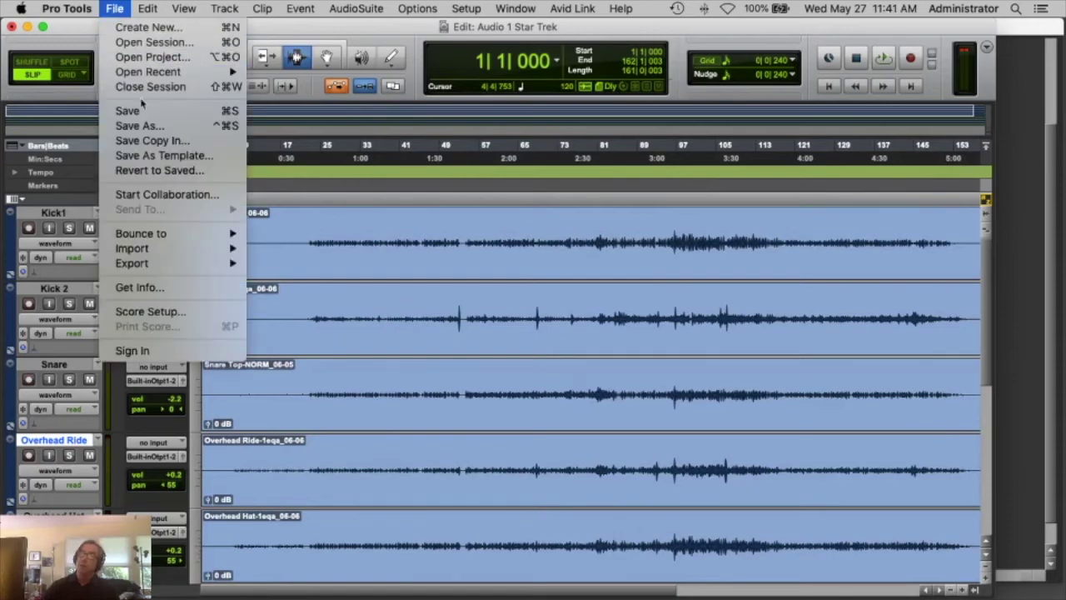
{"action": "mouse_move", "coordinate": [150, 237]}
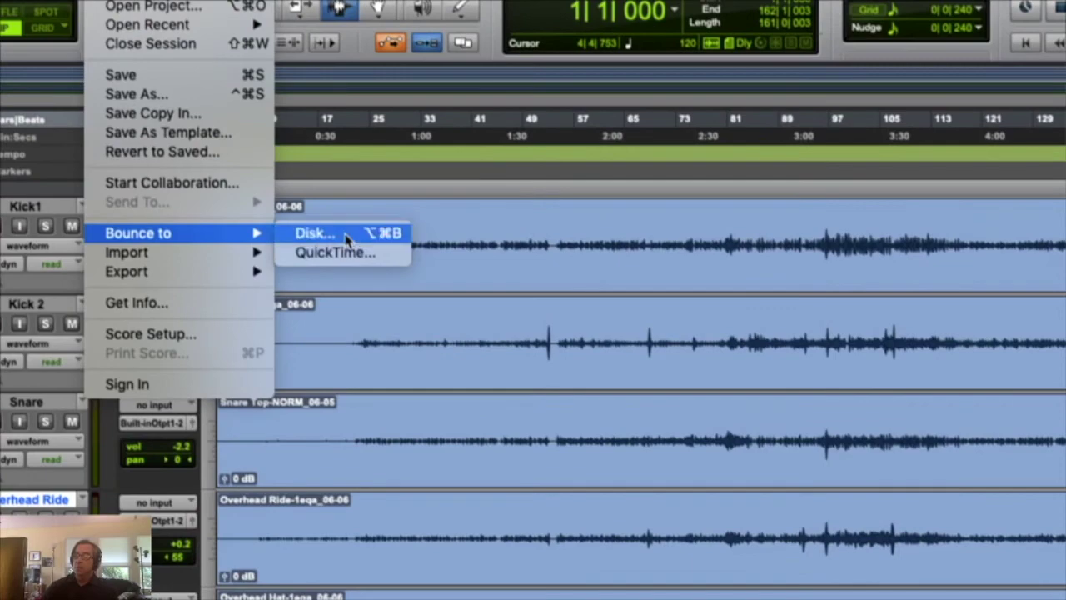
{"action": "left_click", "coordinate": [315, 233]}
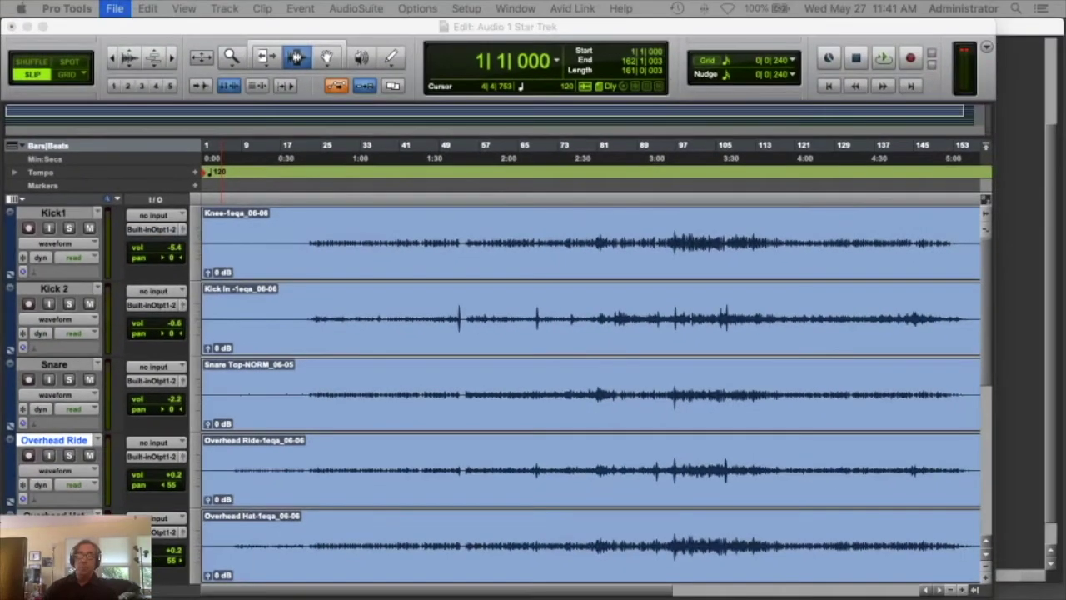
{"action": "left_click_drag", "start_coordinate": [956, 100], "coordinate": [476, 100]}
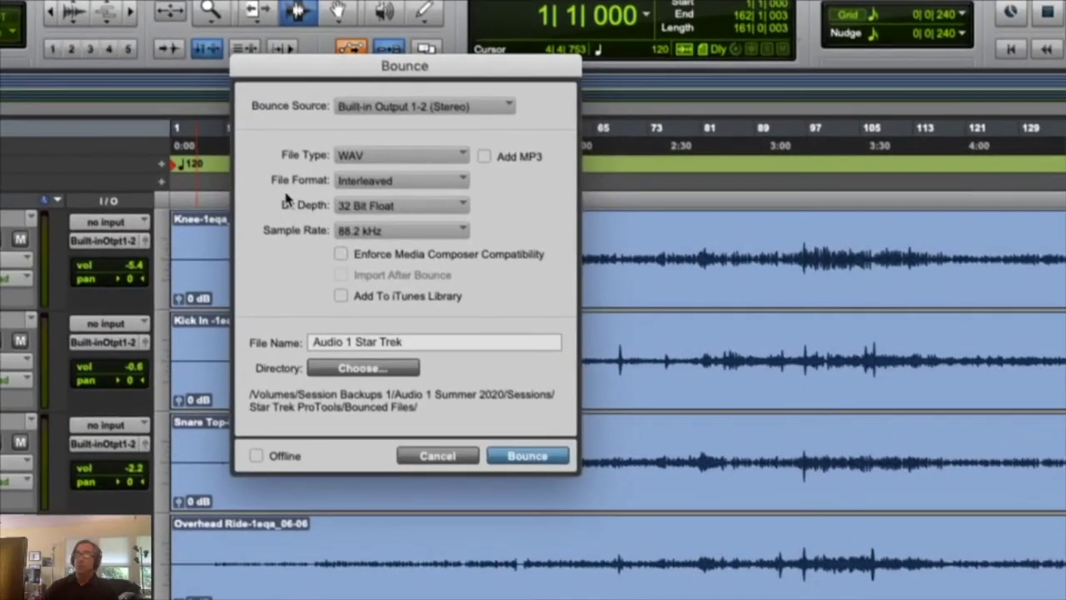
{"action": "left_click", "coordinate": [405, 159]}
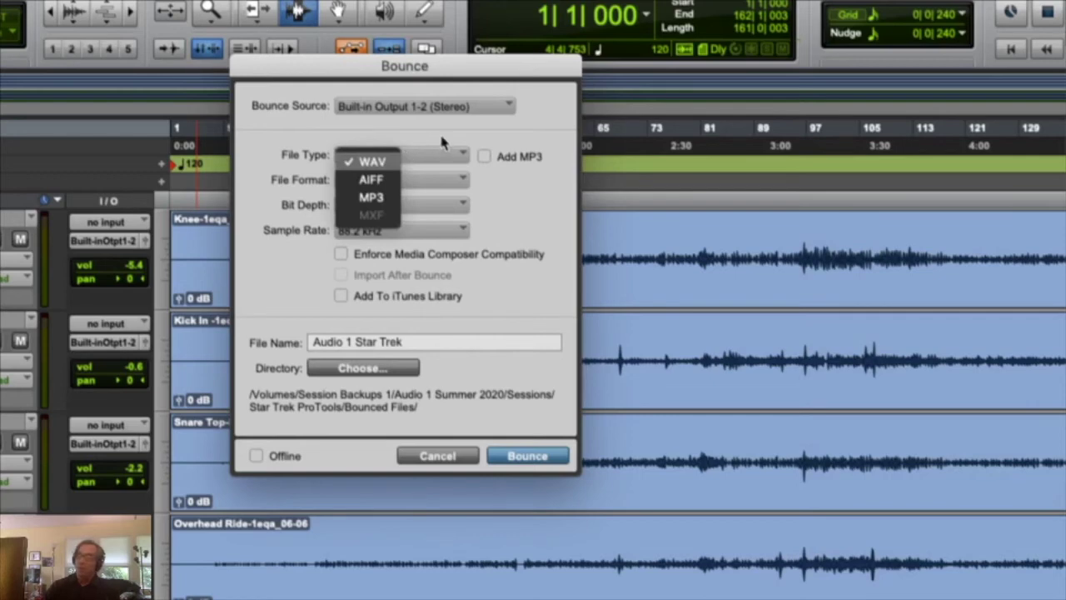
{"action": "left_click", "coordinate": [490, 127]}
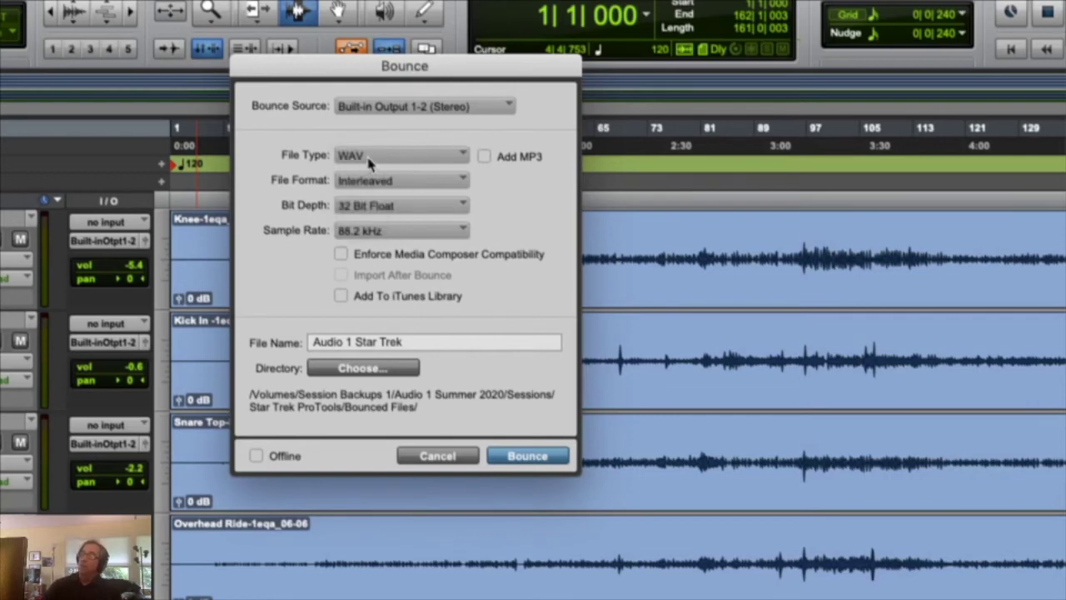
{"action": "left_click", "coordinate": [381, 185]}
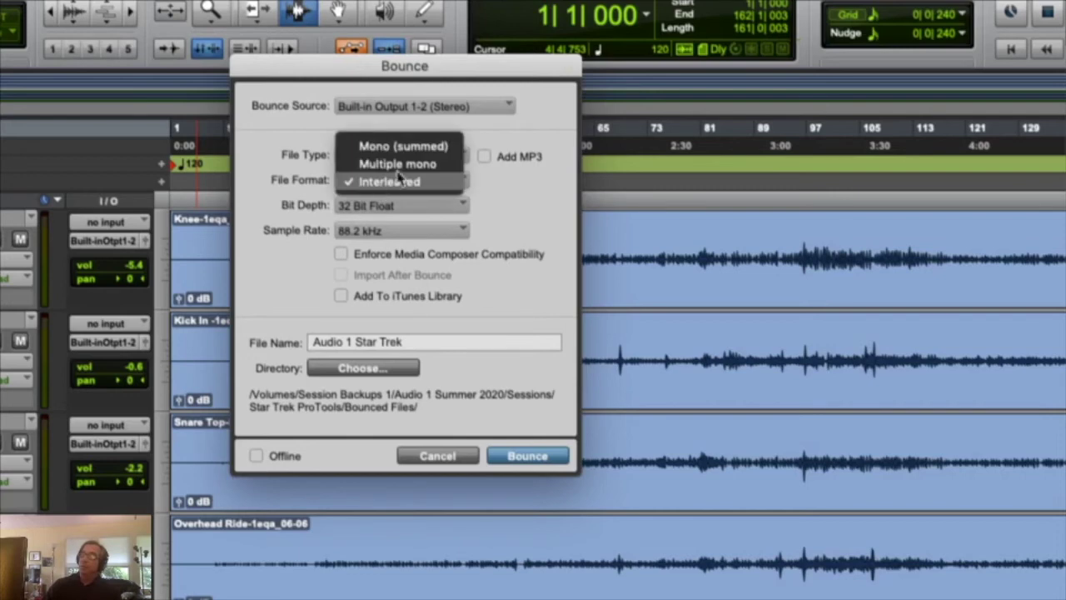
{"action": "left_click", "coordinate": [383, 183]}
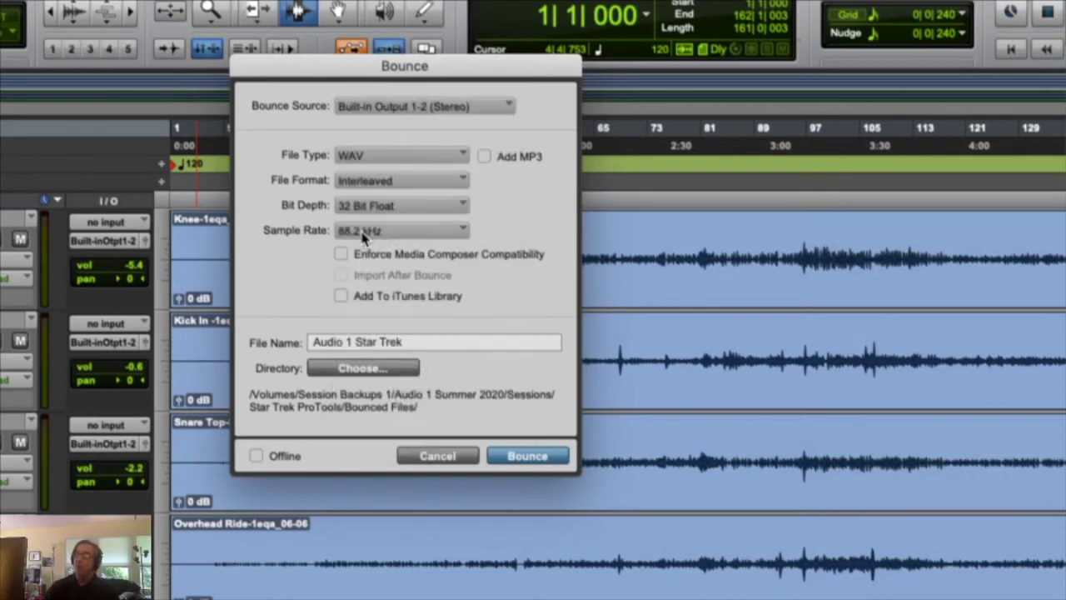
Set the bounce sample rate to 44.1 kHz and bounce the mix offline as Audio 1 Star Trek
{"action": "left_click", "coordinate": [381, 232]}
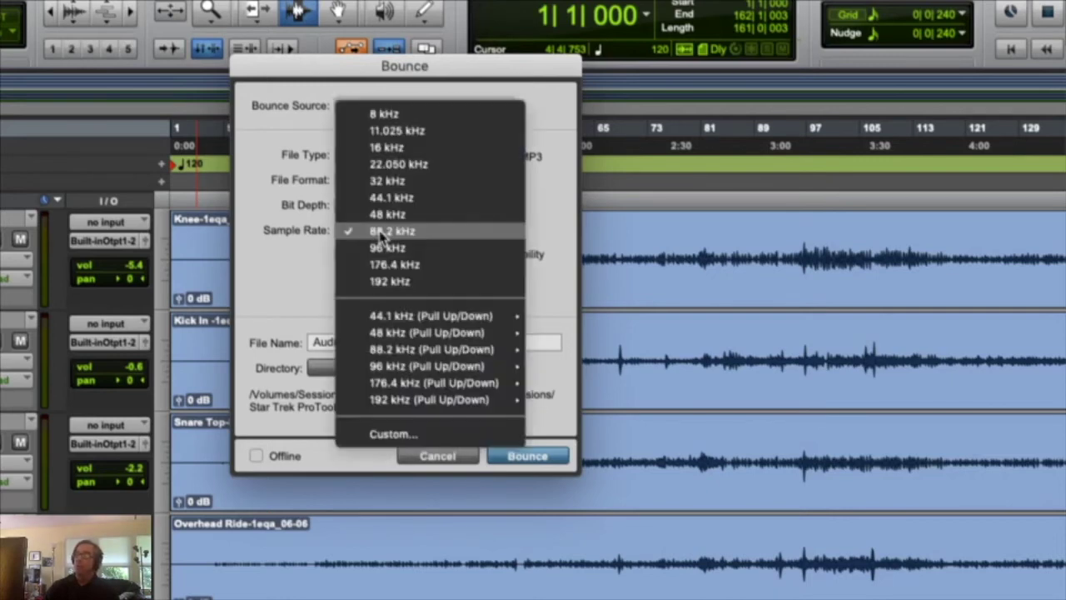
{"action": "left_click", "coordinate": [380, 196]}
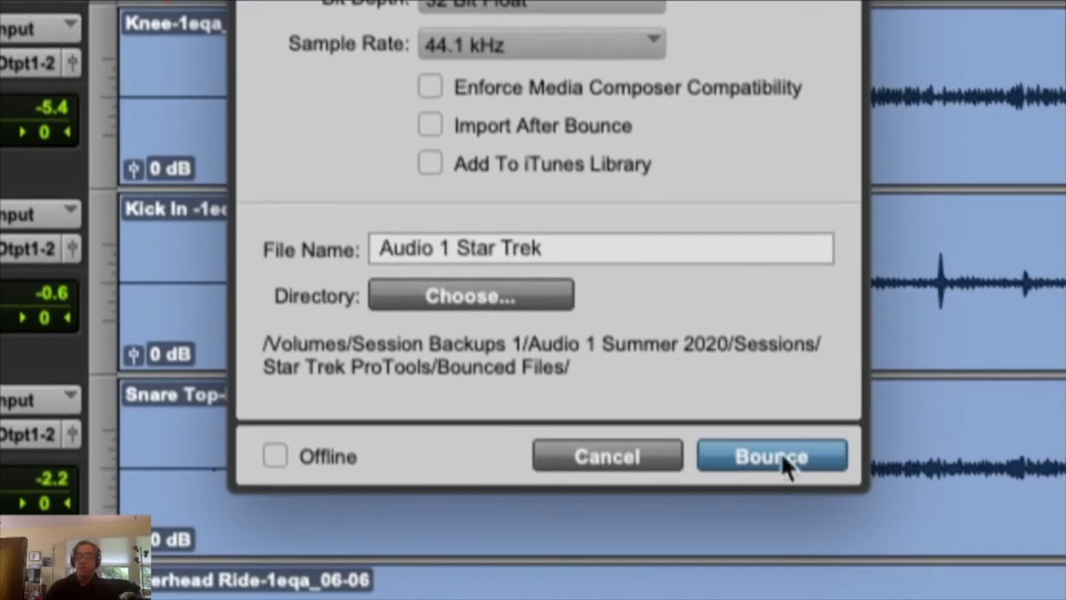
{"action": "left_click", "coordinate": [318, 463]}
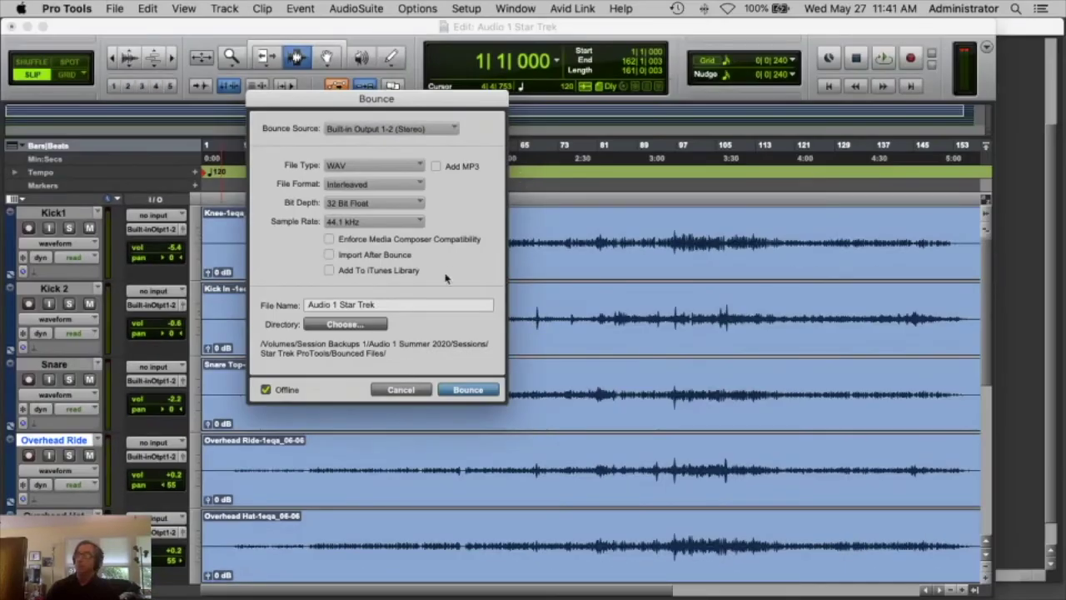
{"action": "left_click", "coordinate": [468, 390]}
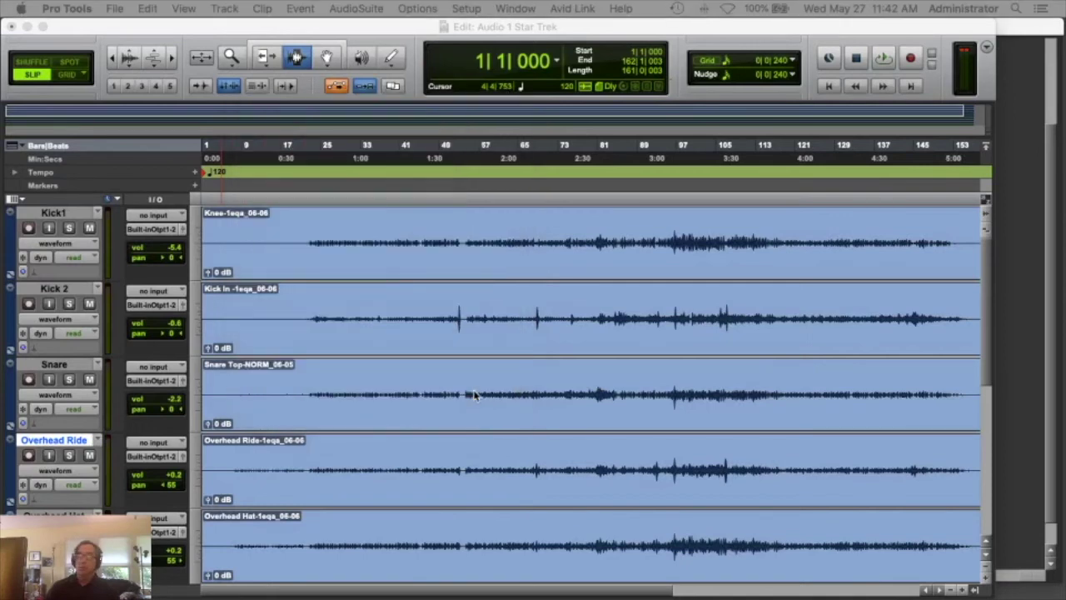
{"action": "left_click_drag", "start_coordinate": [433, 257], "coordinate": [559, 196]}
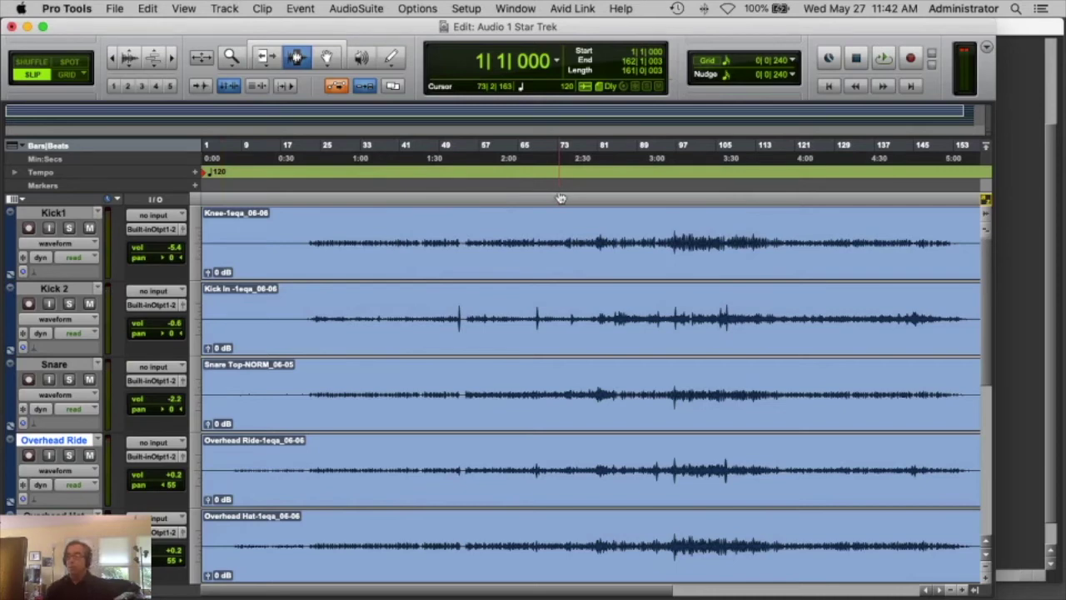
Switch to Finder and briefly preview Audio 1 Star Trek.wav in the Star Trek ProTools session's Bounced Files folder
{"action": "key", "text": "super+Tab"}
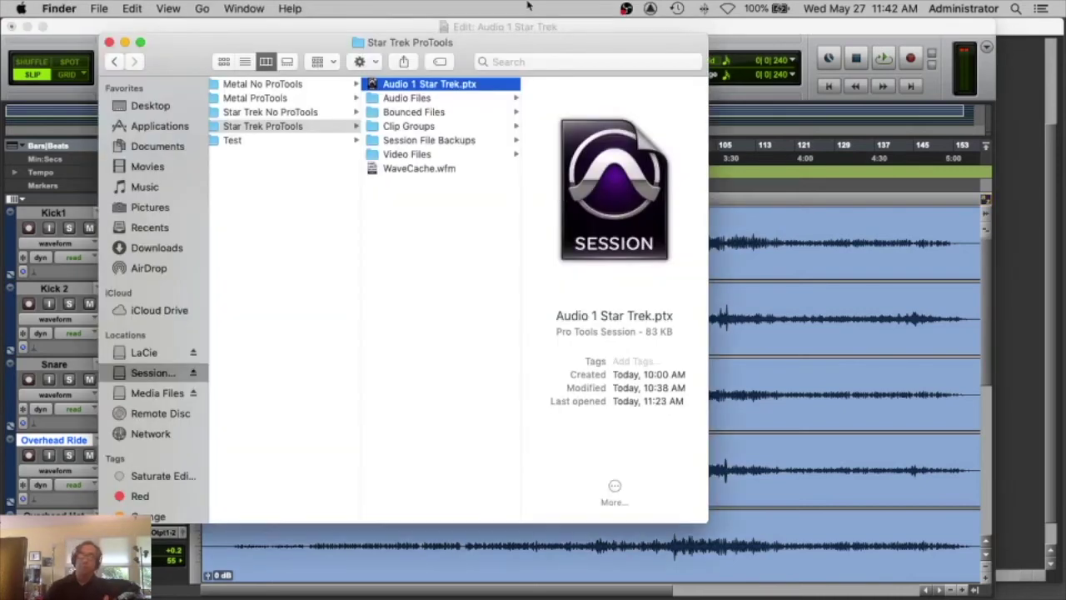
{"action": "left_click_drag", "start_coordinate": [177, 62], "coordinate": [329, 138]}
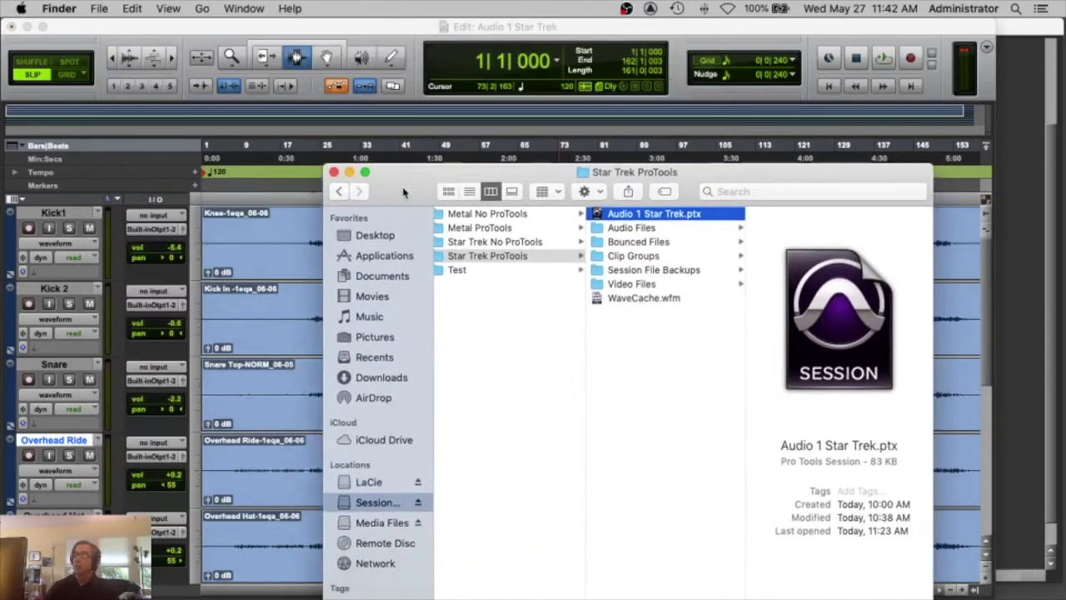
{"action": "left_click", "coordinate": [570, 190]}
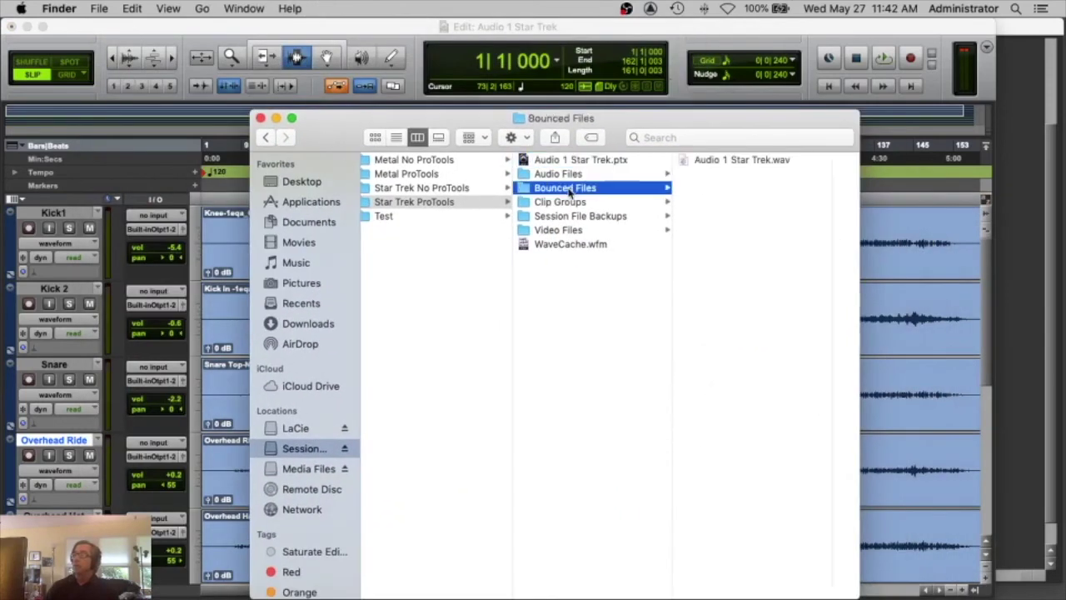
{"action": "left_click", "coordinate": [752, 161]}
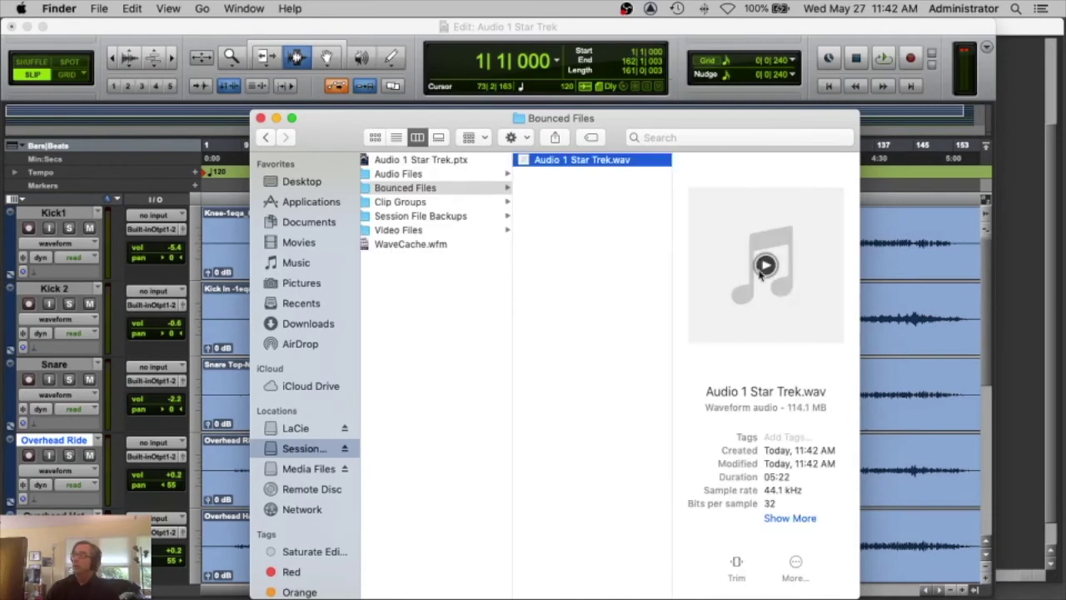
{"action": "left_click", "coordinate": [766, 274]}
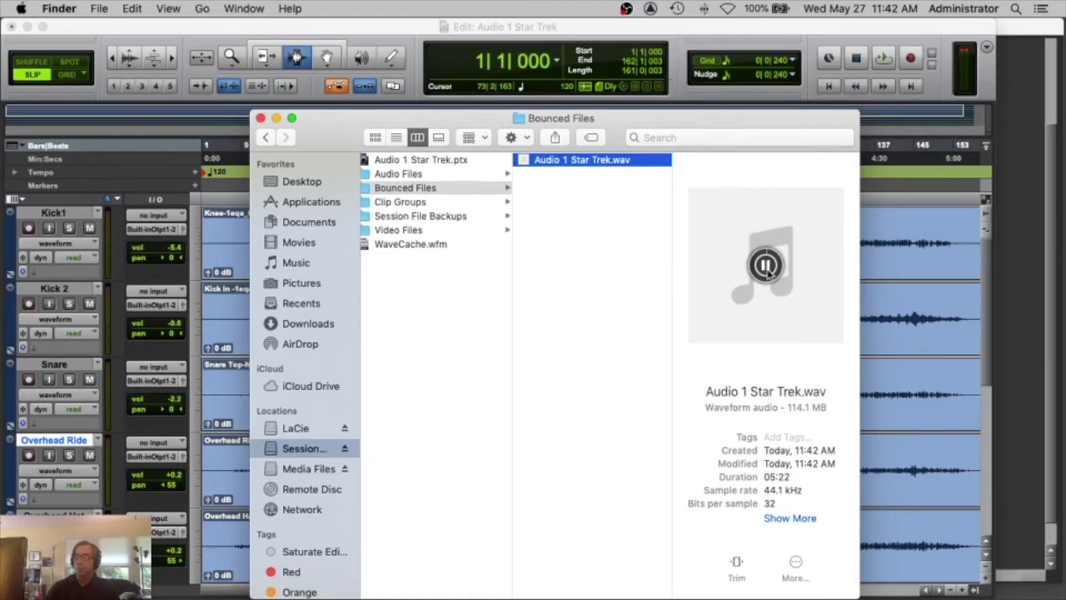
{"action": "left_click", "coordinate": [767, 268]}
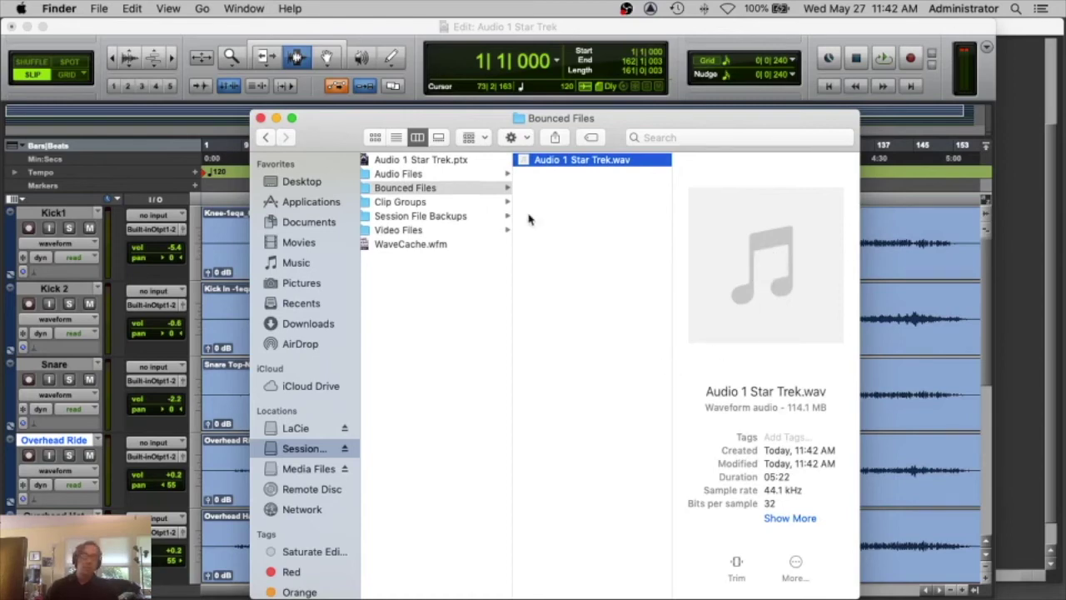
Close the Star Trek session in Pro Tools and open the Audio 1 Metal session from the Metal ProTools folder in Finder
{"action": "scroll", "coordinate": [400, 153], "scroll_direction": "left", "scroll_amount": 5}
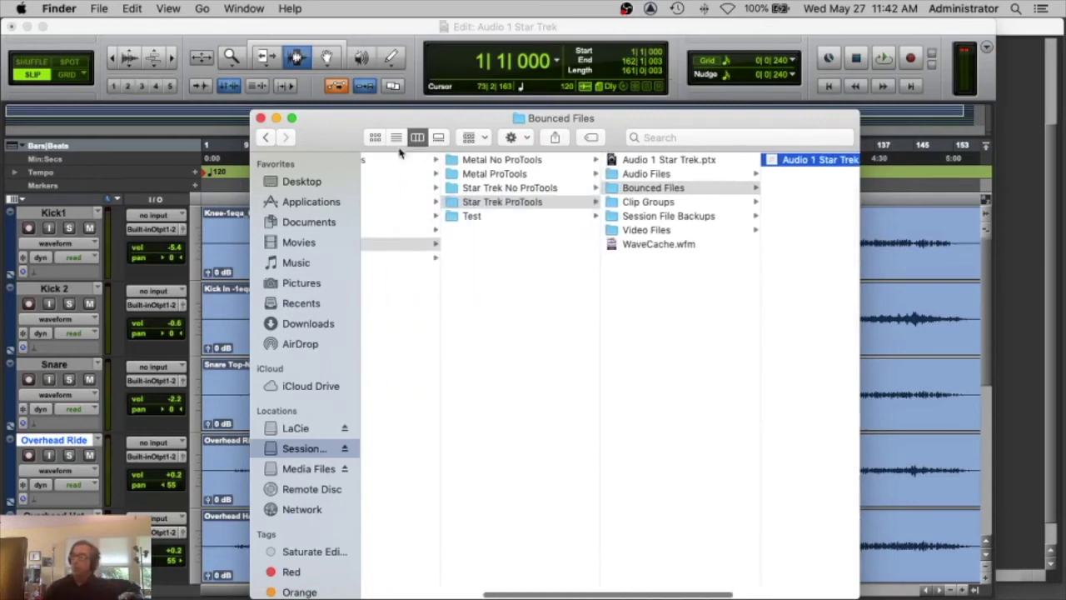
{"action": "left_click_drag", "start_coordinate": [330, 119], "coordinate": [294, 73]}
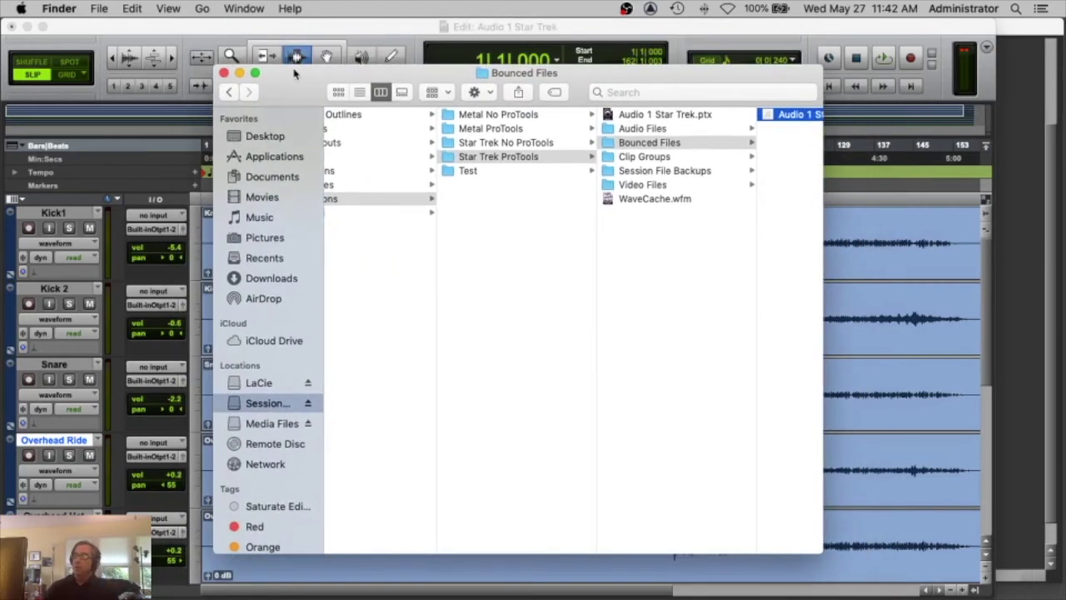
{"action": "left_click", "coordinate": [347, 29]}
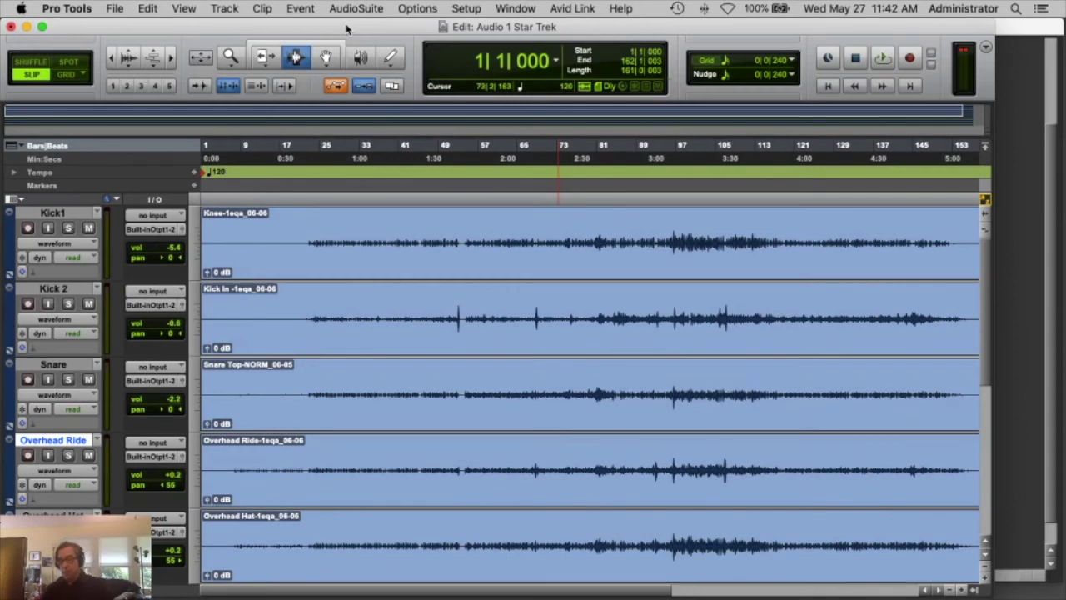
{"action": "key", "text": "ctrl+F2"}
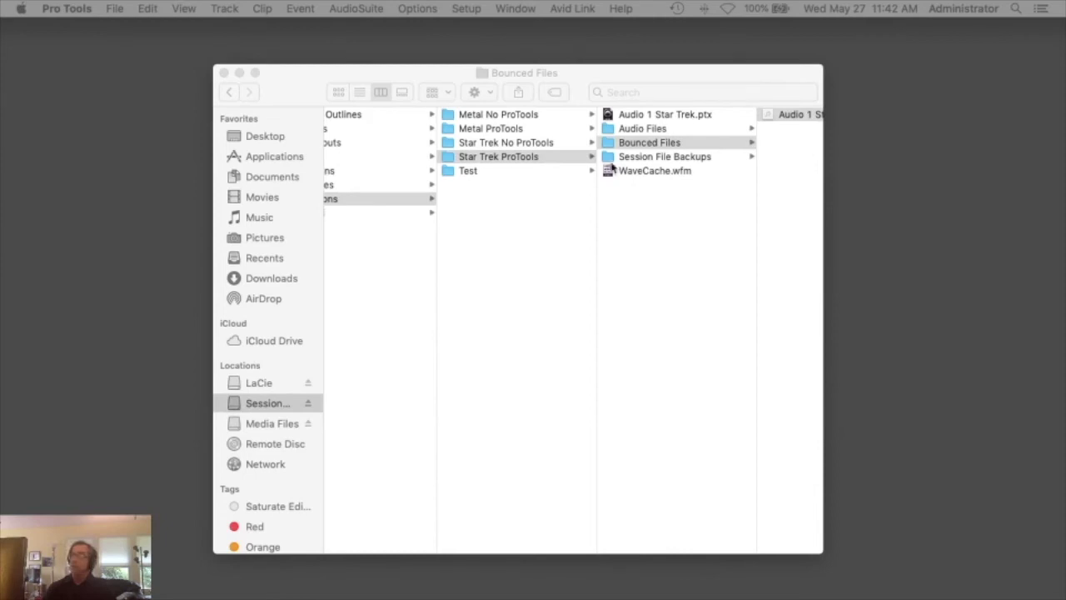
{"action": "left_click", "coordinate": [484, 133]}
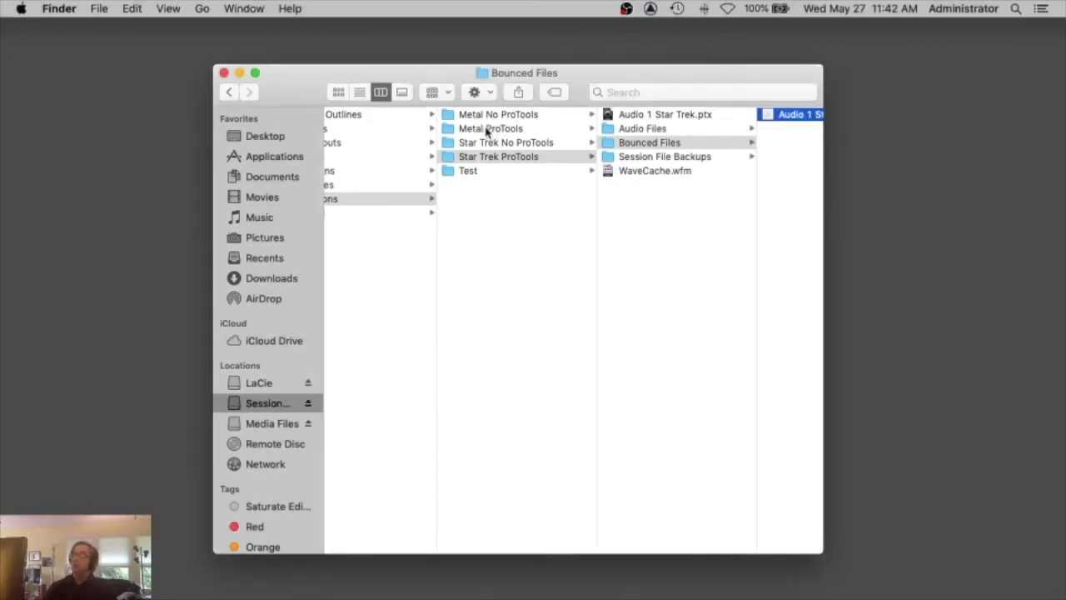
{"action": "left_click", "coordinate": [483, 134]}
{"action": "double_click", "coordinate": [657, 114]}
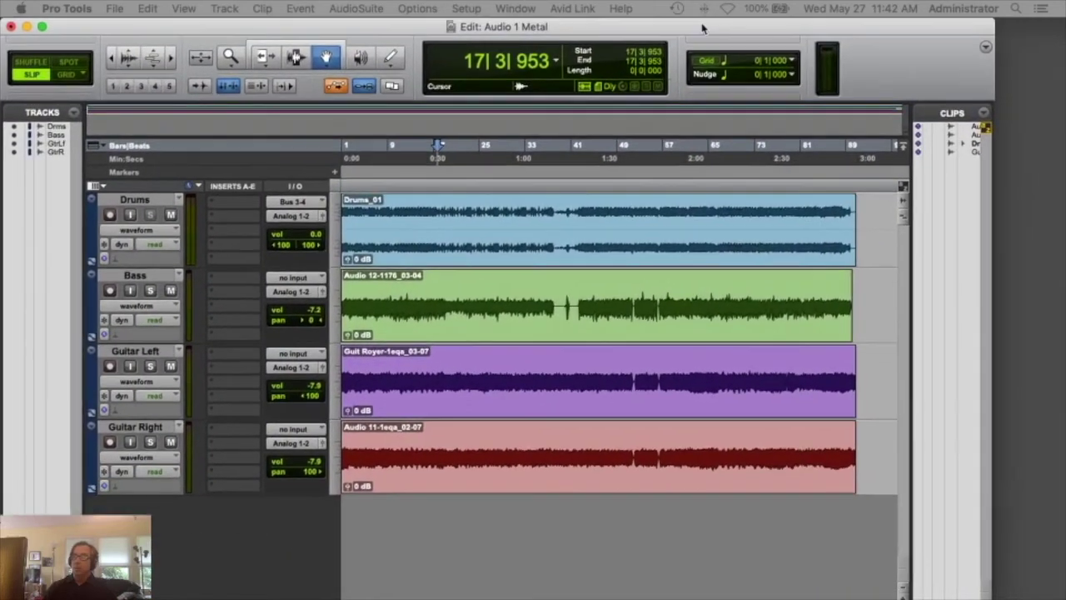
Show the Mix window for the Metal session and hide its track and group lists
{"action": "key", "text": "super+equal"}
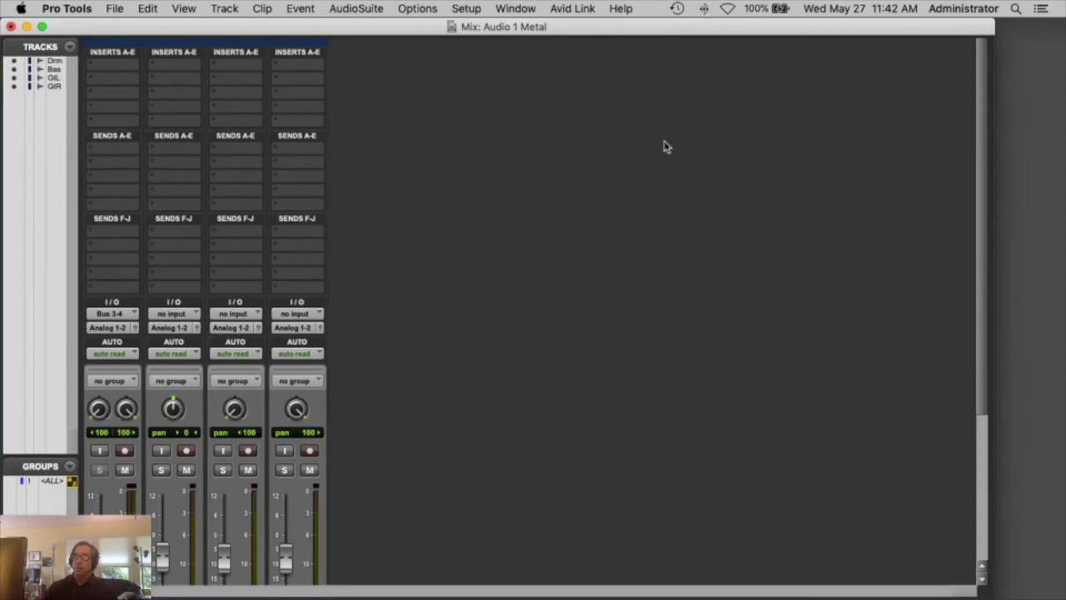
{"action": "scroll", "coordinate": [624, 395], "scroll_direction": "down", "scroll_amount": 5}
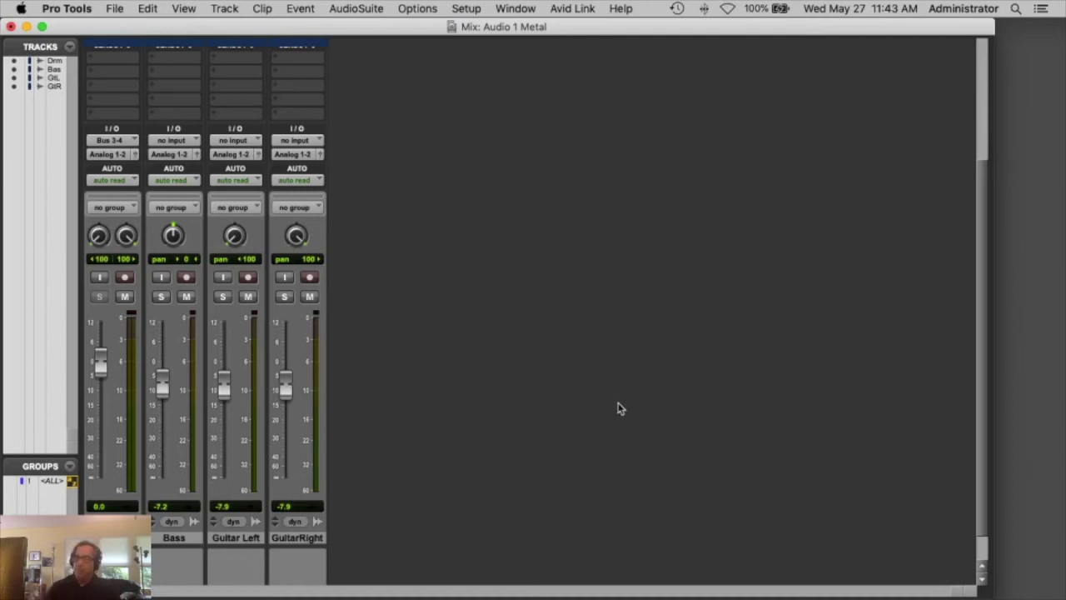
{"action": "left_click", "coordinate": [9, 591]}
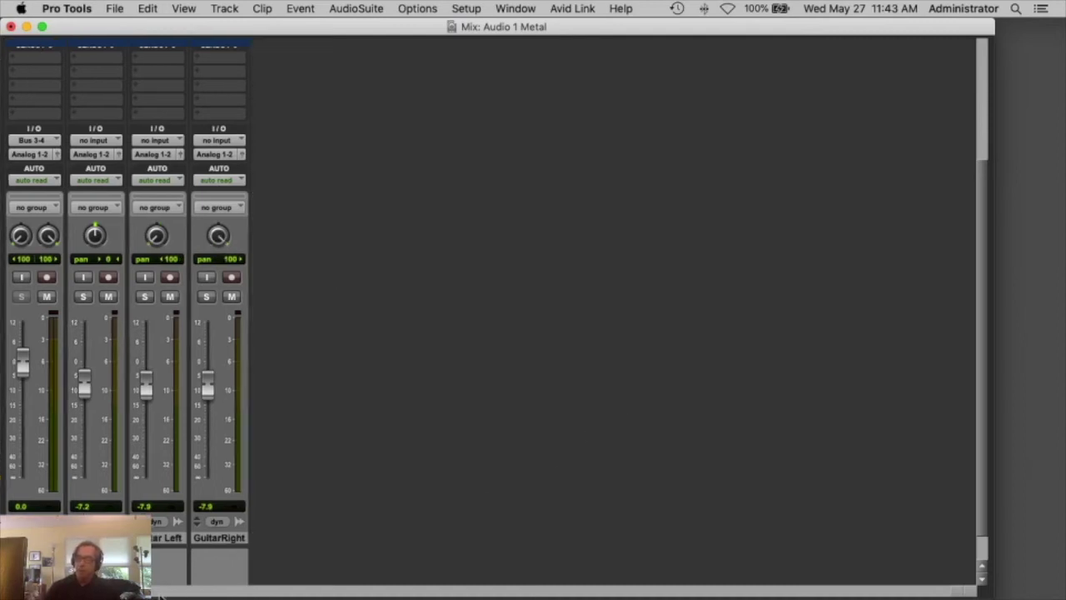
{"action": "scroll", "coordinate": [637, 337], "scroll_direction": "up", "scroll_amount": 5}
{"action": "scroll", "coordinate": [637, 348], "scroll_direction": "down", "scroll_amount": 5}
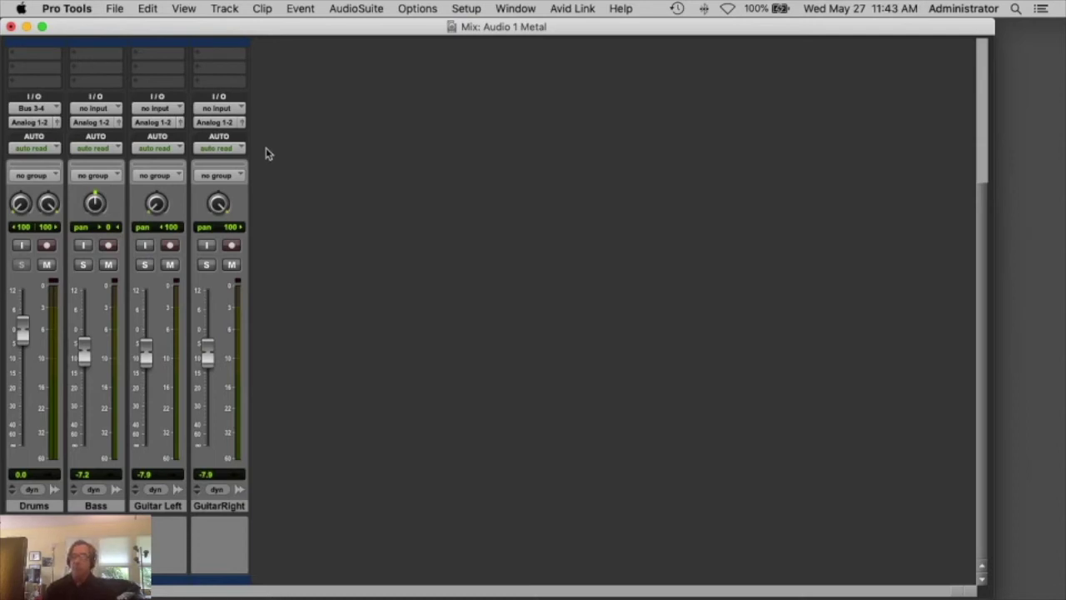
Center the pans of both Drums channels, Guitar Left and Guitar Right at 0
{"action": "left_click", "coordinate": [21, 205], "text": "alt"}
{"action": "left_click", "coordinate": [49, 206], "text": "alt"}
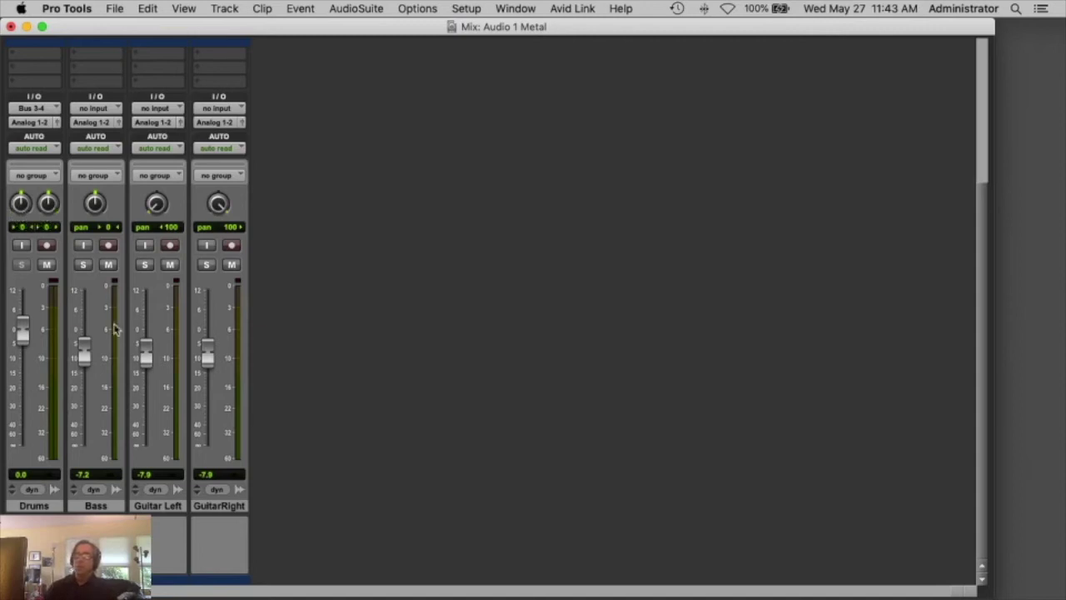
{"action": "left_click", "coordinate": [156, 209], "text": "alt"}
{"action": "left_click", "coordinate": [218, 205], "text": "alt"}
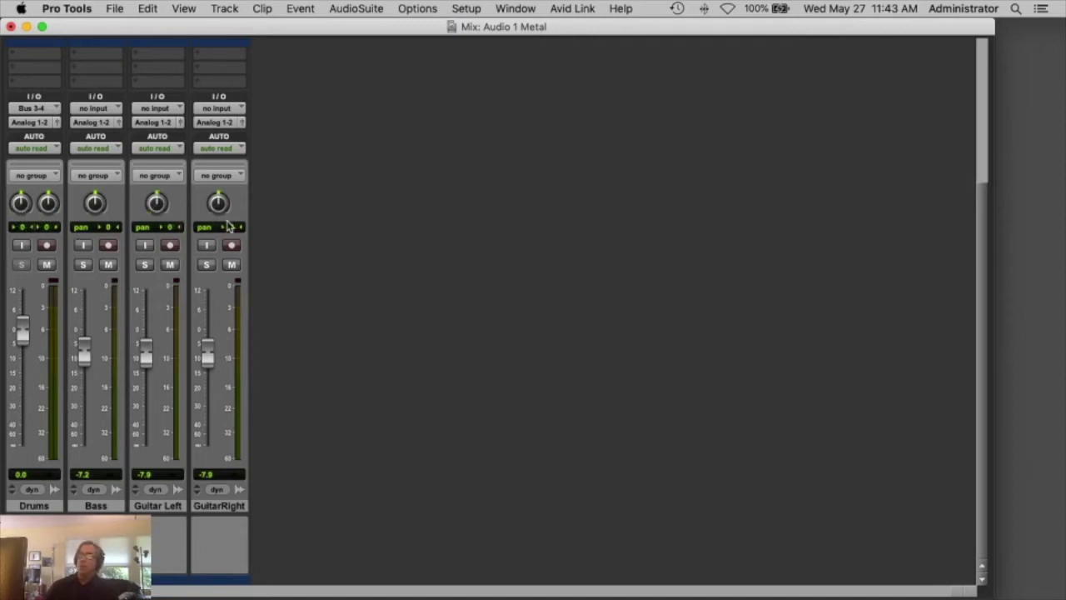
Pull the Bass, Guitar Left and Guitar Right faders all the way down to -∞
{"action": "left_click_drag", "start_coordinate": [85, 360], "coordinate": [84, 447]}
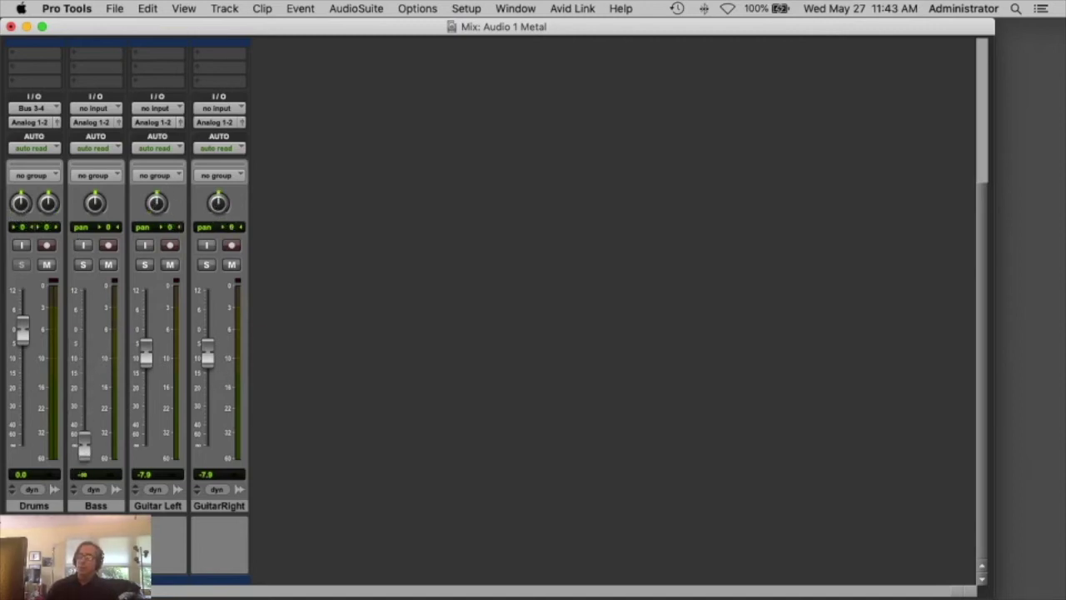
{"action": "left_click_drag", "start_coordinate": [144, 356], "coordinate": [145, 447]}
{"action": "left_click_drag", "start_coordinate": [207, 356], "coordinate": [207, 448]}
Switch to the Edit window and select the Drums track with its entire Drums_01 clip
{"action": "key", "text": "super+equal"}
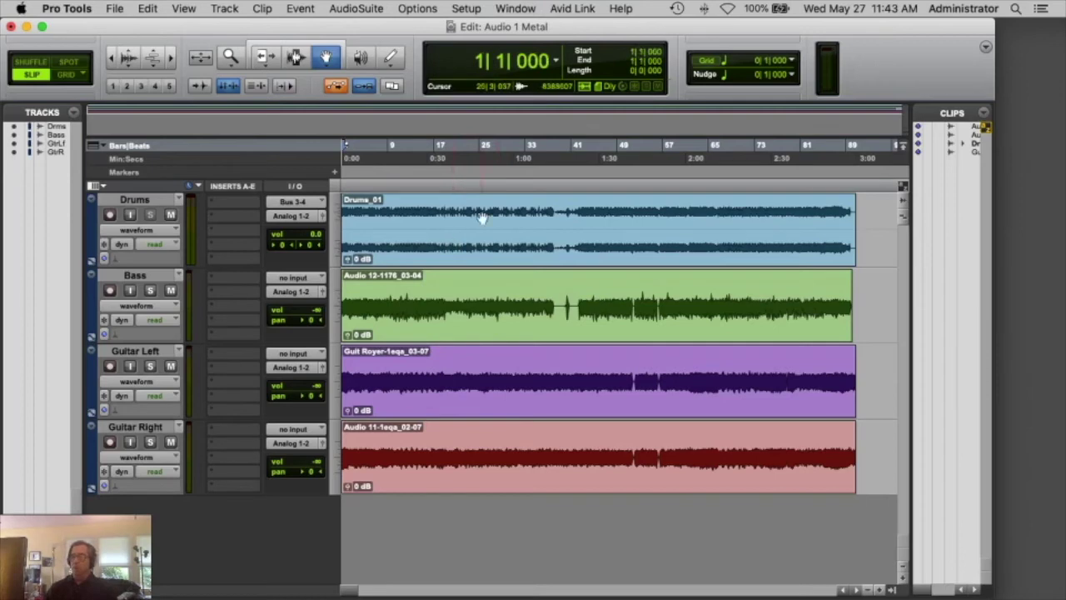
{"action": "left_click", "coordinate": [153, 202]}
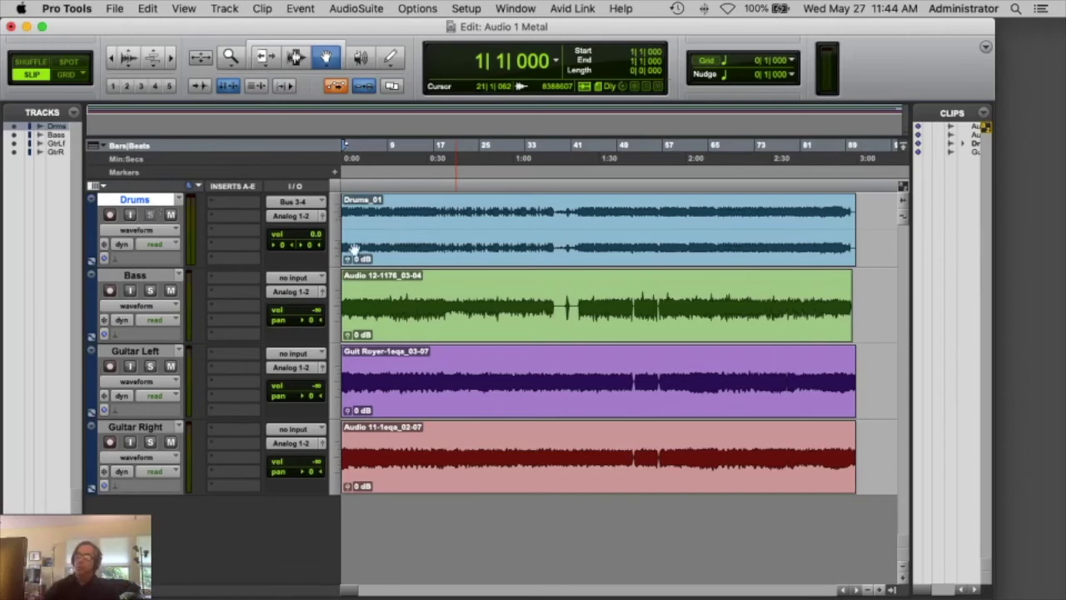
{"action": "left_click", "coordinate": [403, 241]}
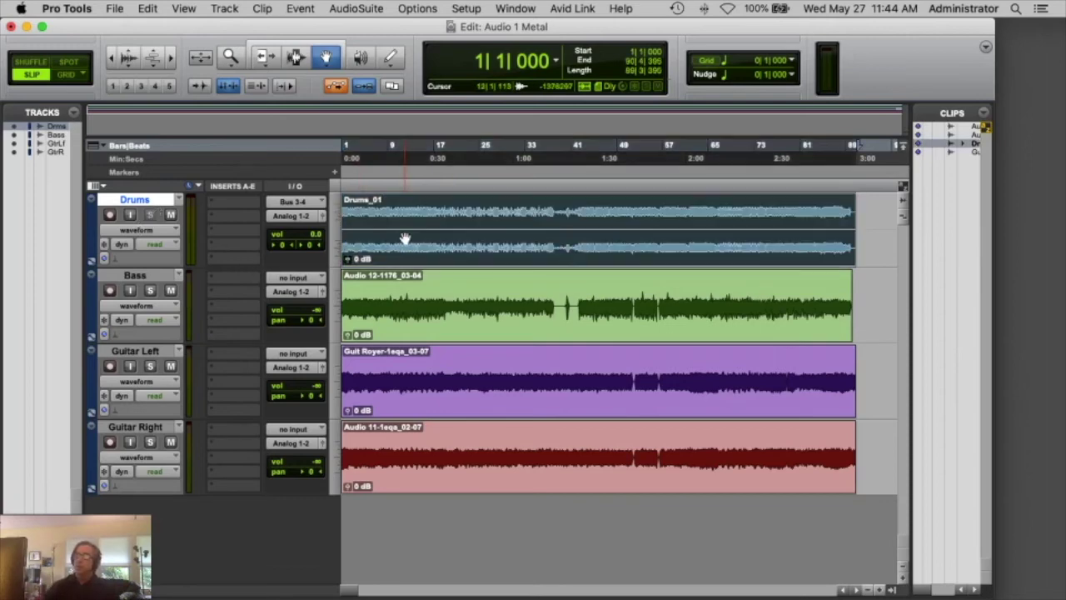
Solo the Drums track to audition it from the start, and hide the Tracks list
{"action": "left_click", "coordinate": [151, 217]}
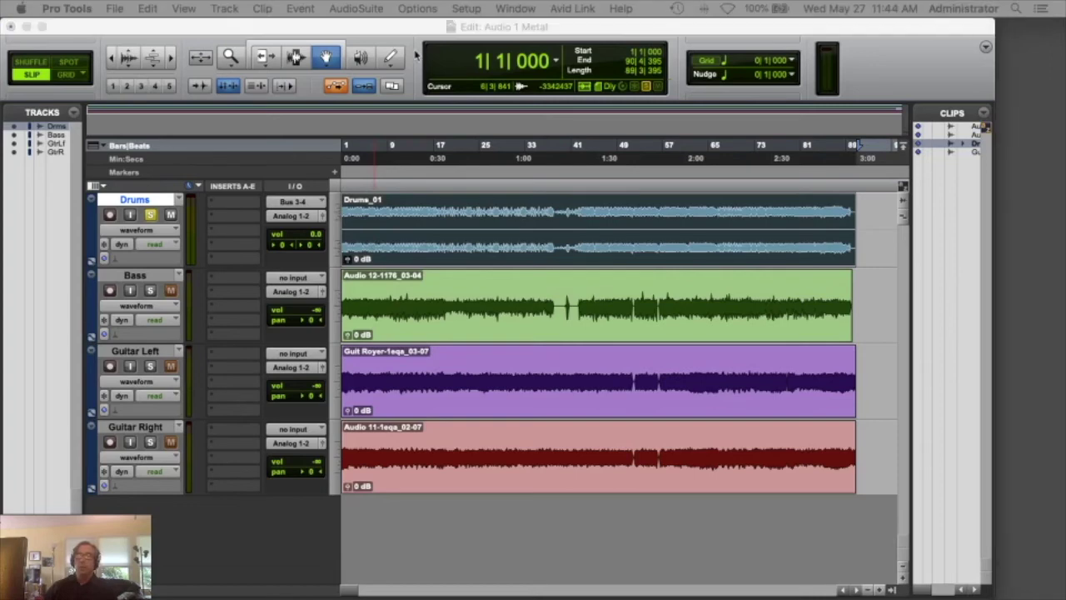
{"action": "left_click", "coordinate": [378, 199]}
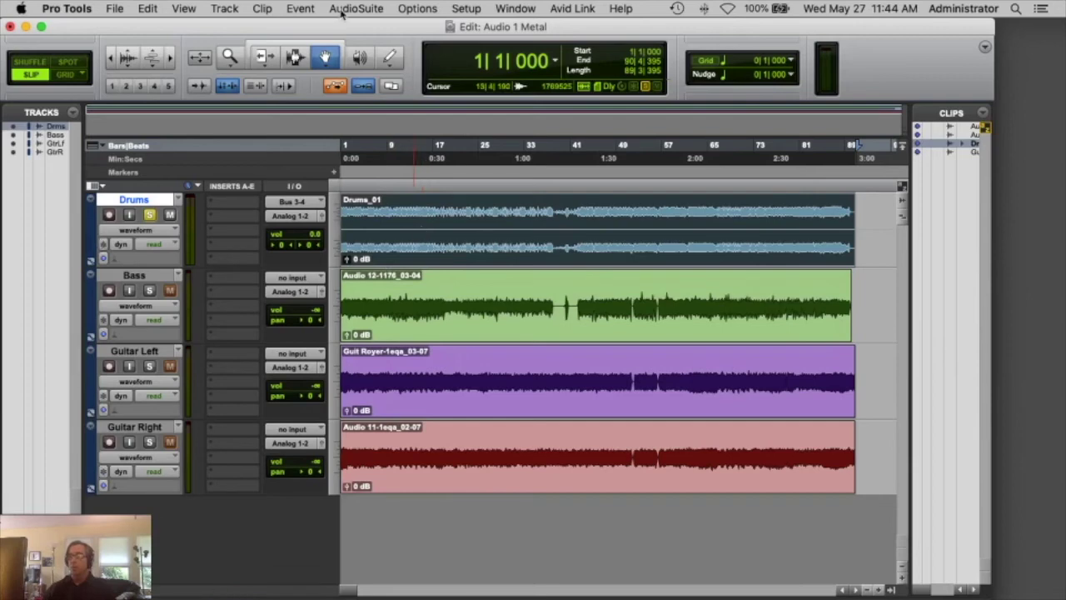
{"action": "key", "text": "space"}
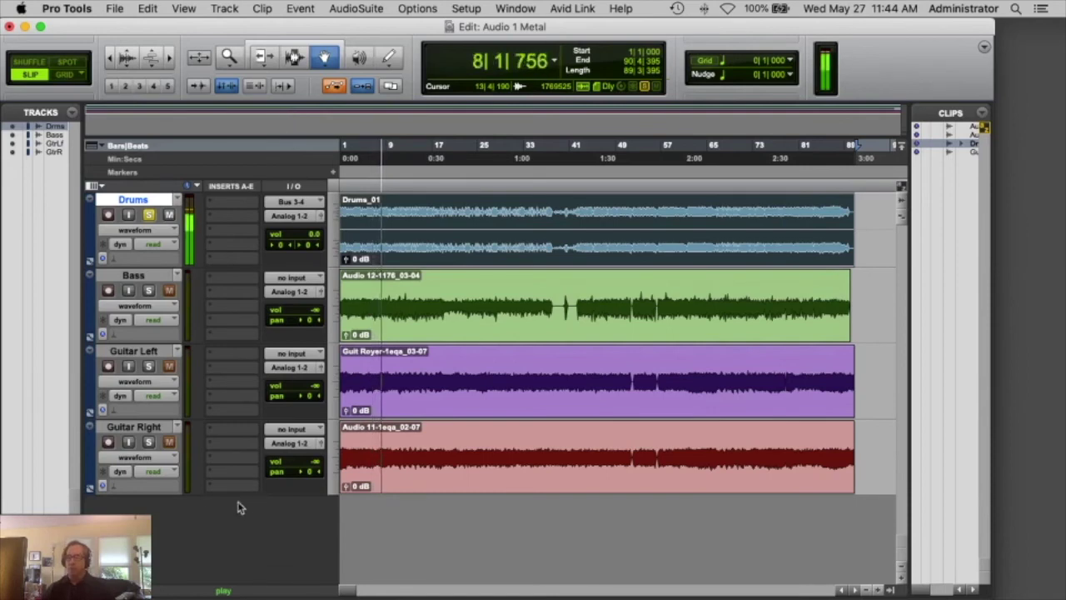
{"action": "left_click", "coordinate": [7, 589]}
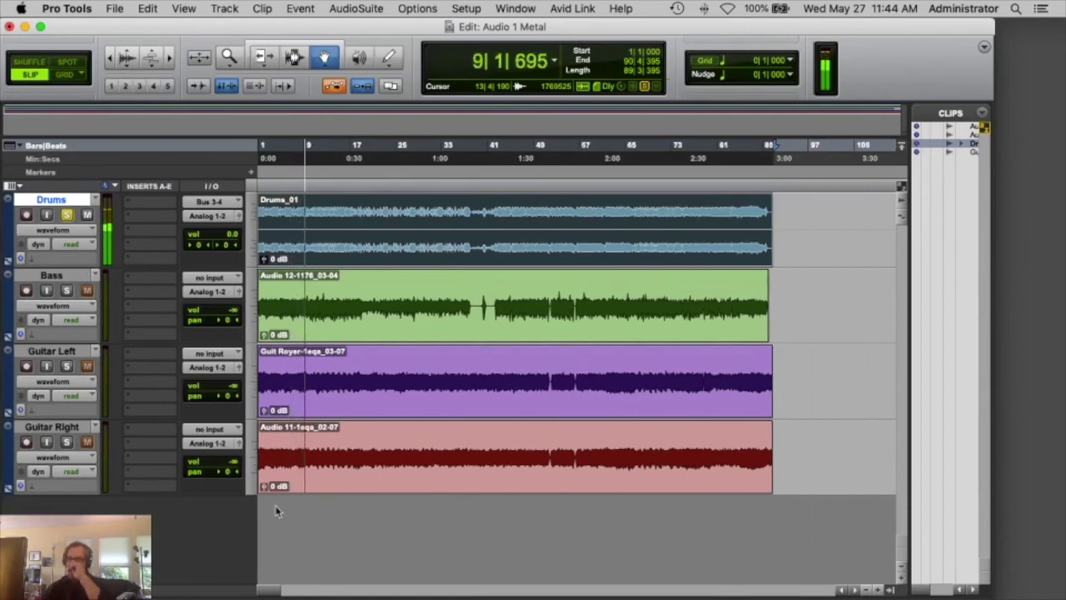
{"action": "key", "text": "space"}
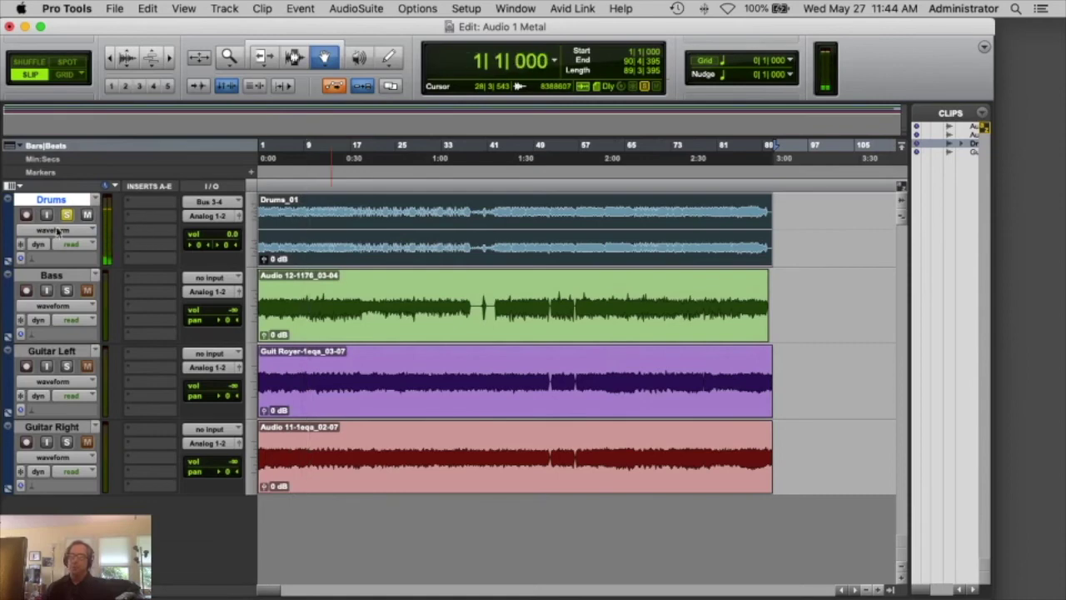
Move the solo from Drums to Bass and raise the Bass fader to about +0.4 dB in the Mix window
{"action": "left_click", "coordinate": [66, 214]}
{"action": "left_click", "coordinate": [66, 290]}
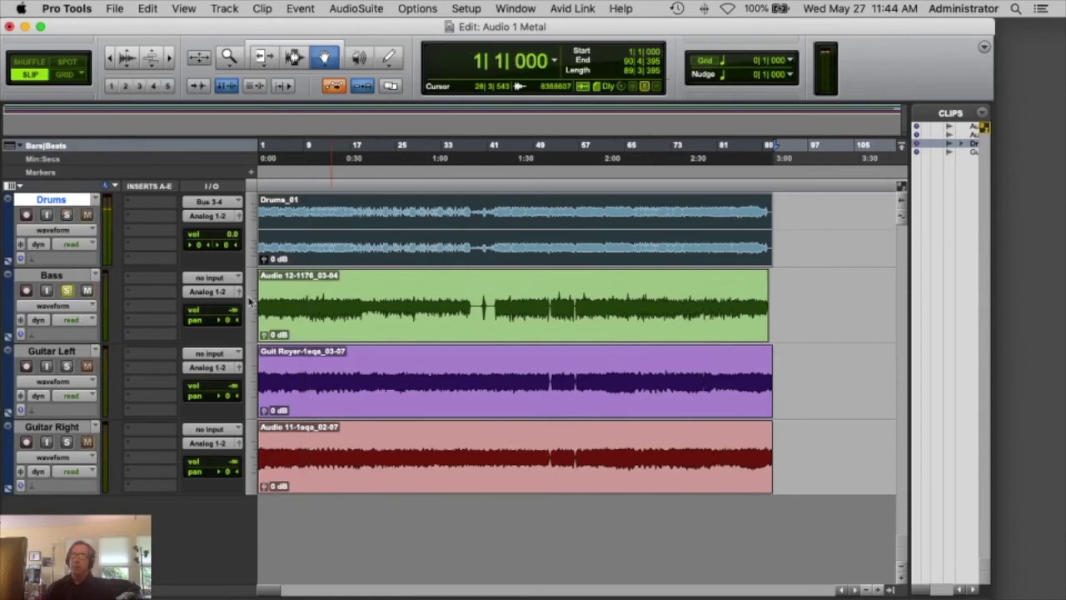
{"action": "key", "text": "super+equal"}
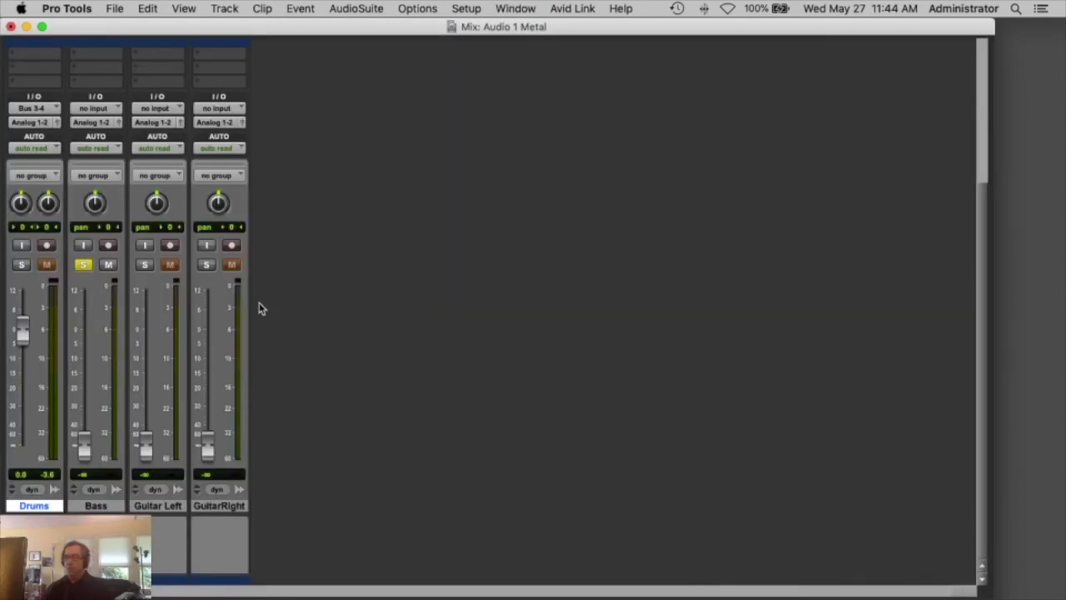
{"action": "left_click_drag", "start_coordinate": [86, 451], "coordinate": [84, 335]}
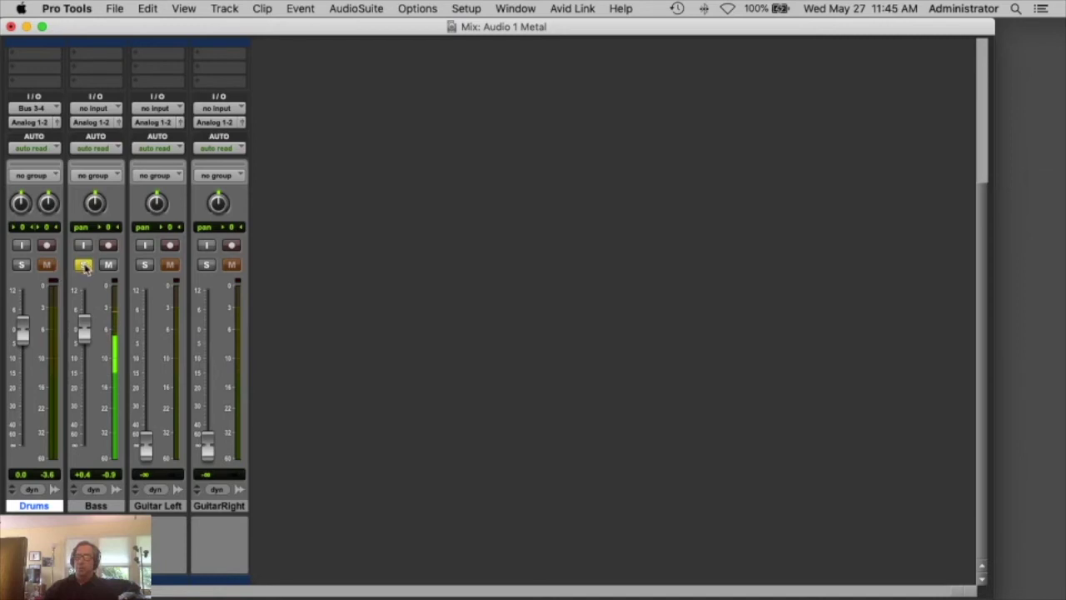
Audition each guitar in solo, raising the Guitar Left fader to about +0.2 dB and Guitar Right to about +0.4 dB
{"action": "left_click", "coordinate": [85, 266]}
{"action": "left_click", "coordinate": [145, 266]}
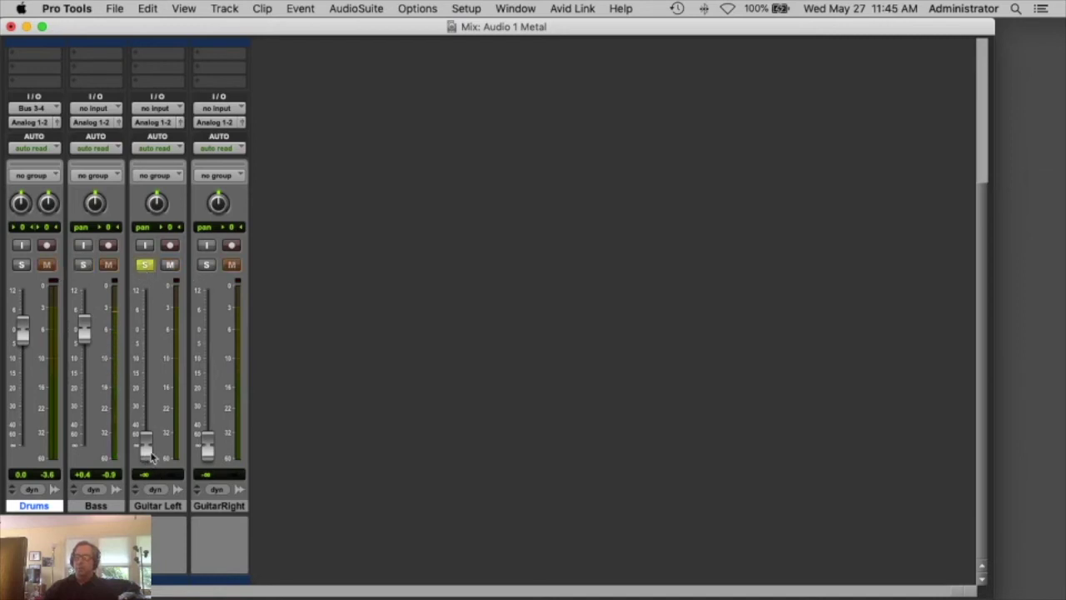
{"action": "left_click_drag", "start_coordinate": [146, 436], "coordinate": [145, 337]}
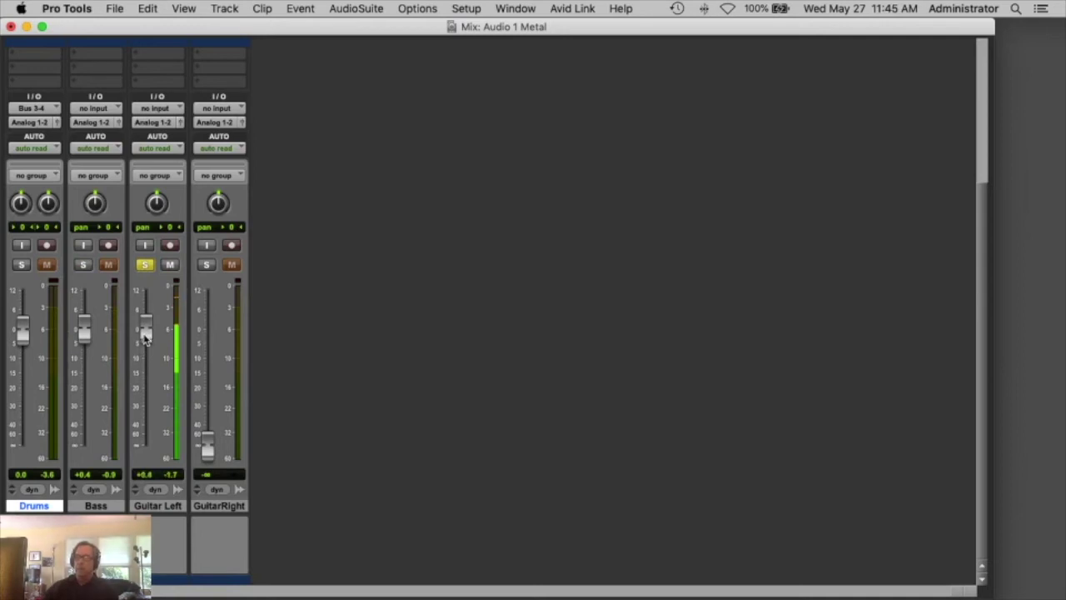
{"action": "left_click", "coordinate": [207, 265]}
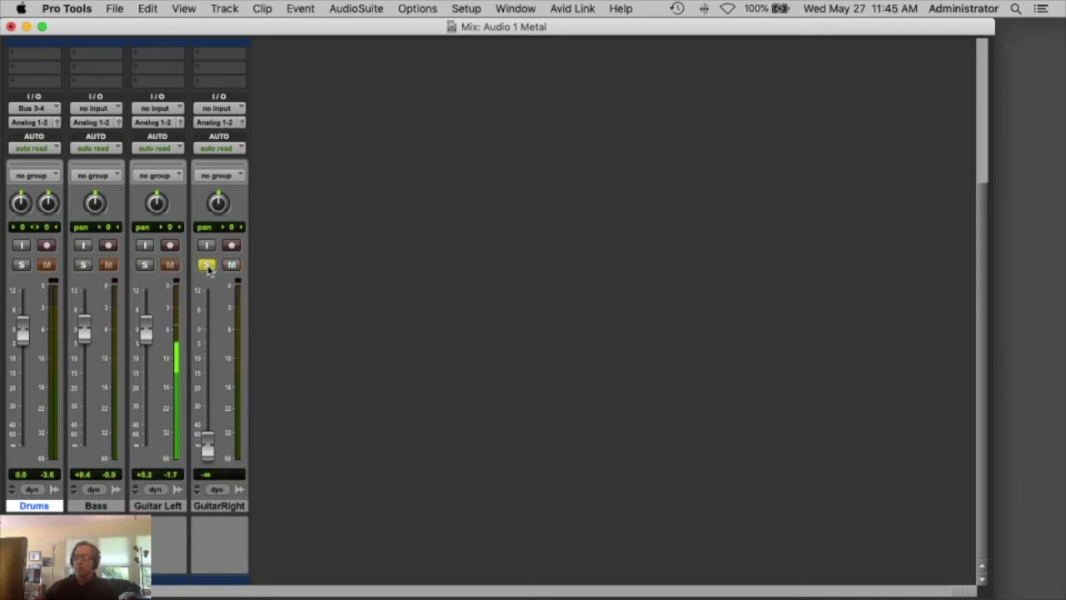
{"action": "left_click_drag", "start_coordinate": [206, 452], "coordinate": [208, 338]}
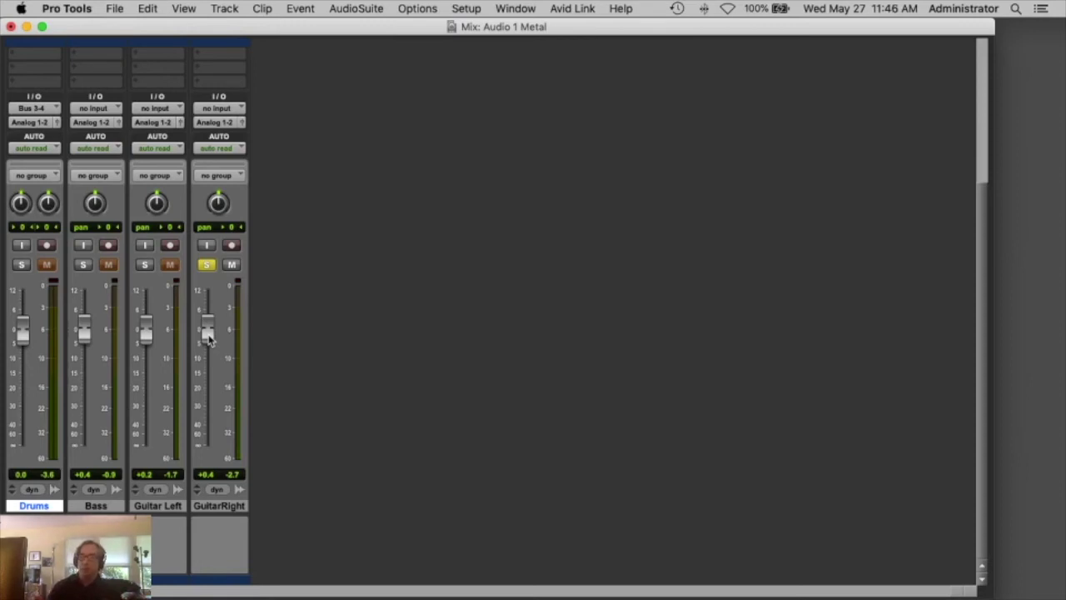
Clear the solo and pull the Guitar Right, Guitar Left and Bass faders down to -∞
{"action": "left_click", "coordinate": [210, 268]}
{"action": "left_click_drag", "start_coordinate": [209, 337], "coordinate": [185, 508]}
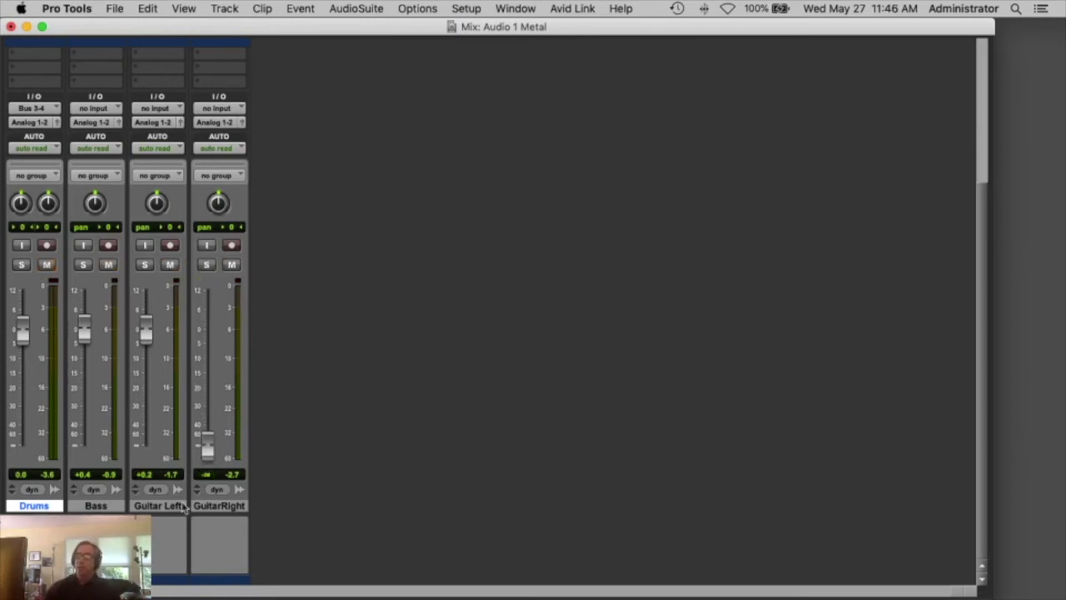
{"action": "left_click_drag", "start_coordinate": [146, 333], "coordinate": [146, 450]}
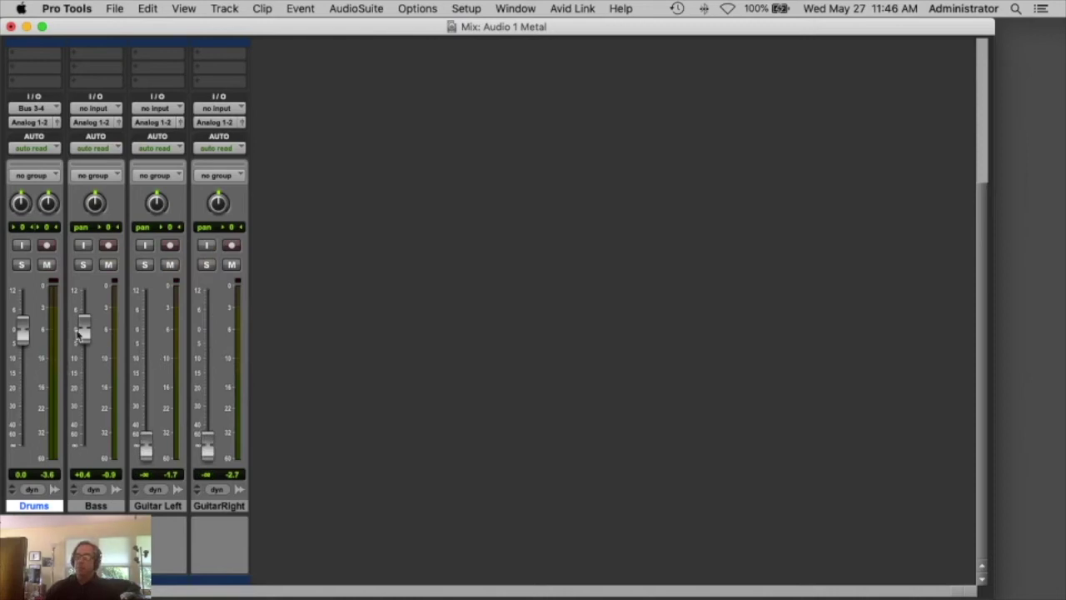
{"action": "left_click_drag", "start_coordinate": [79, 335], "coordinate": [83, 450]}
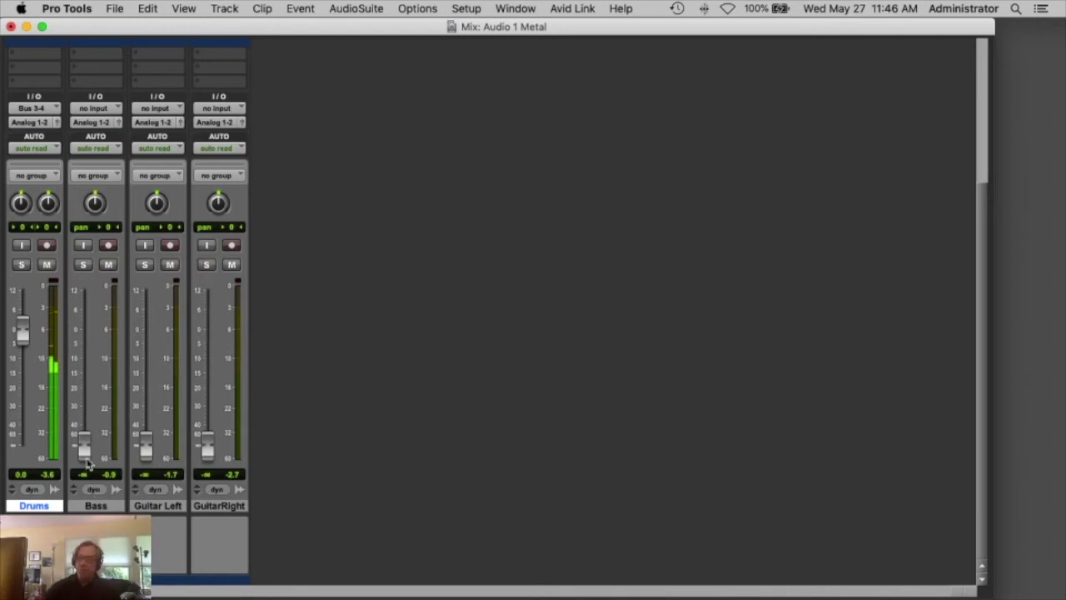
Balance the faders during playback with Drums at about -0.9 dB, Bass at +0.7 dB and both guitars at -2.2 dB
{"action": "scroll", "coordinate": [87, 454], "scroll_direction": "up", "scroll_amount": 1}
{"action": "left_click_drag", "start_coordinate": [85, 458], "coordinate": [95, 365]}
{"action": "scroll", "coordinate": [89, 357], "scroll_direction": "up", "scroll_amount": 1}
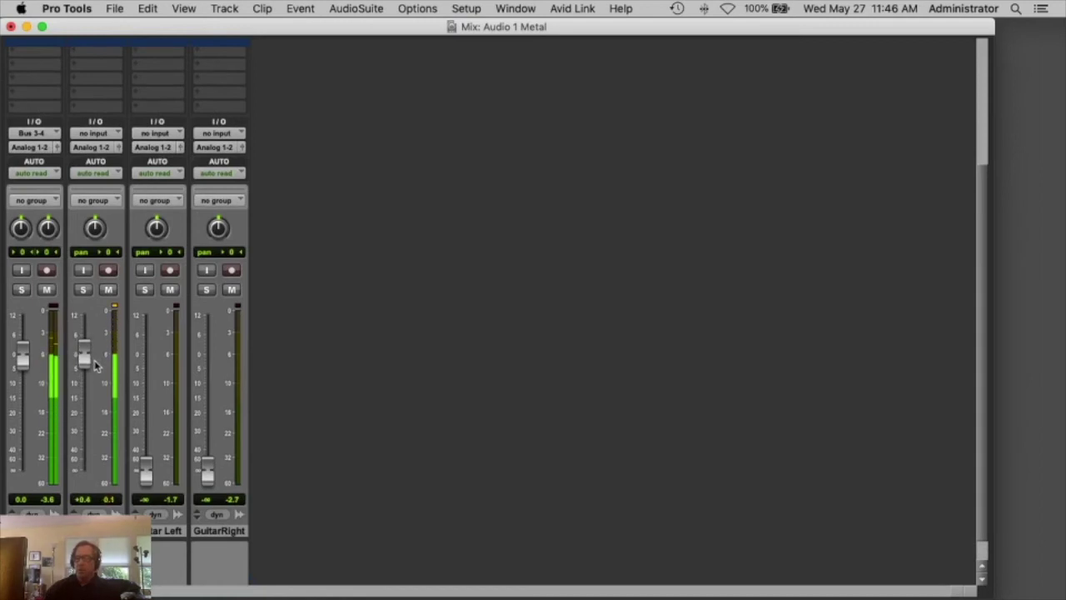
{"action": "left_click_drag", "start_coordinate": [95, 365], "coordinate": [96, 368]}
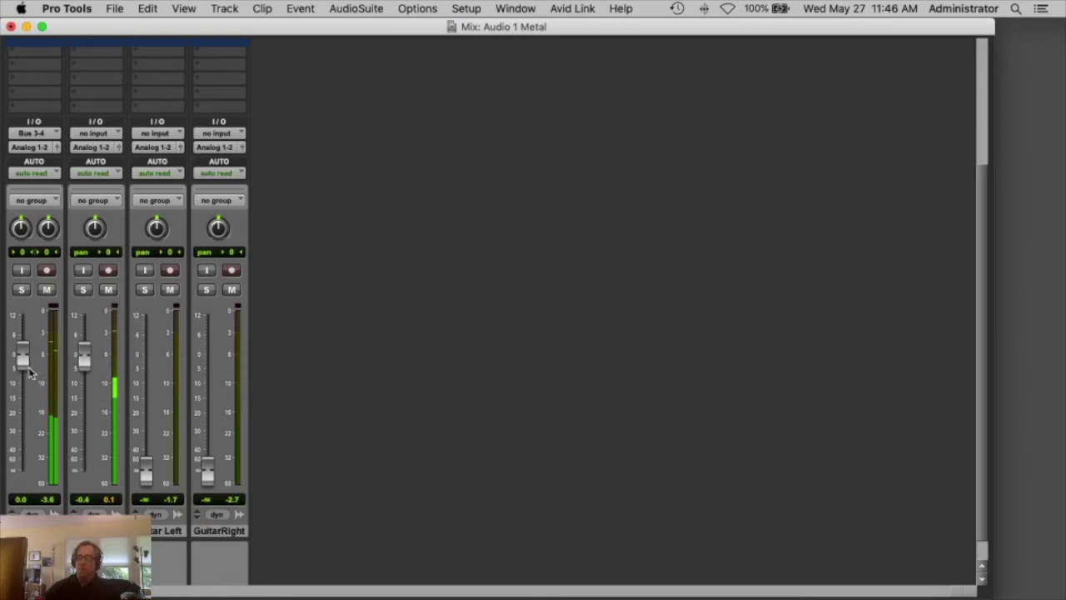
{"action": "left_click_drag", "start_coordinate": [25, 371], "coordinate": [86, 360]}
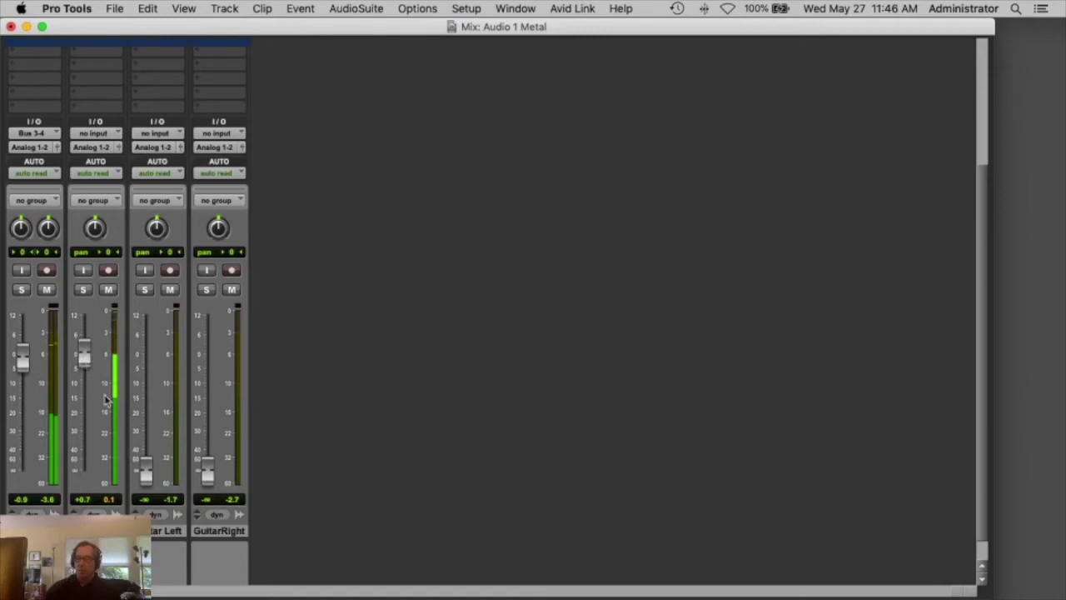
{"action": "left_click_drag", "start_coordinate": [145, 475], "coordinate": [144, 369]}
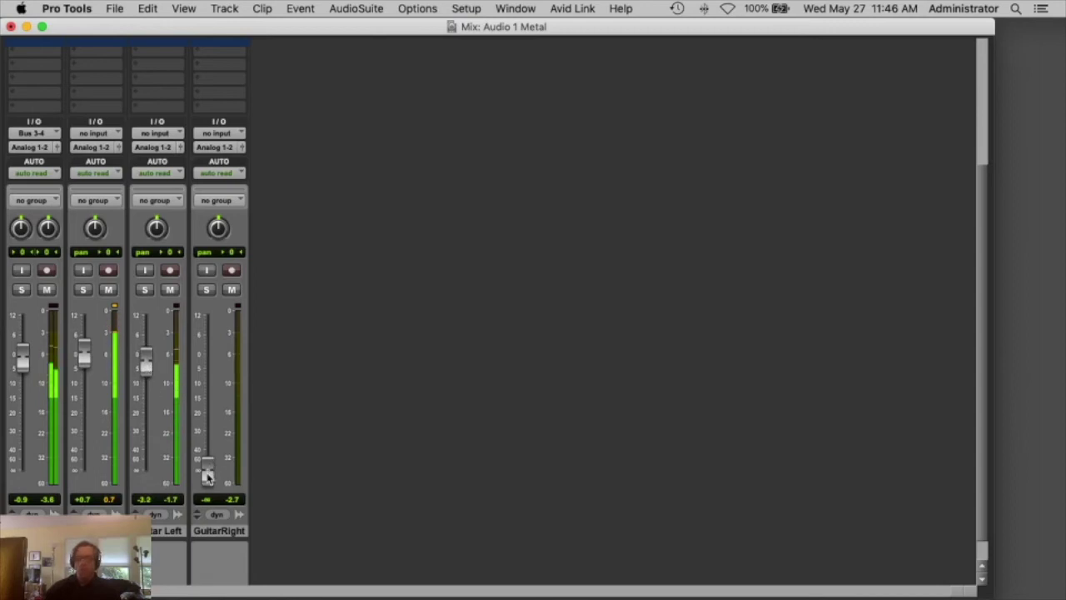
{"action": "left_click_drag", "start_coordinate": [208, 477], "coordinate": [206, 385]}
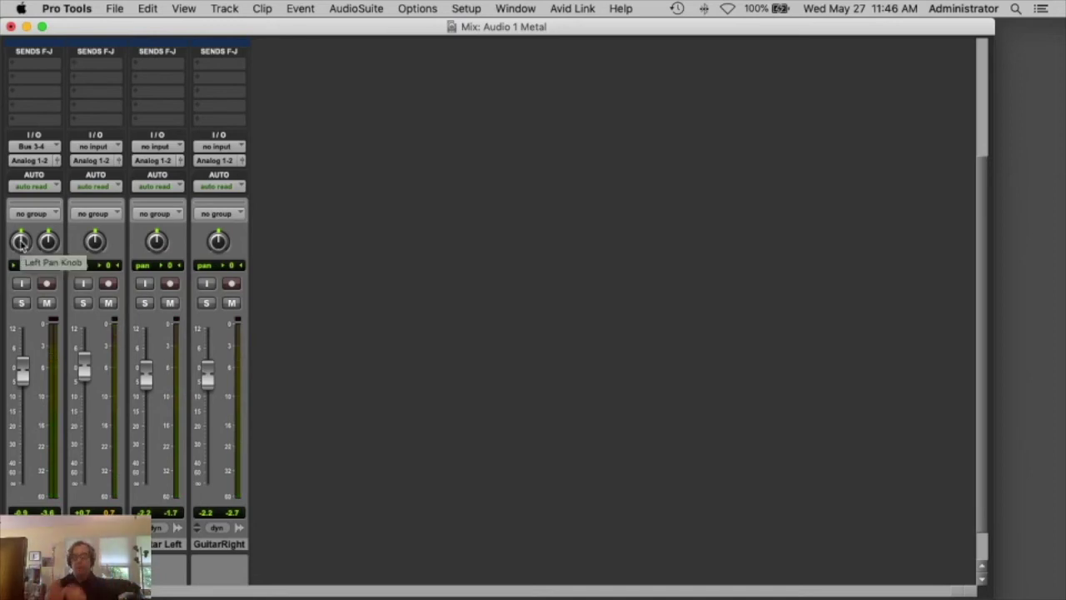
Solo Drums and pan its two channels to about 74 left and 73 right
{"action": "left_click", "coordinate": [21, 303]}
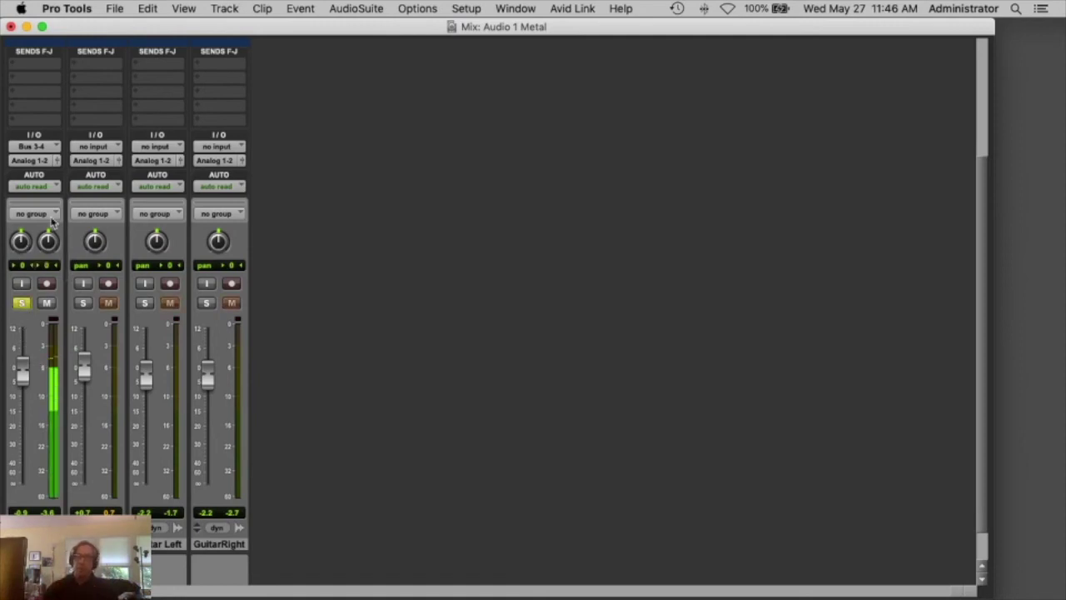
{"action": "left_click_drag", "start_coordinate": [18, 242], "coordinate": [20, 282]}
{"action": "left_click_drag", "start_coordinate": [48, 238], "coordinate": [47, 213]}
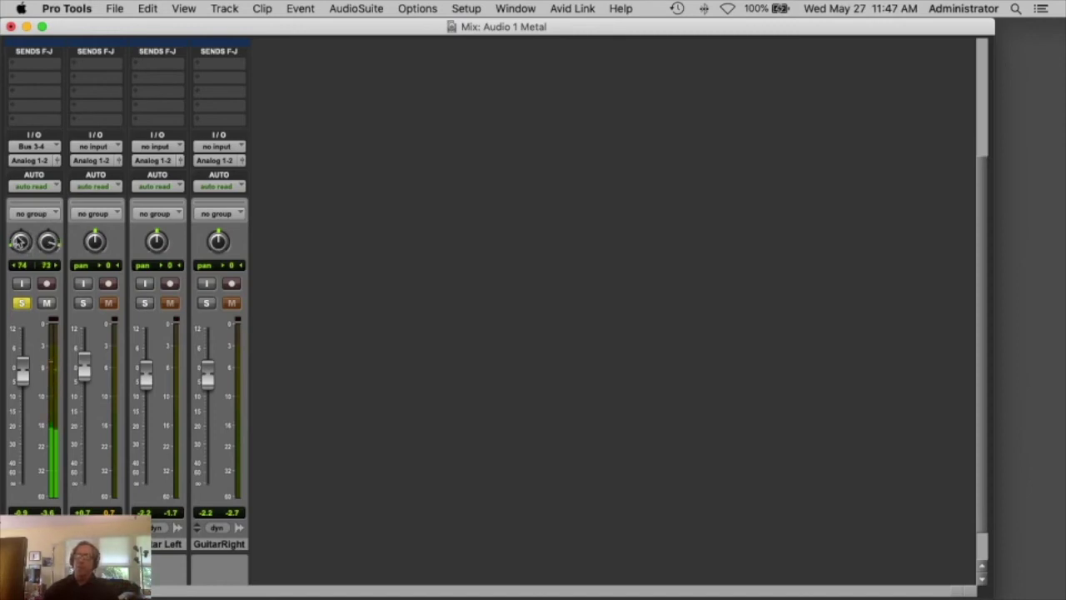
Audition the Bass in solo, first alone and again together with Drums
{"action": "left_click", "coordinate": [83, 302]}
{"action": "left_click", "coordinate": [20, 302]}
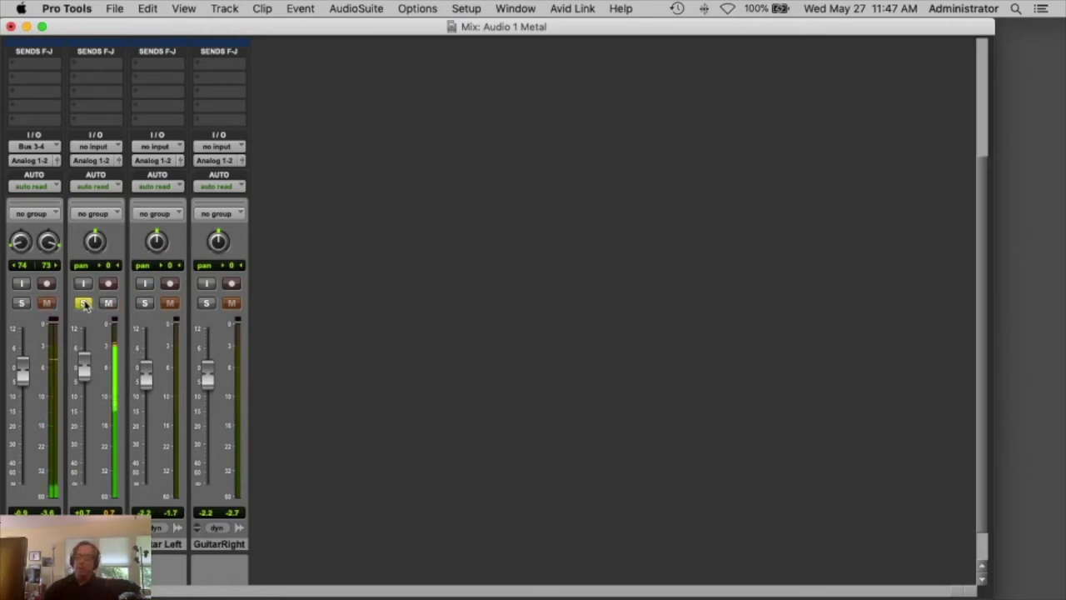
{"action": "left_click", "coordinate": [21, 304]}
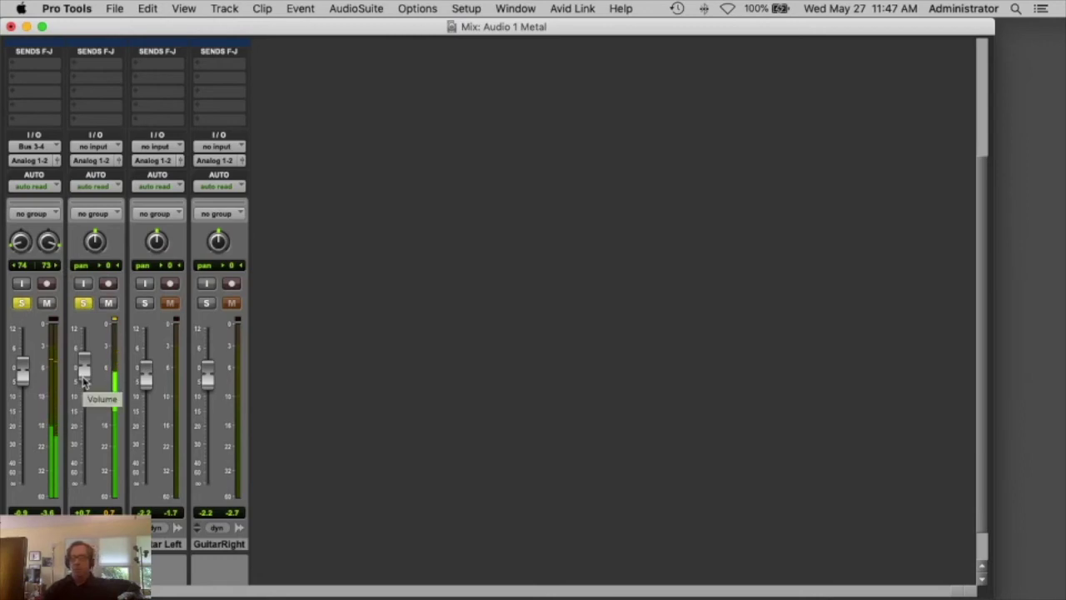
Clear all solos and pan Guitar Left to 100 left and Guitar Right to about 99 right
{"action": "left_click", "coordinate": [139, 304], "text": "alt"}
{"action": "left_click", "coordinate": [145, 304]}
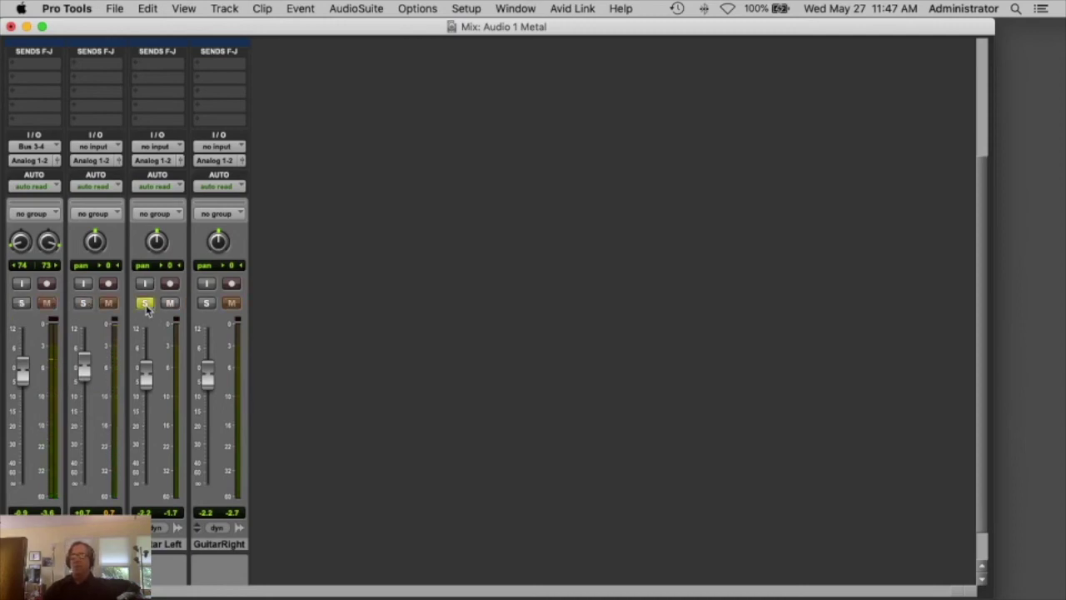
{"action": "left_click", "coordinate": [146, 304]}
{"action": "left_click_drag", "start_coordinate": [157, 240], "coordinate": [143, 385]}
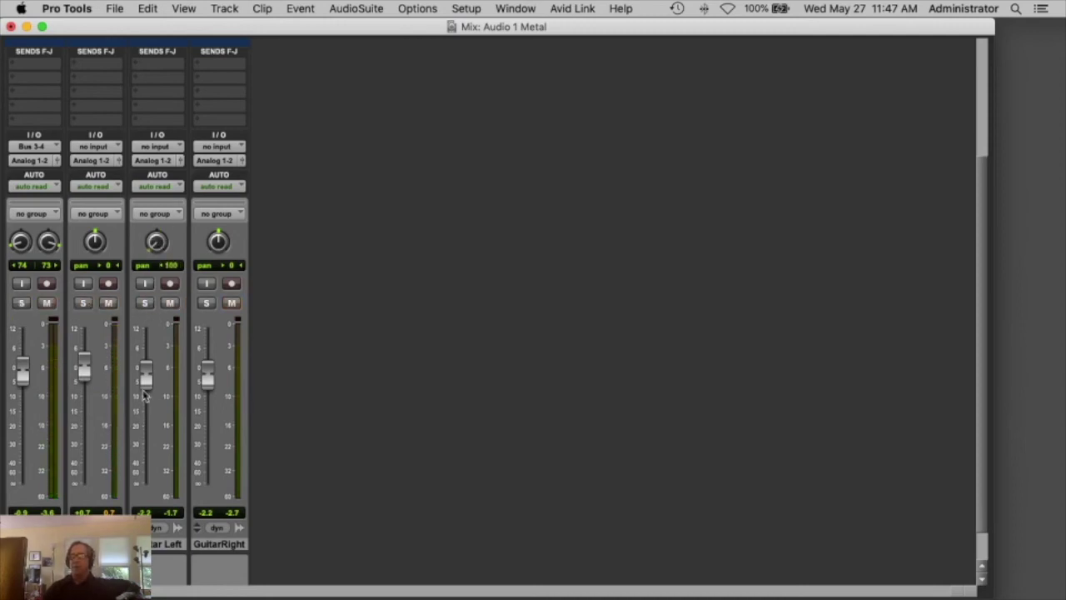
{"action": "left_click_drag", "start_coordinate": [223, 239], "coordinate": [191, 33]}
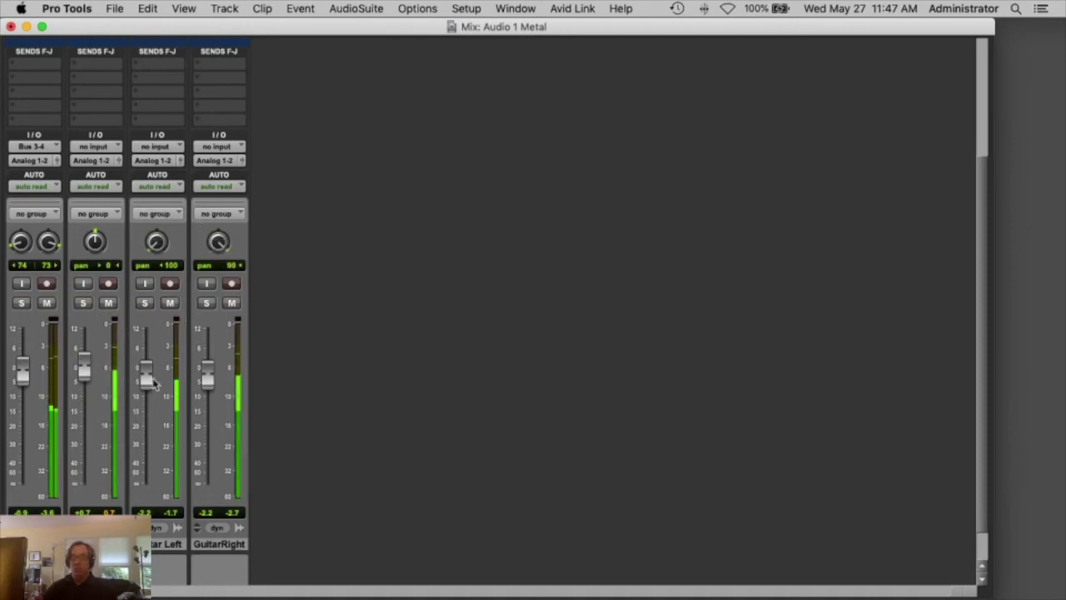
Trim the faders during playback to about +1.4 dB for Drums, +0.4 dB for Bass, -2.0 dB for Guitar Left and -2.5 dB for Guitar Right
{"action": "left_click_drag", "start_coordinate": [146, 382], "coordinate": [209, 388]}
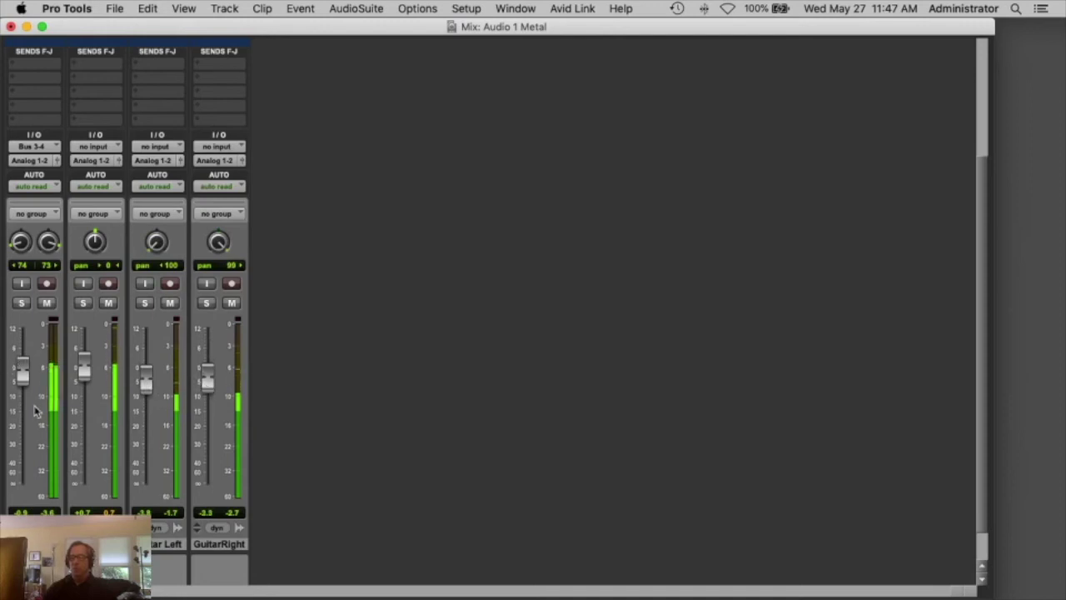
{"action": "left_click_drag", "start_coordinate": [27, 382], "coordinate": [26, 376]}
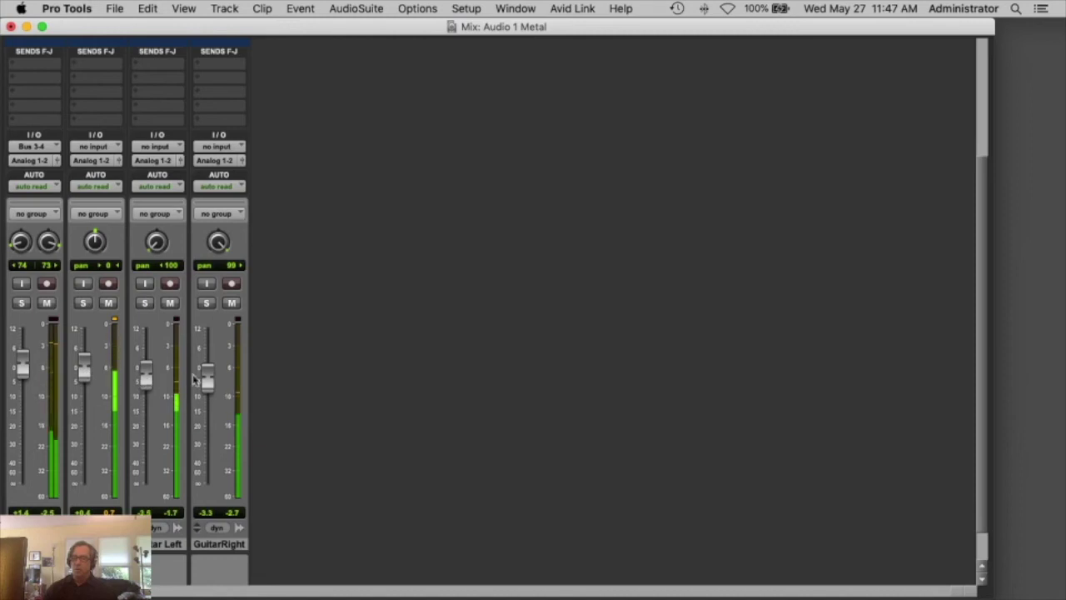
{"action": "left_click_drag", "start_coordinate": [206, 383], "coordinate": [208, 379]}
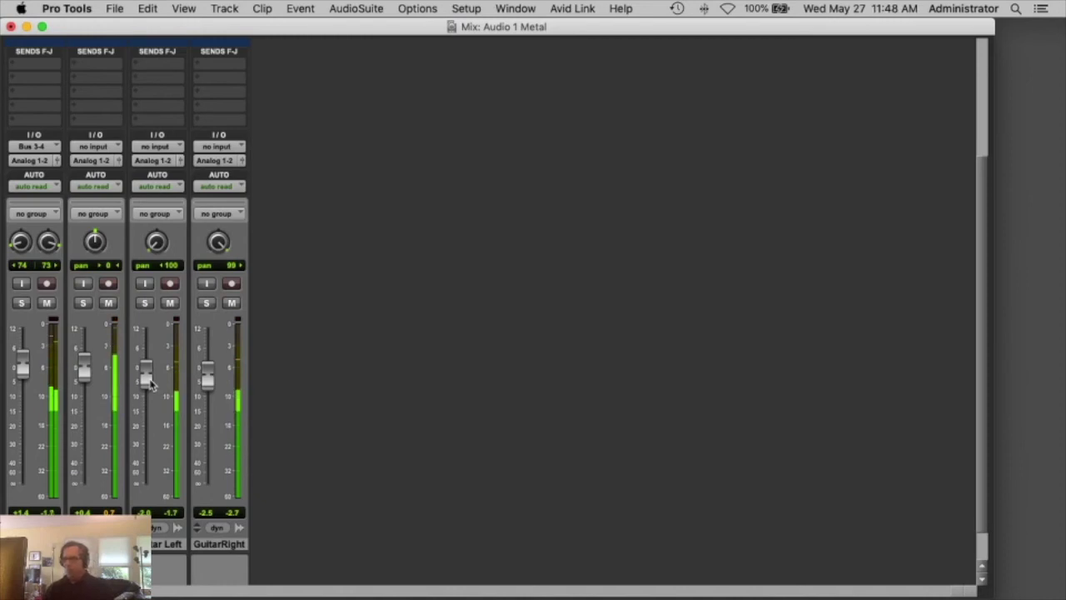
Switch to the Edit window and play the song from the break at about bar 38
{"action": "key", "text": "super+equal"}
{"action": "key", "text": "space"}
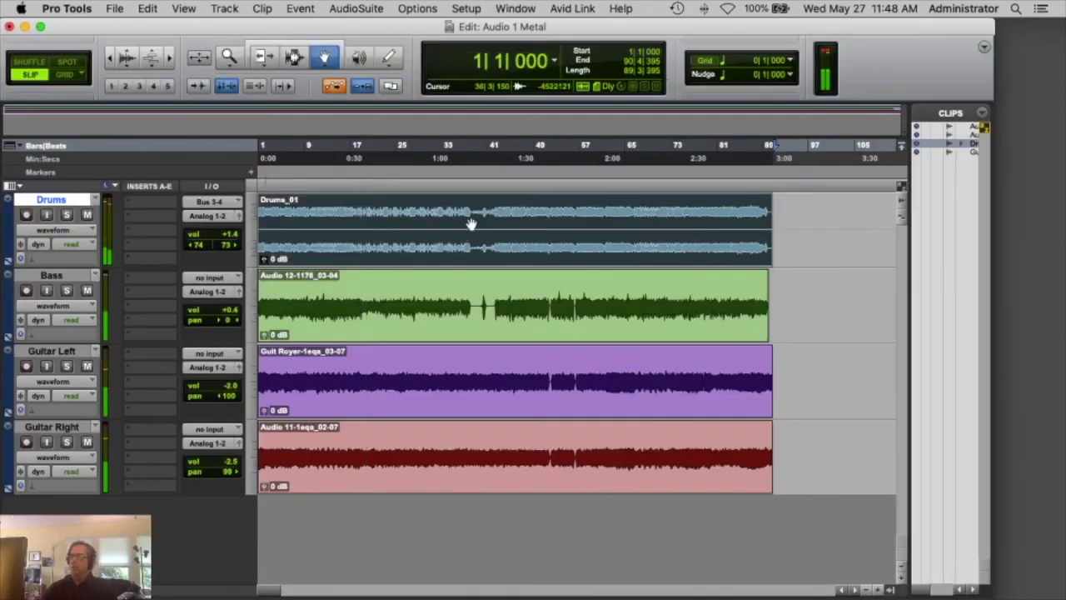
{"action": "left_click", "coordinate": [470, 185]}
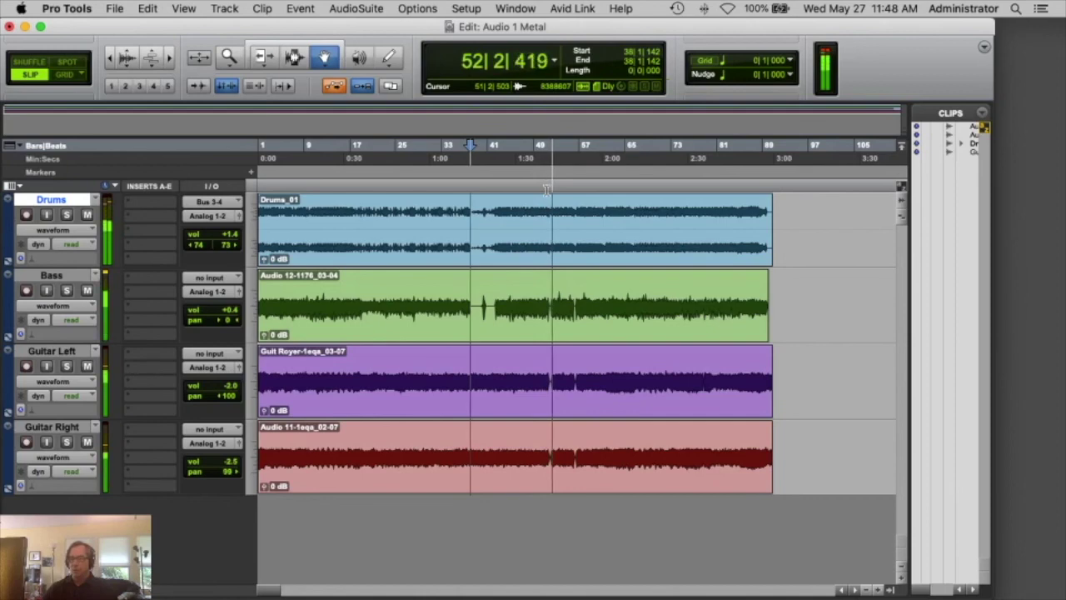
Raise the Drums track volume to about +2.6 dB and stop playback
{"action": "left_click", "coordinate": [225, 235]}
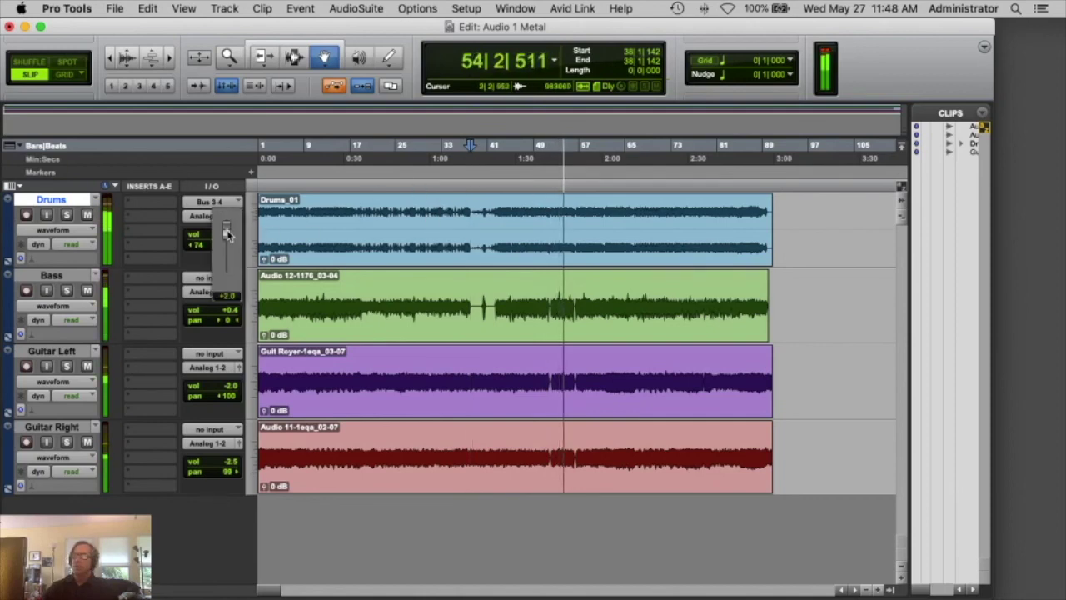
{"action": "left_click_drag", "start_coordinate": [226, 235], "coordinate": [230, 239]}
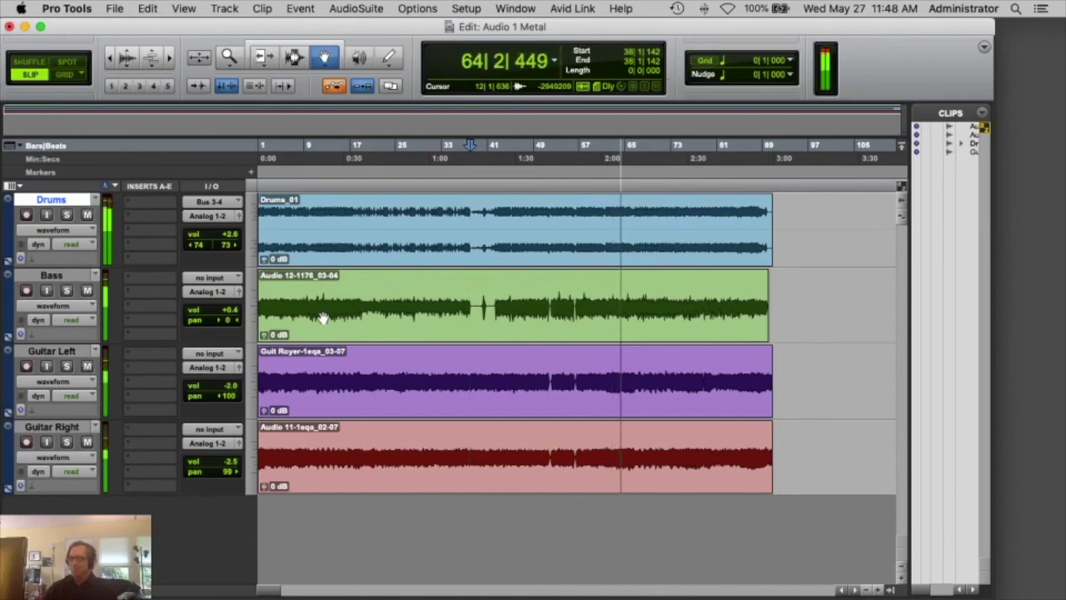
{"action": "key", "text": "space"}
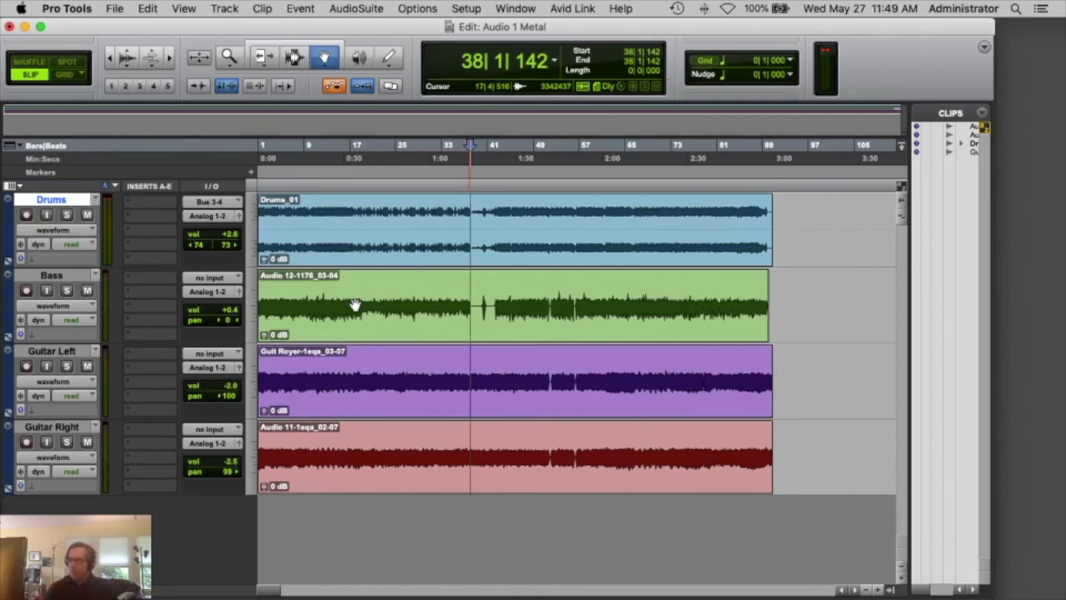
Select the whole song in the timeline, from bar 1 to just past the clip ends at about bar 91
{"action": "key", "text": "super+bracketleft"}
{"action": "key", "text": "super+bracketleft"}
{"action": "key", "text": "super+bracketleft"}
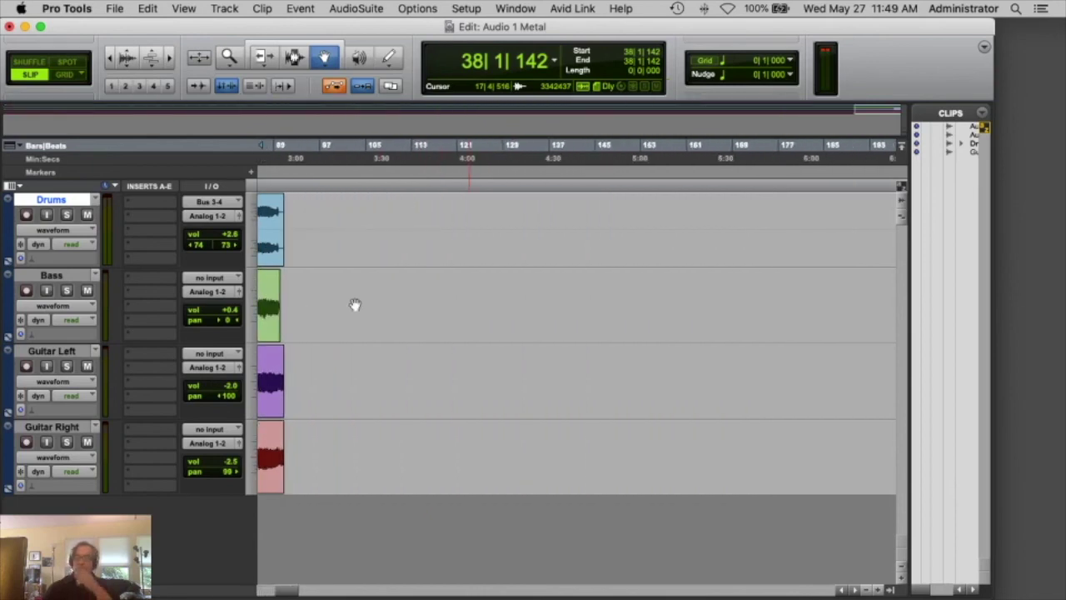
{"action": "key", "text": "super+bracketright"}
{"action": "key", "text": "super+bracketright"}
{"action": "key", "text": "super+bracketright"}
{"action": "left_click_drag", "start_coordinate": [784, 160], "coordinate": [212, 175]}
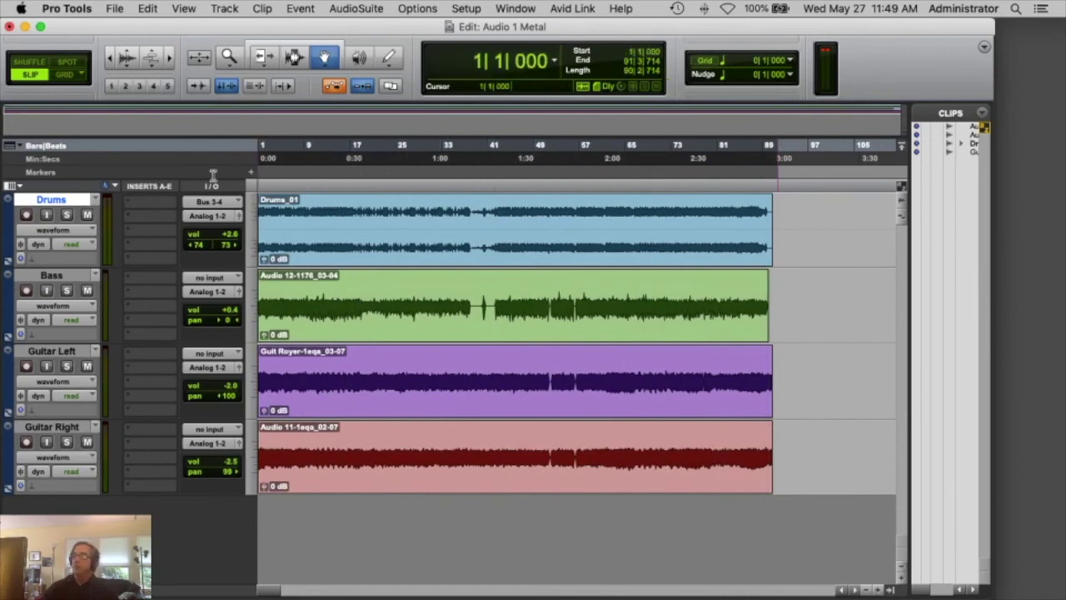
Open the Bounce to Disk settings and set the WAV file format to Interleaved
{"action": "left_click", "coordinate": [114, 7]}
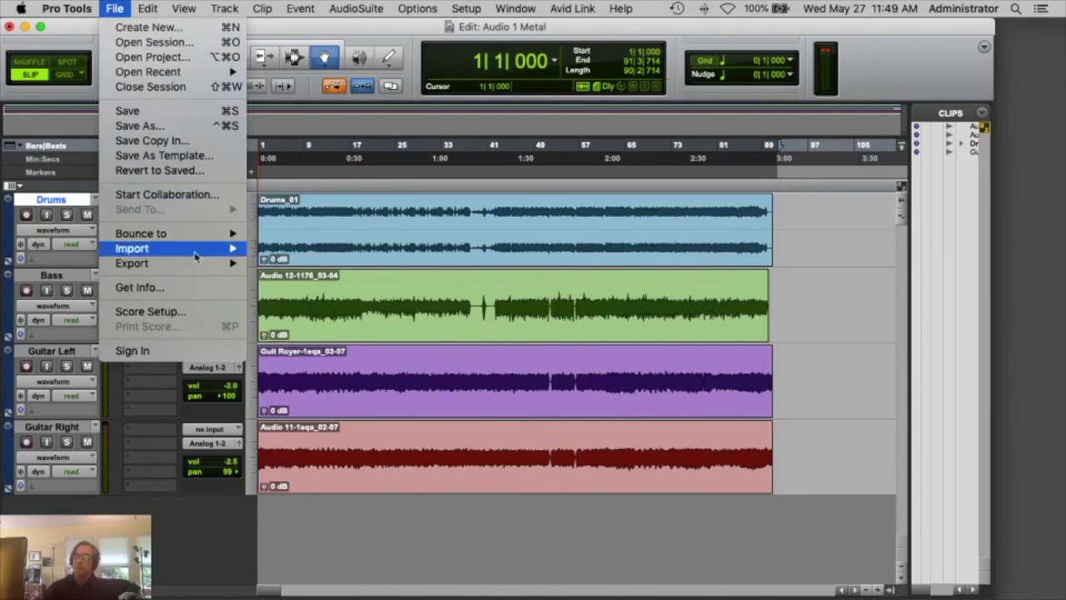
{"action": "mouse_move", "coordinate": [193, 236]}
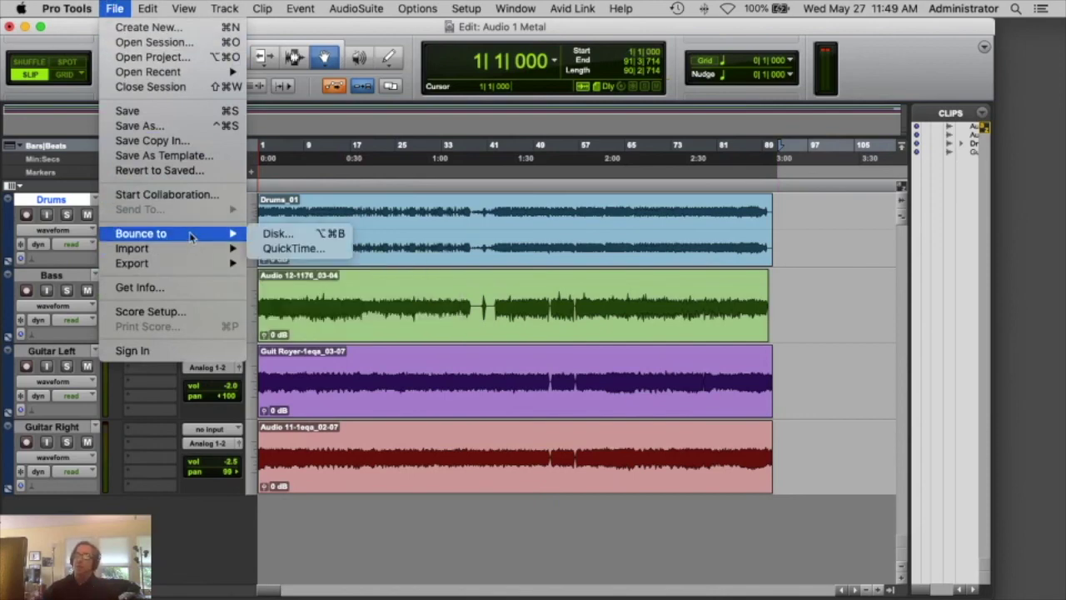
{"action": "left_click", "coordinate": [286, 242]}
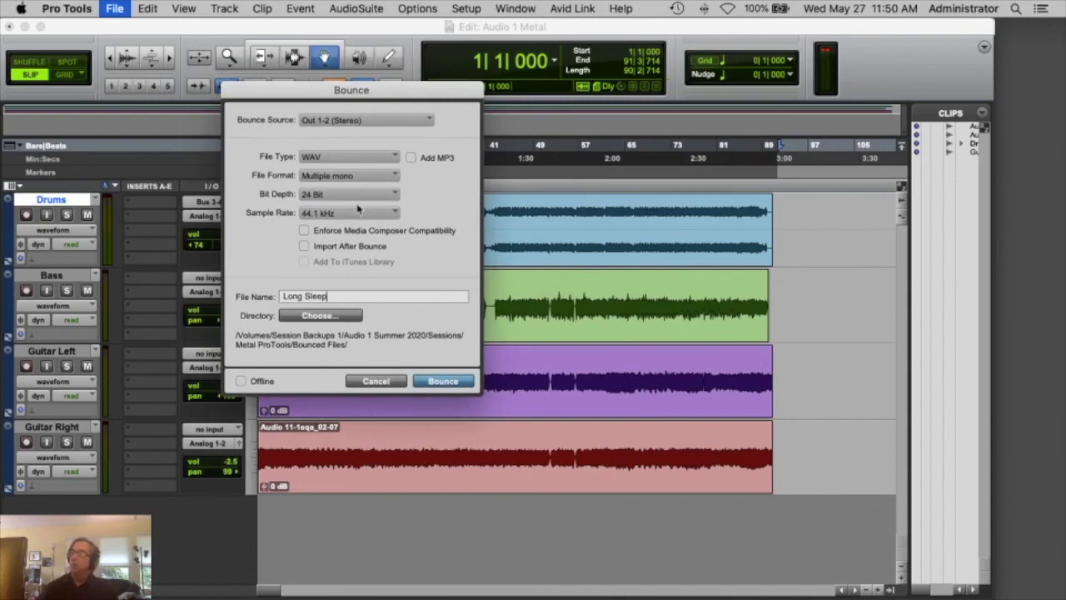
{"action": "left_click", "coordinate": [338, 177]}
{"action": "left_click", "coordinate": [347, 178]}
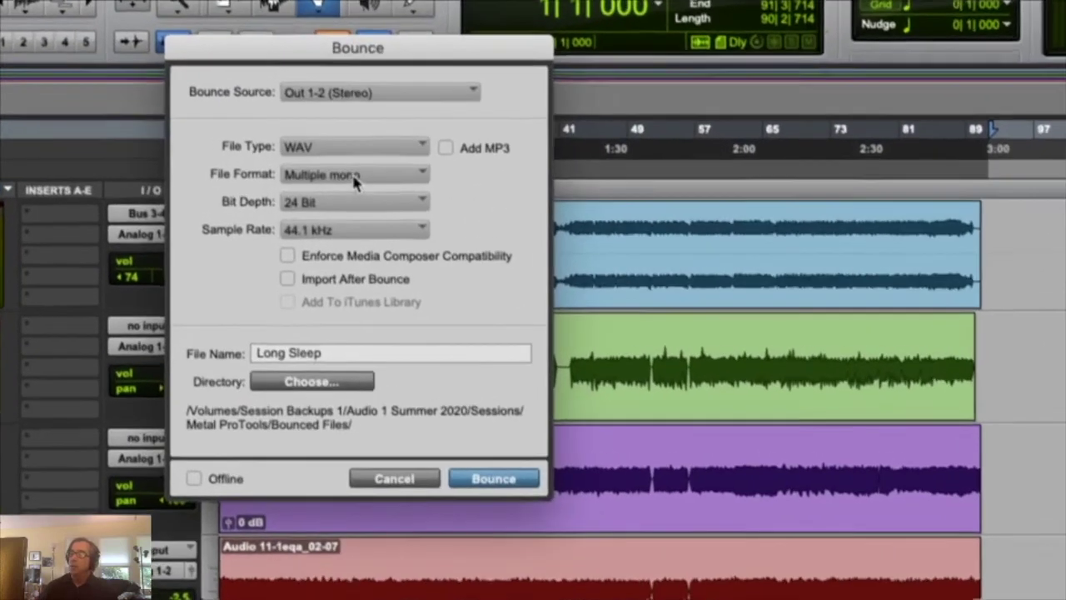
{"action": "left_click", "coordinate": [356, 177]}
{"action": "left_click", "coordinate": [363, 195]}
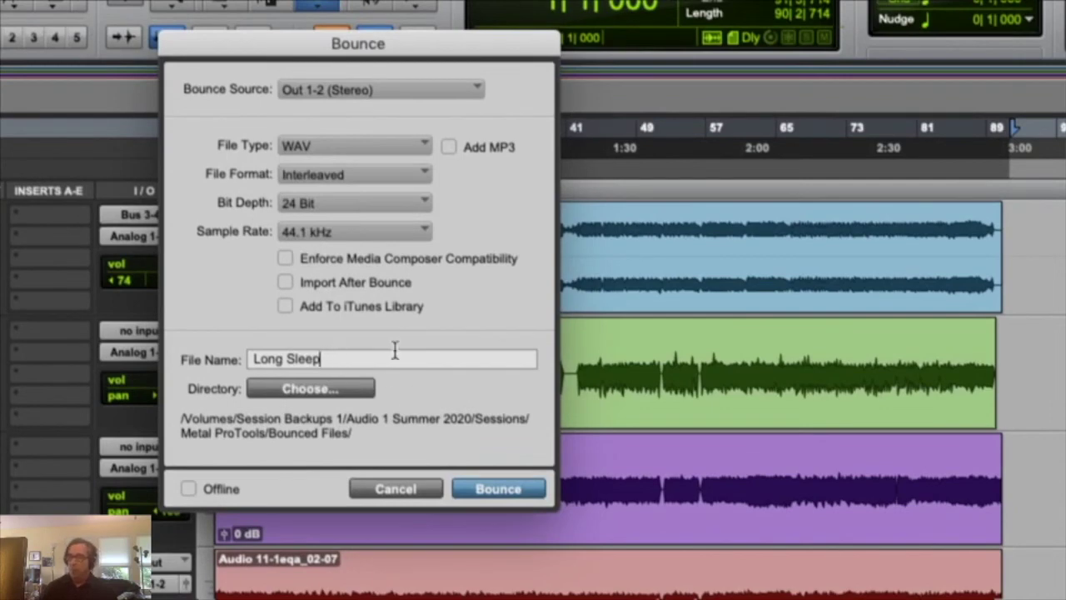
Name the bounce file "Long Sleep Homework" and run the bounce offline
{"action": "type", "text": "Homework"}
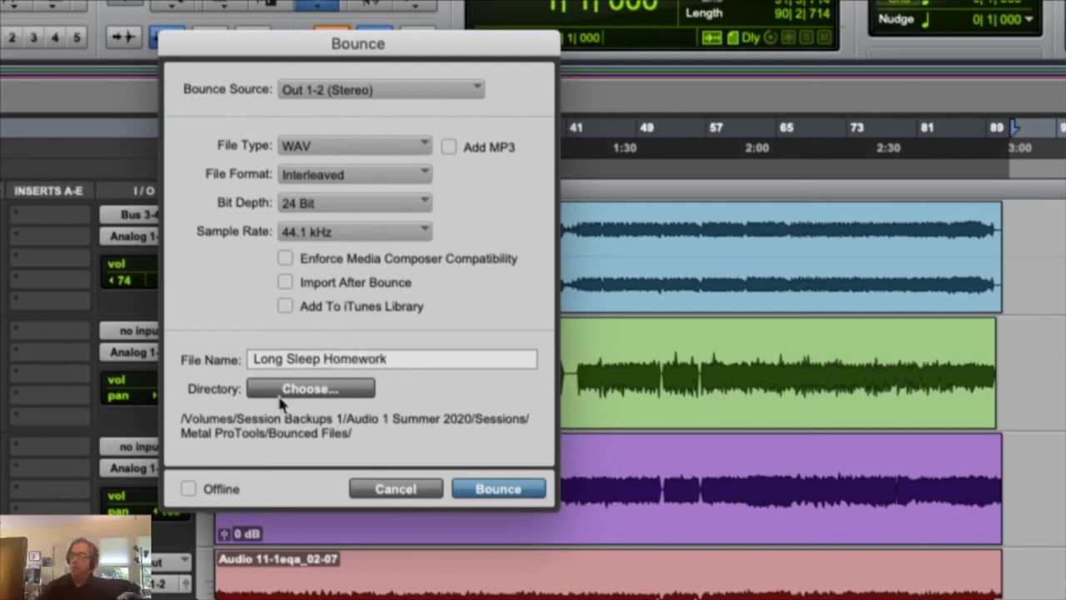
{"action": "left_click", "coordinate": [192, 490]}
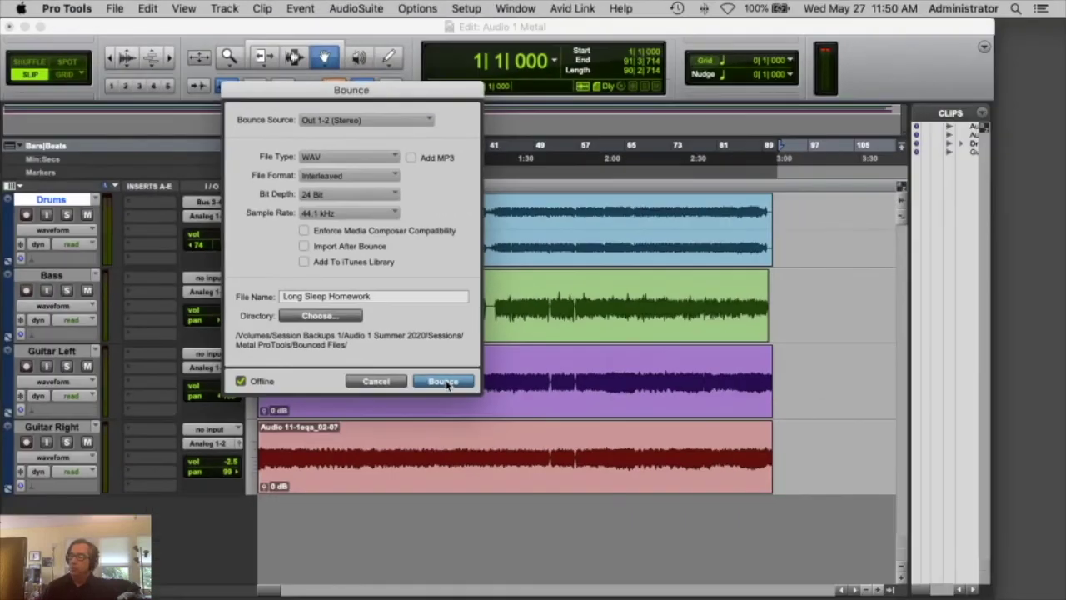
{"action": "left_click", "coordinate": [500, 489]}
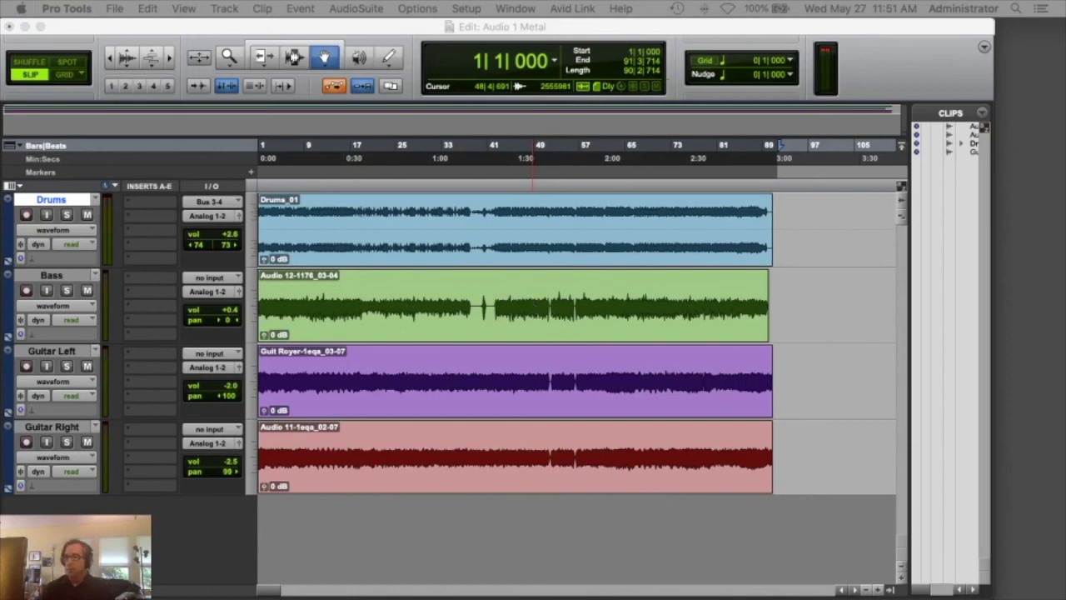
Quit Pro Tools and return to the Metal ProTools folder in Finder
{"action": "key", "text": "super+q"}
{"action": "left_click", "coordinate": [488, 476]}
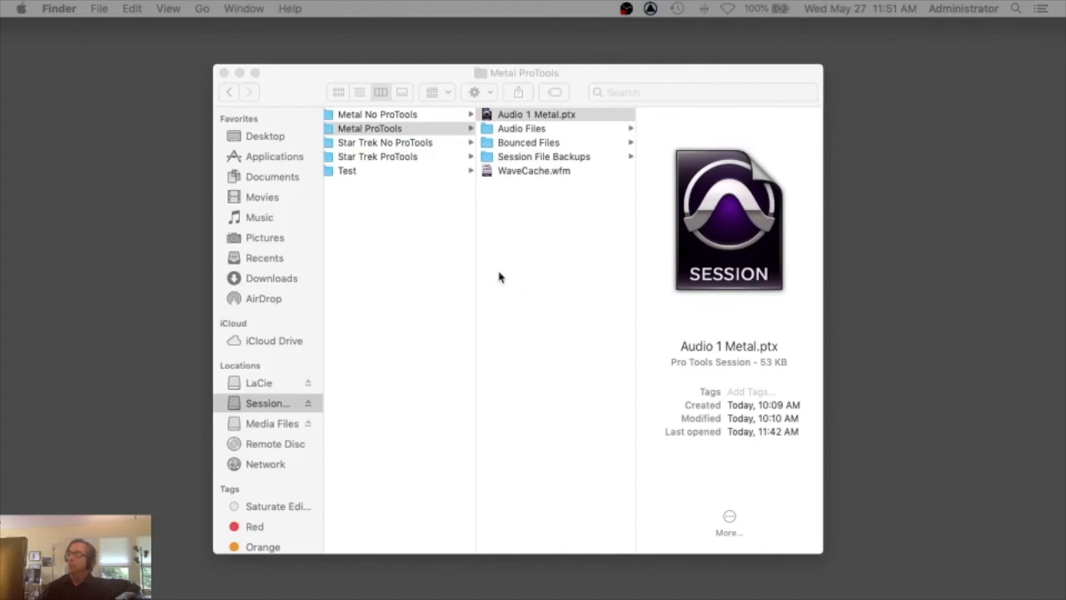
{"action": "scroll", "coordinate": [445, 267], "scroll_direction": "left", "scroll_amount": 2}
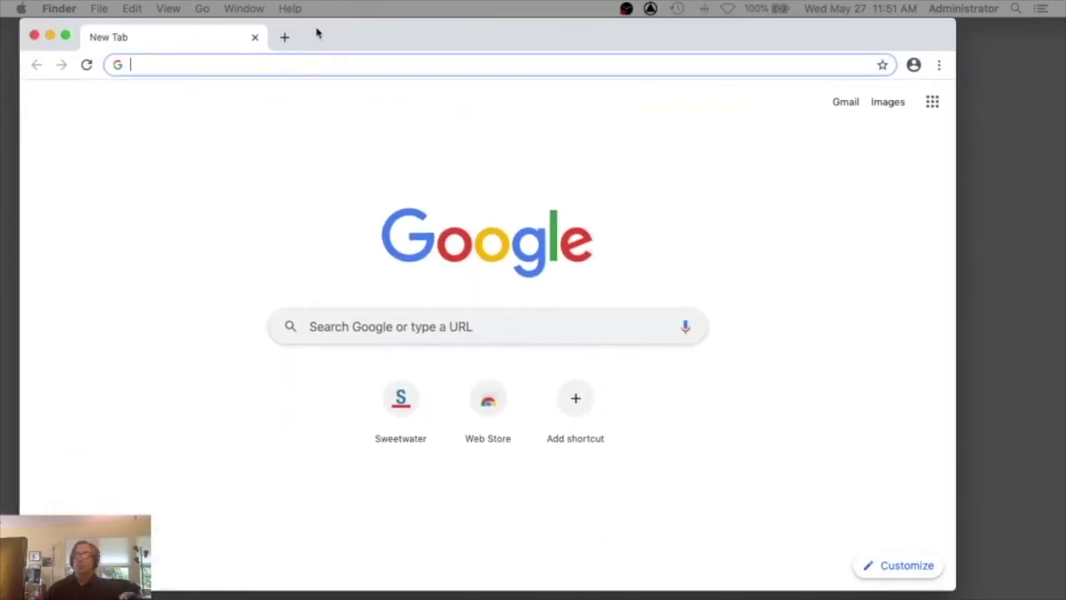
Switch to Chrome and open Gmail from the Google apps
{"action": "left_click", "coordinate": [933, 102]}
{"action": "left_click", "coordinate": [509, 88]}
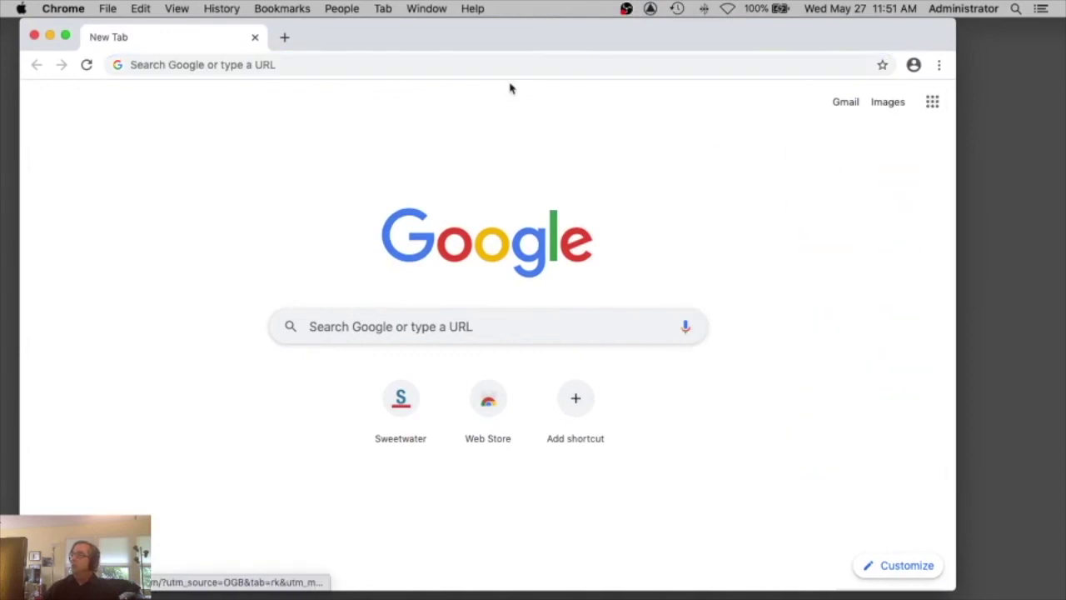
{"action": "left_click", "coordinate": [933, 102]}
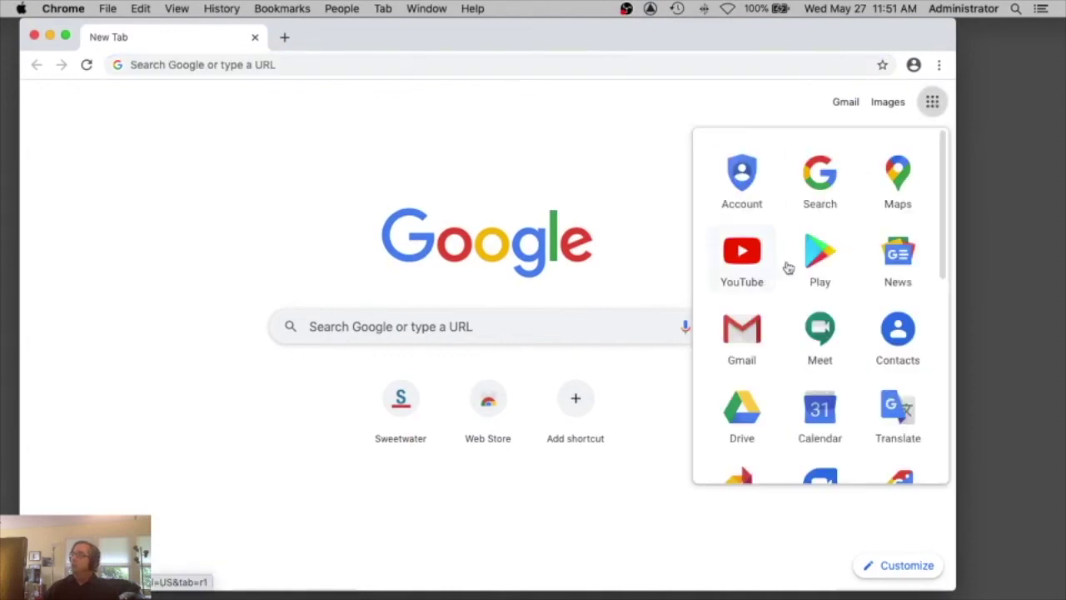
{"action": "left_click", "coordinate": [744, 343]}
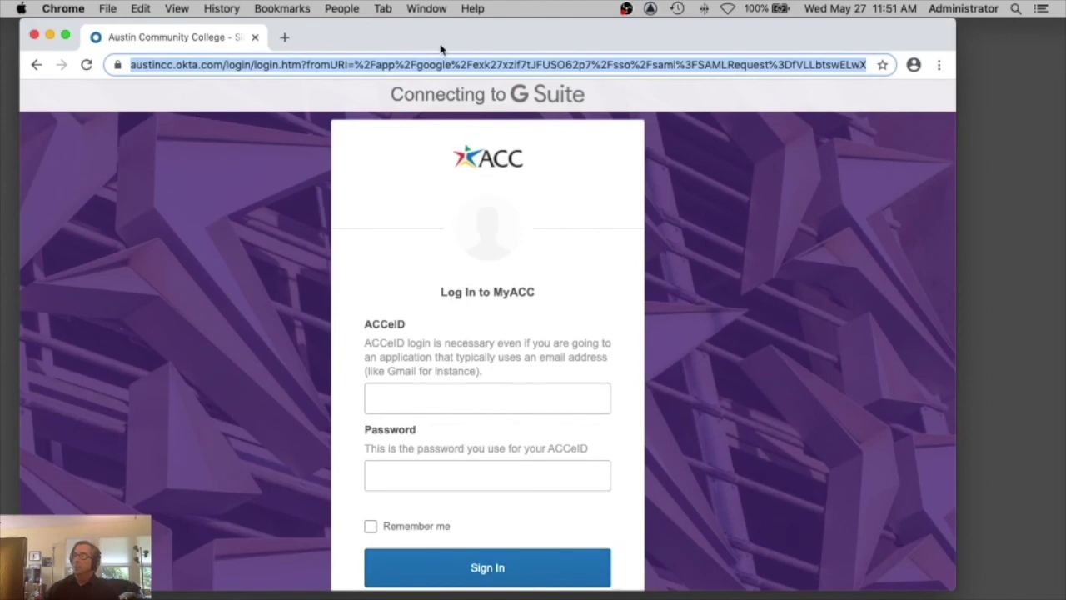
Move the browser window out of view for the account login and bring it back for Gmail
{"action": "left_click_drag", "start_coordinate": [459, 48], "coordinate": [37, 47]}
{"action": "key", "text": "super+m"}
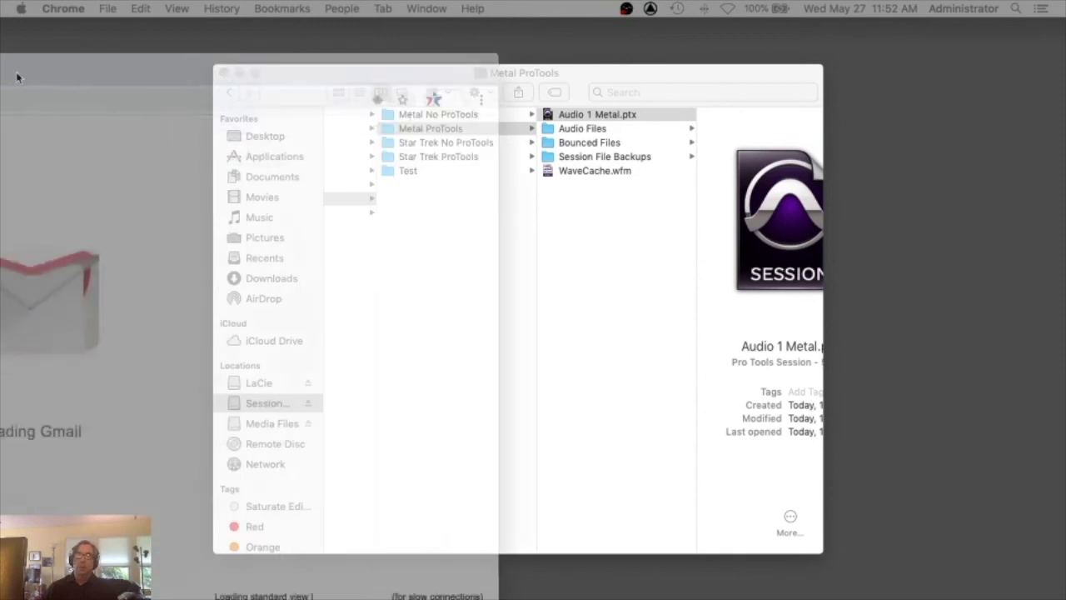
{"action": "left_click_drag", "start_coordinate": [12, 72], "coordinate": [497, 12]}
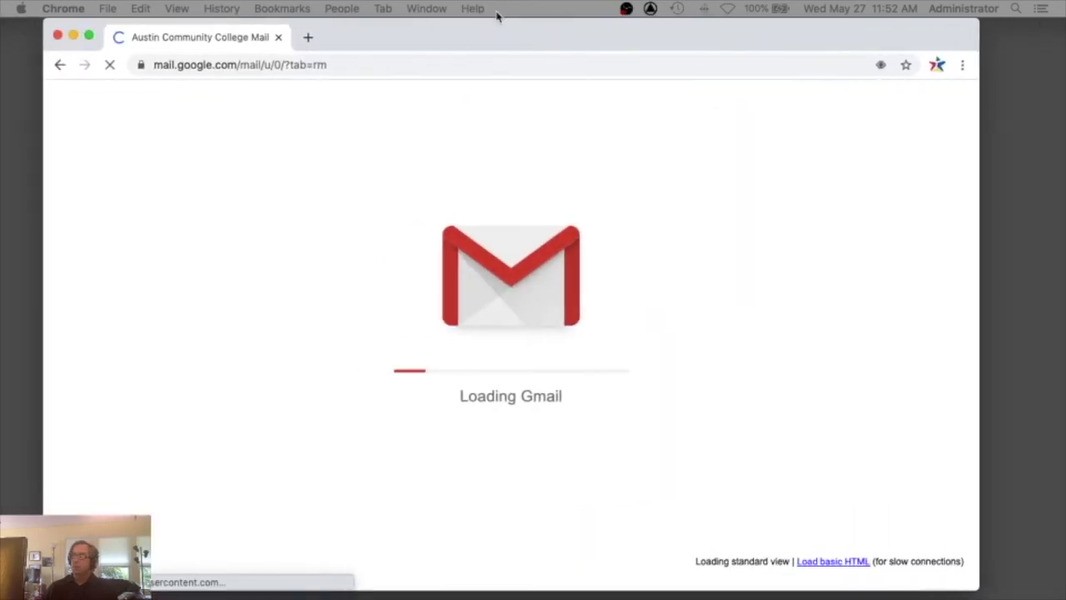